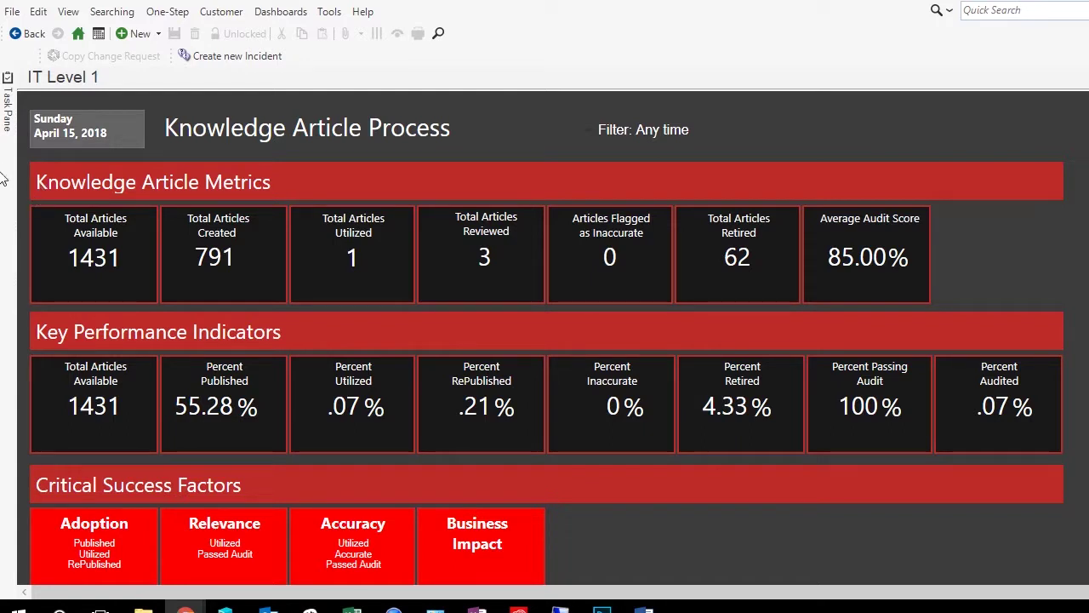
Open Table Management for the KA Template Layout type and create a new record
click(330, 12)
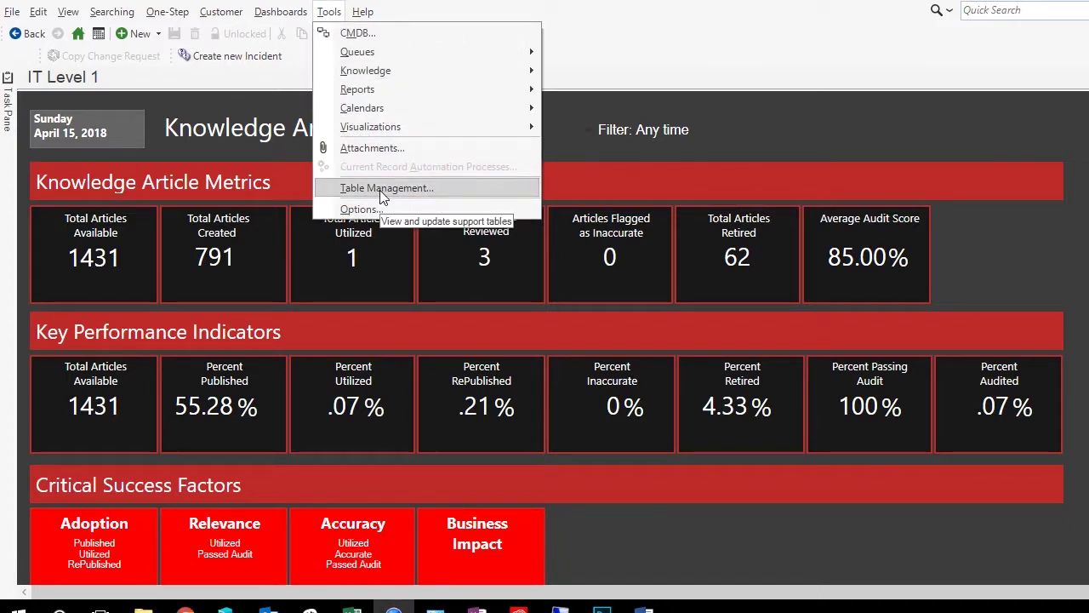
click(382, 188)
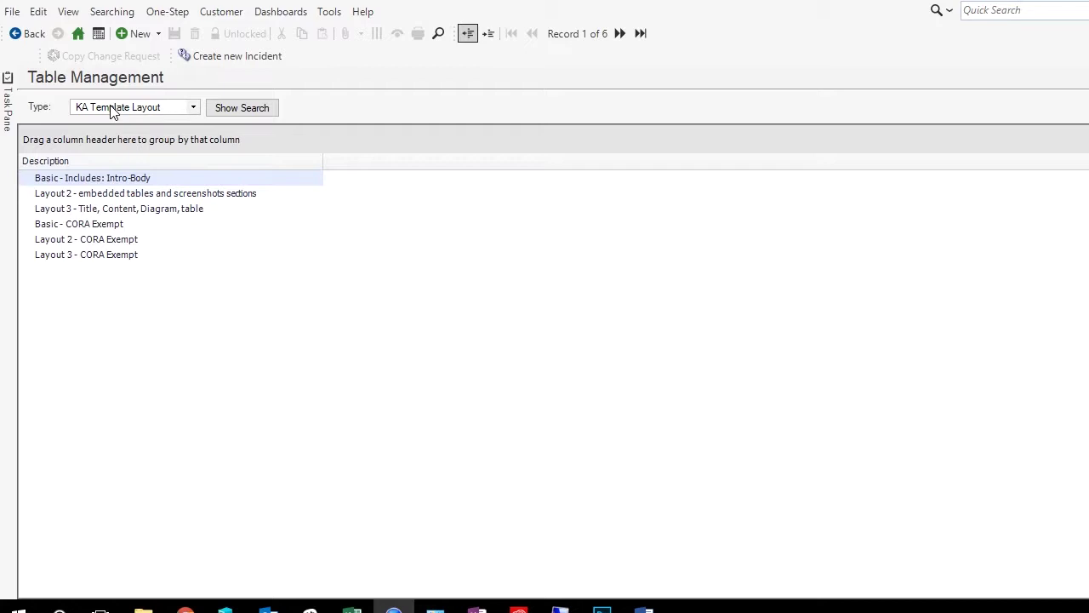
click(134, 31)
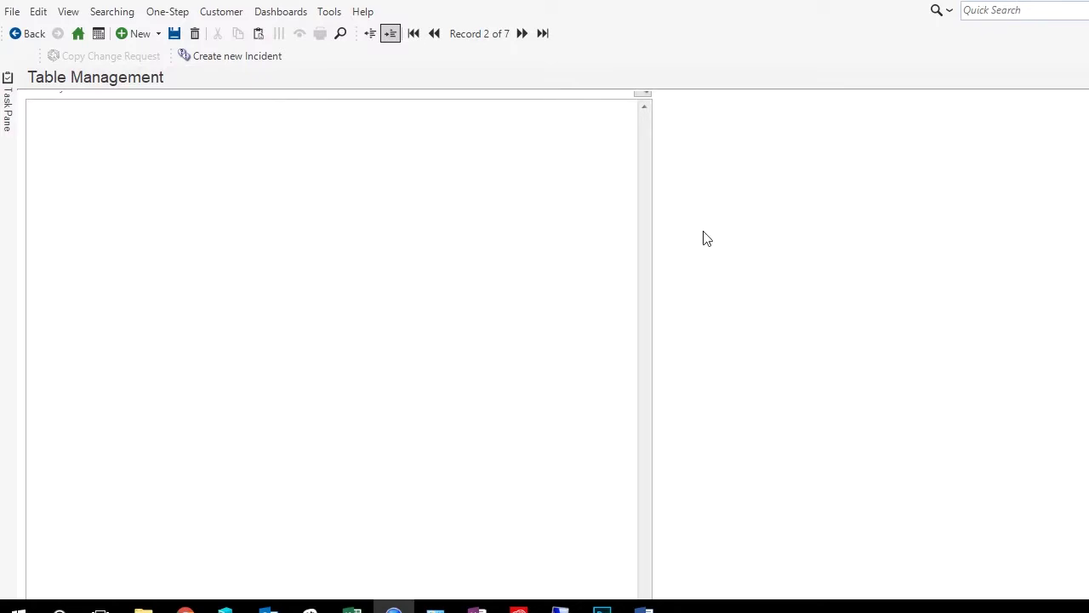
Enter "Beyond20 Basic Layout - 3 rows, 1 column" as the description of the new template layout
click(168, 139)
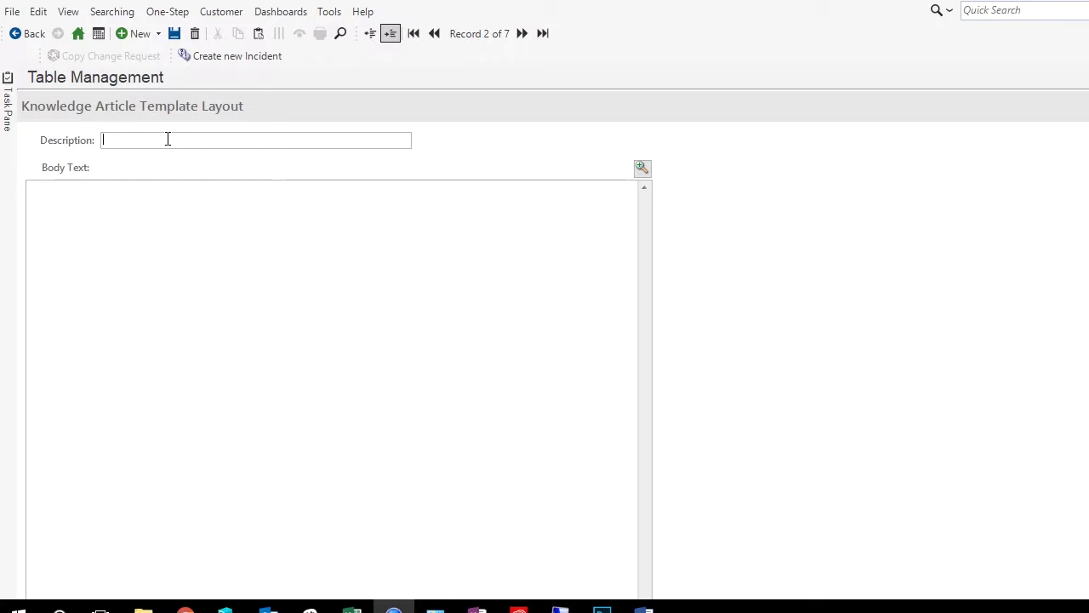
text(Beyond20 )
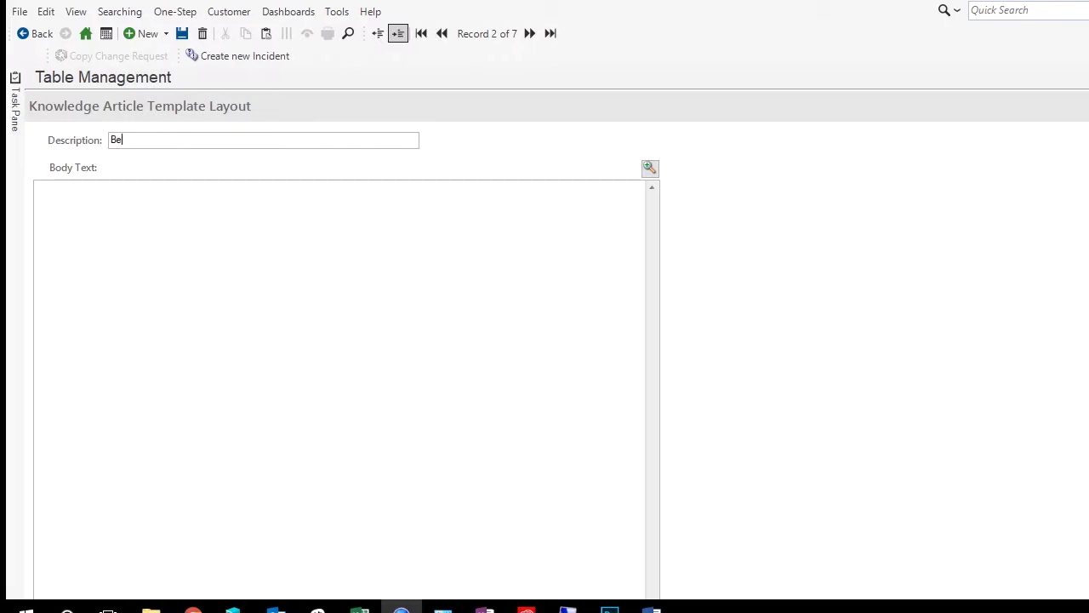
text(Basic Layout)
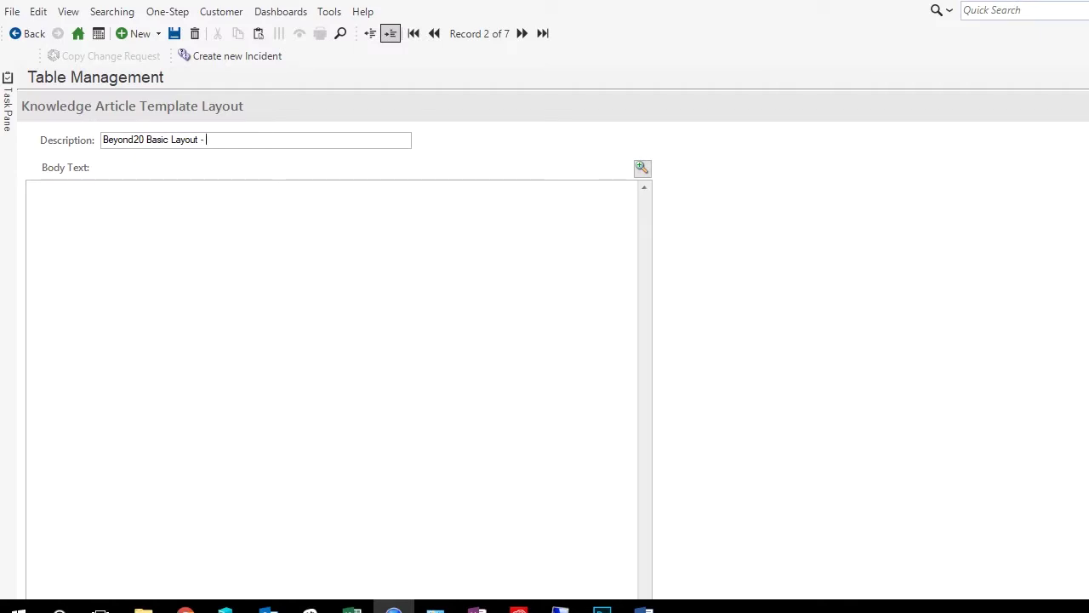
text( - 3 rows, 1 colume)
key(BackSpace)
text(n)
Open the layout's Body Text in the Rich Text Zoom editor and enlarge the editor window
click(528, 211)
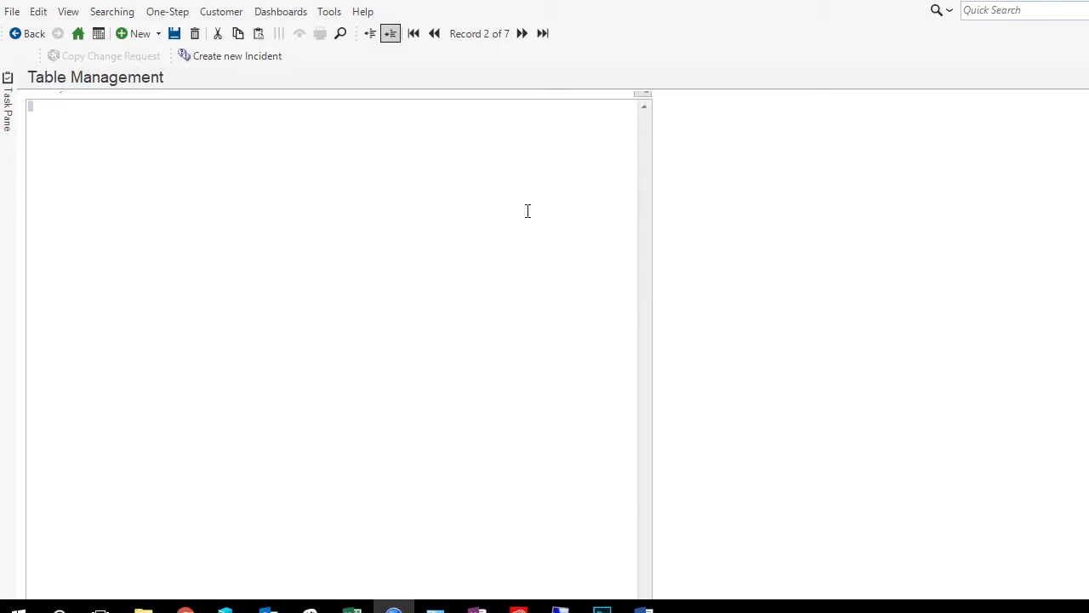
scroll(545, 341, up, 2)
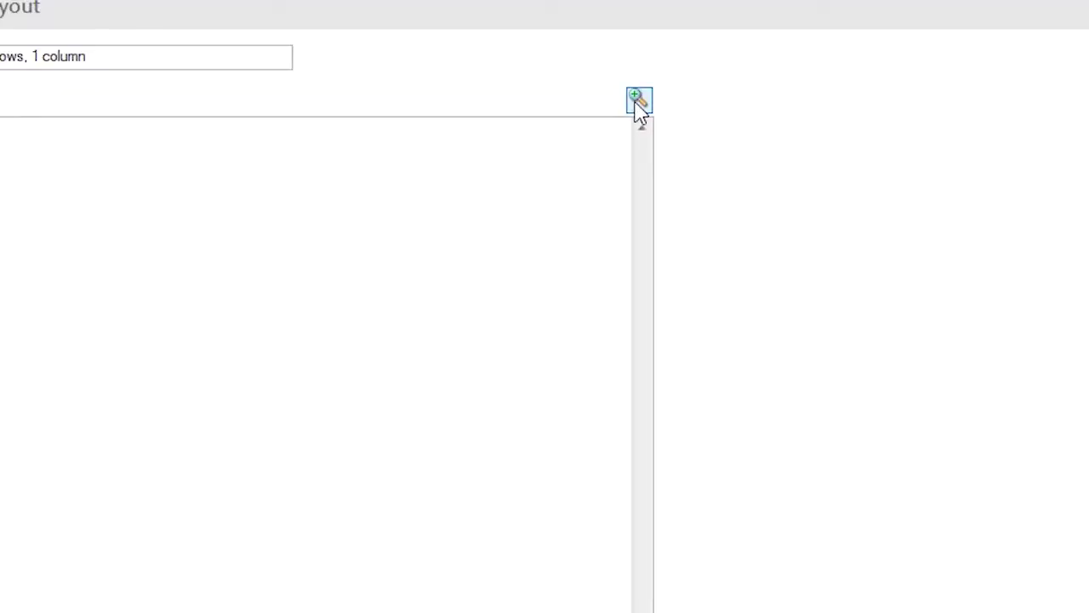
click(639, 100)
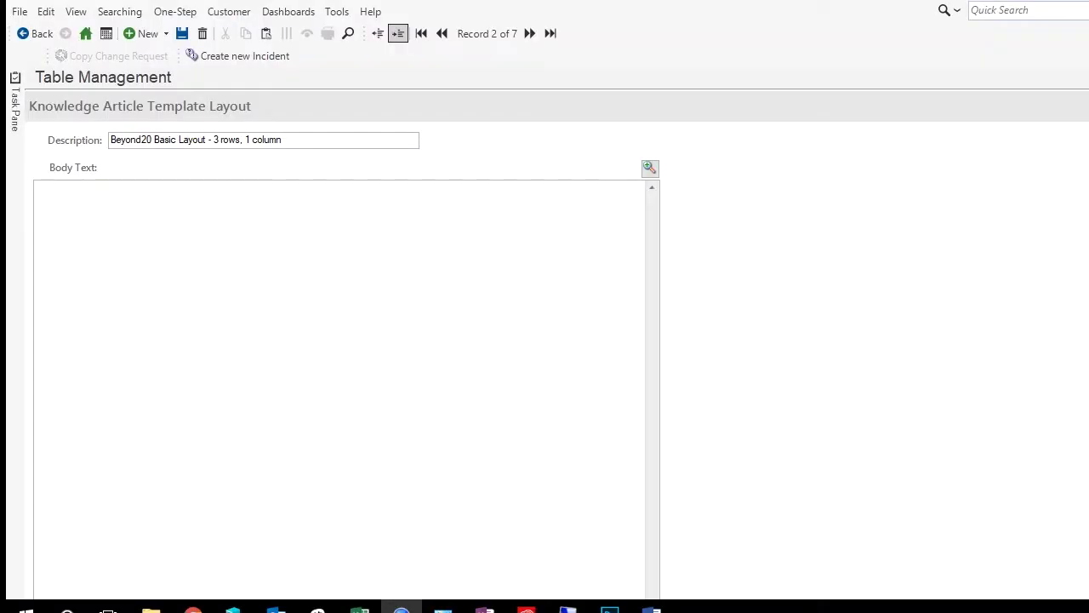
drag(588, 162, 374, 26)
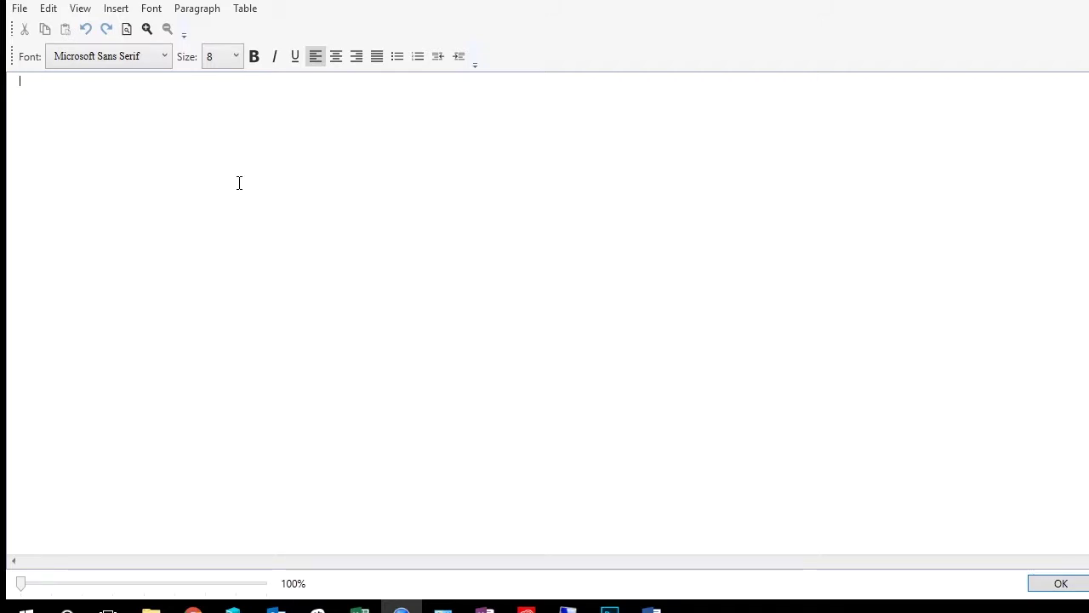
Insert a table with 1 column and 3 rows into the empty body text
click(243, 8)
click(126, 61)
click(196, 9)
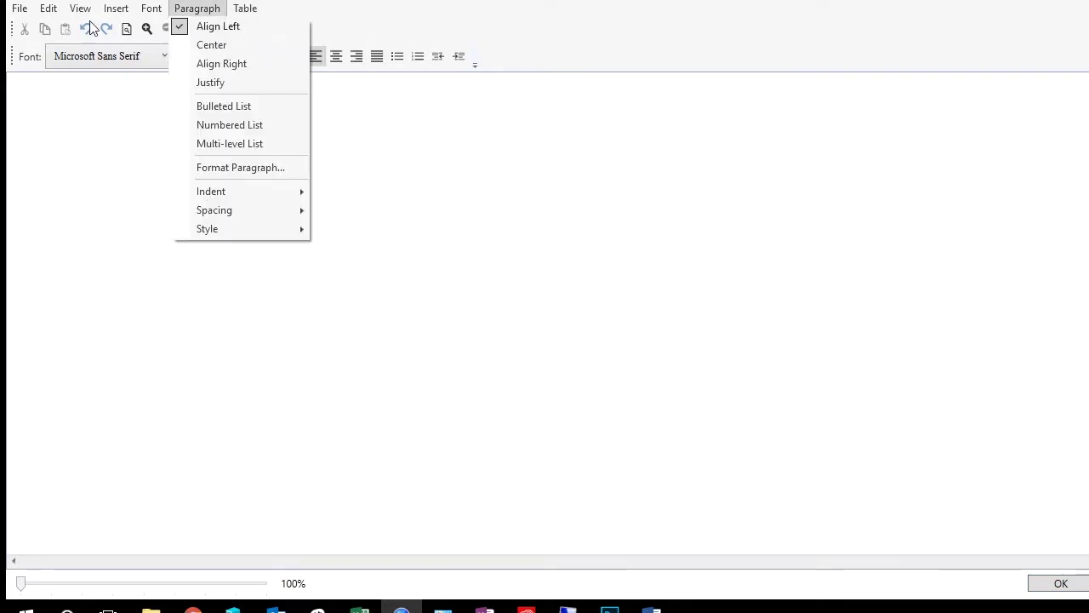
mouse_move(107, 10)
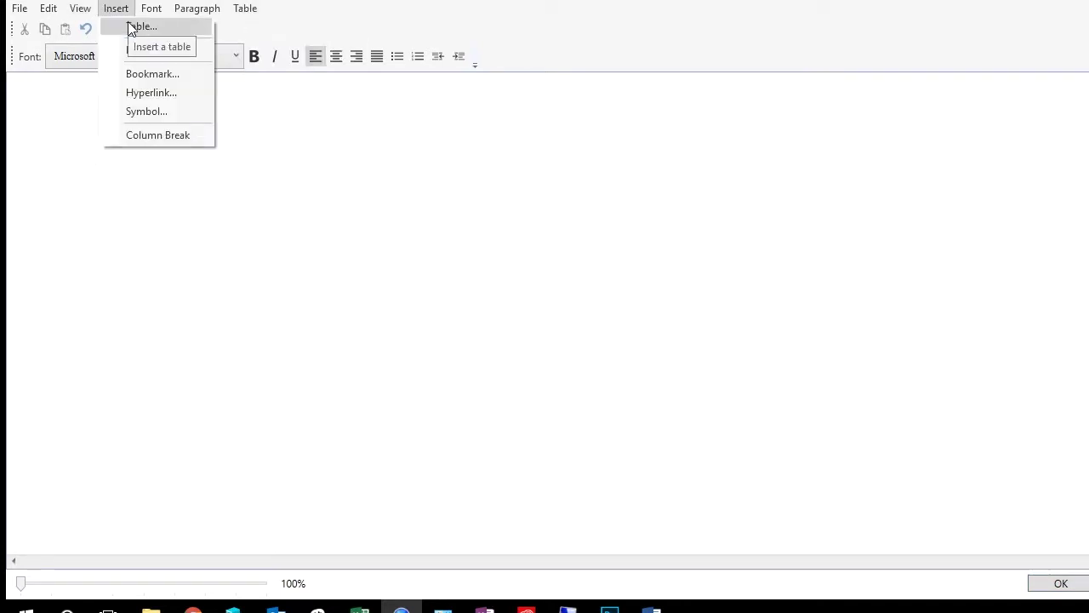
click(136, 26)
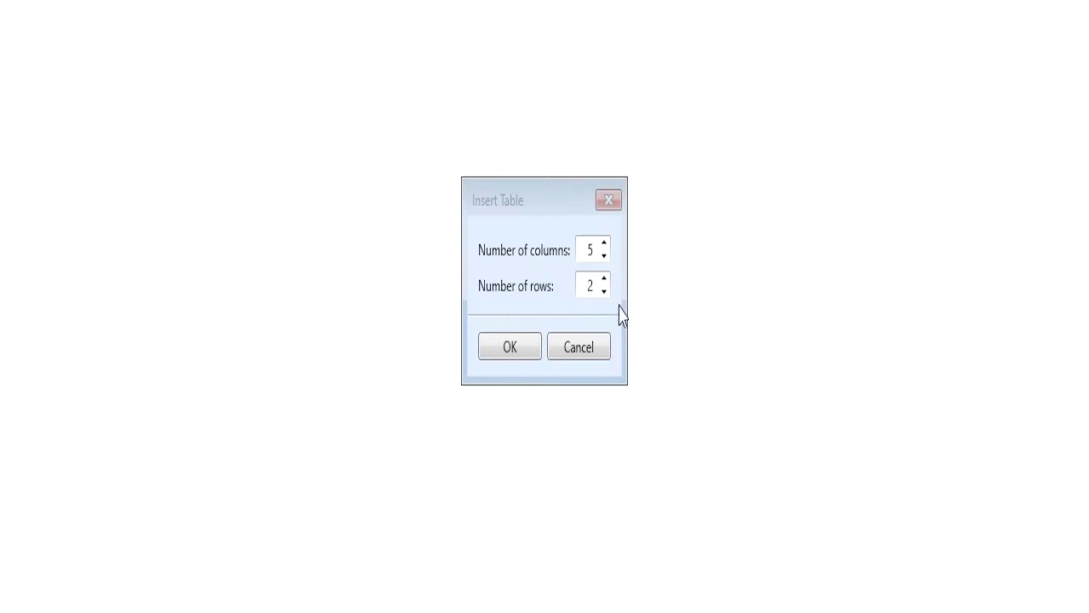
click(604, 257)
click(605, 257)
click(604, 257)
click(604, 256)
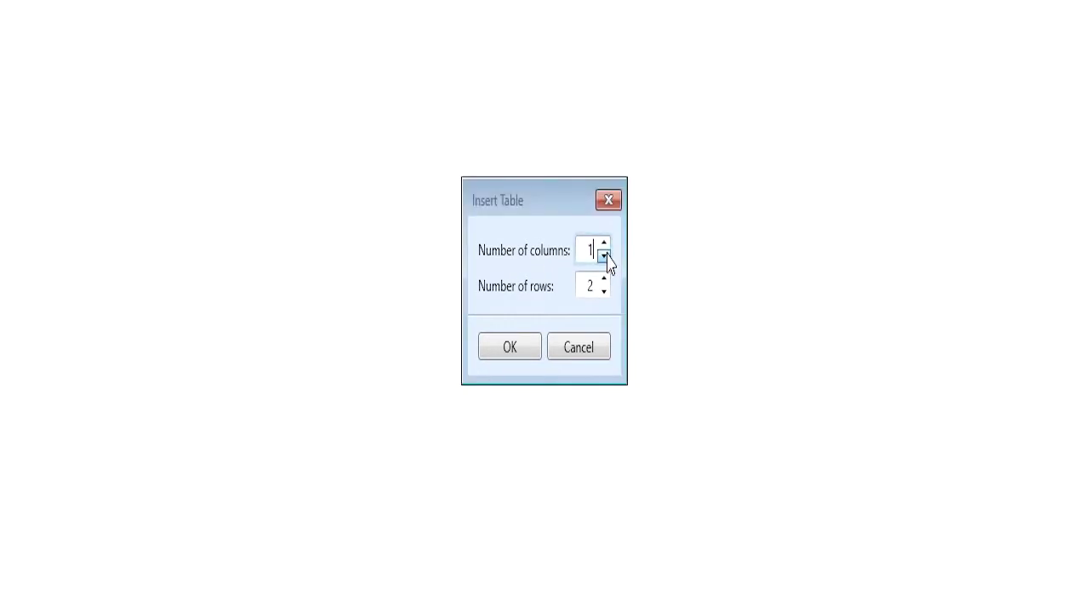
click(604, 279)
click(521, 349)
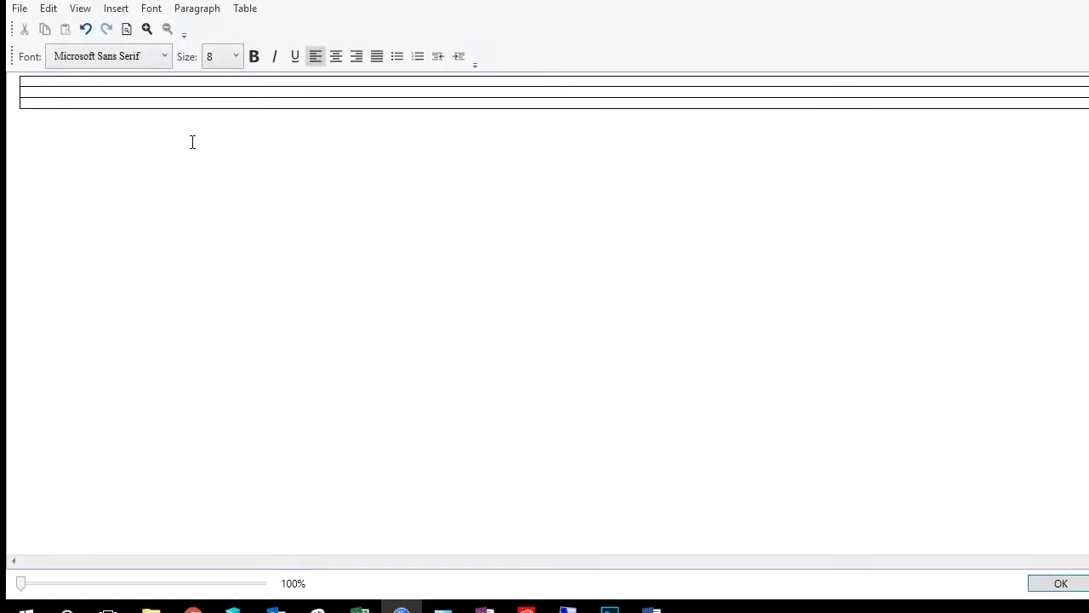
Open the new table's properties and set the table's preferred width to 7.5 inches
click(131, 84)
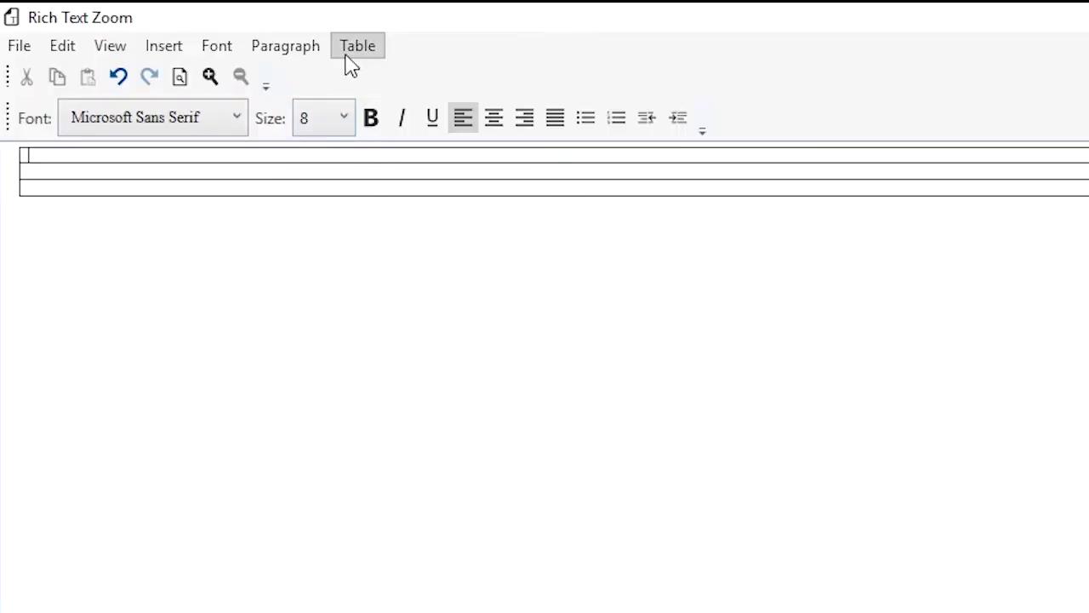
click(347, 54)
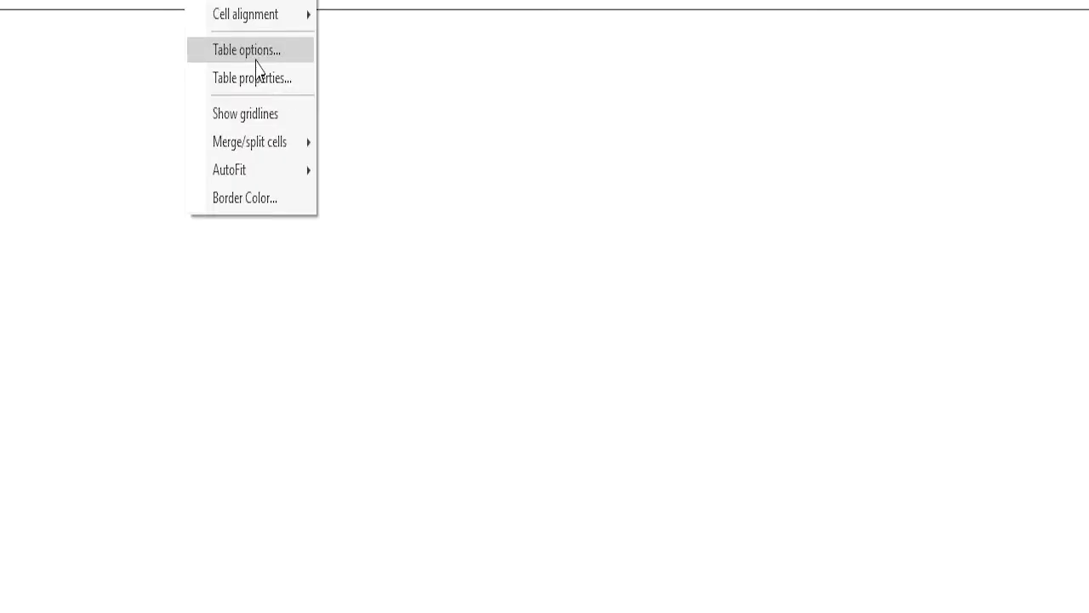
click(430, 264)
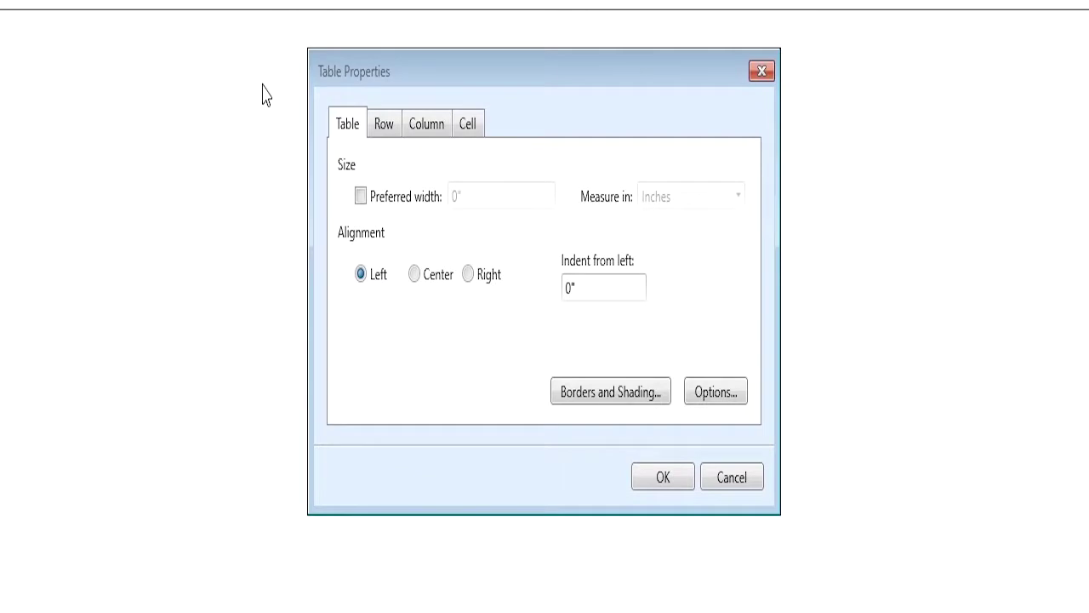
click(389, 204)
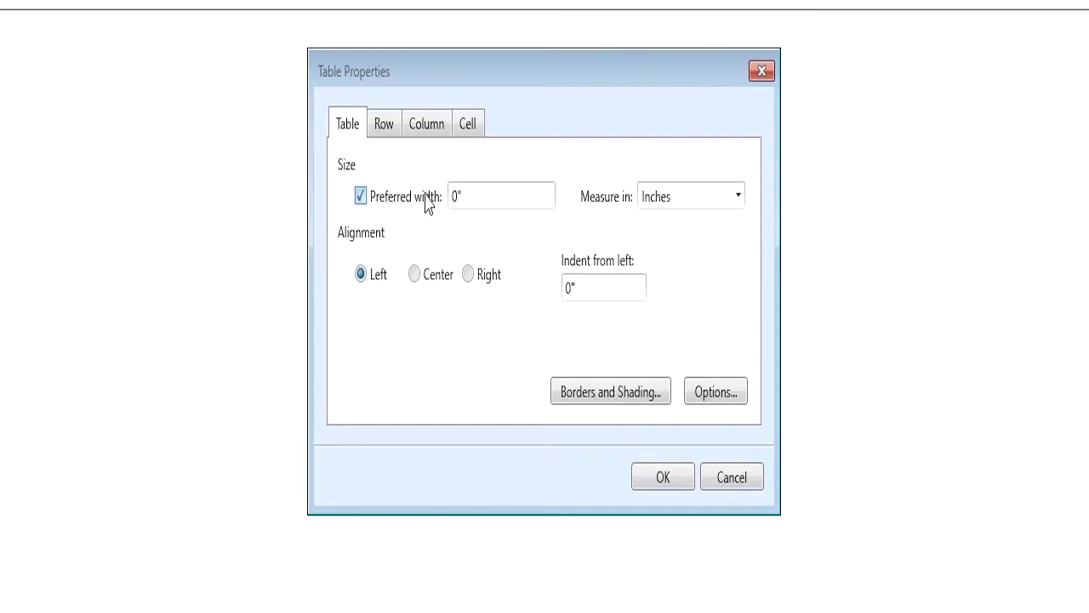
click(458, 199)
key(BackSpace)
text(7.5)
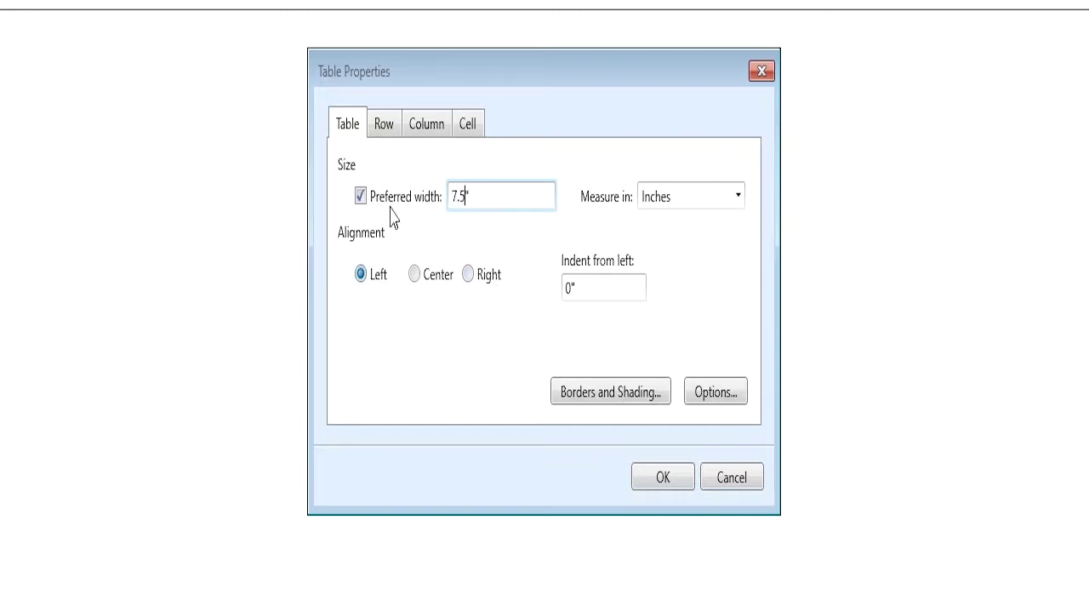
Enable a specified row height in the table properties and set it to 3.33
click(384, 125)
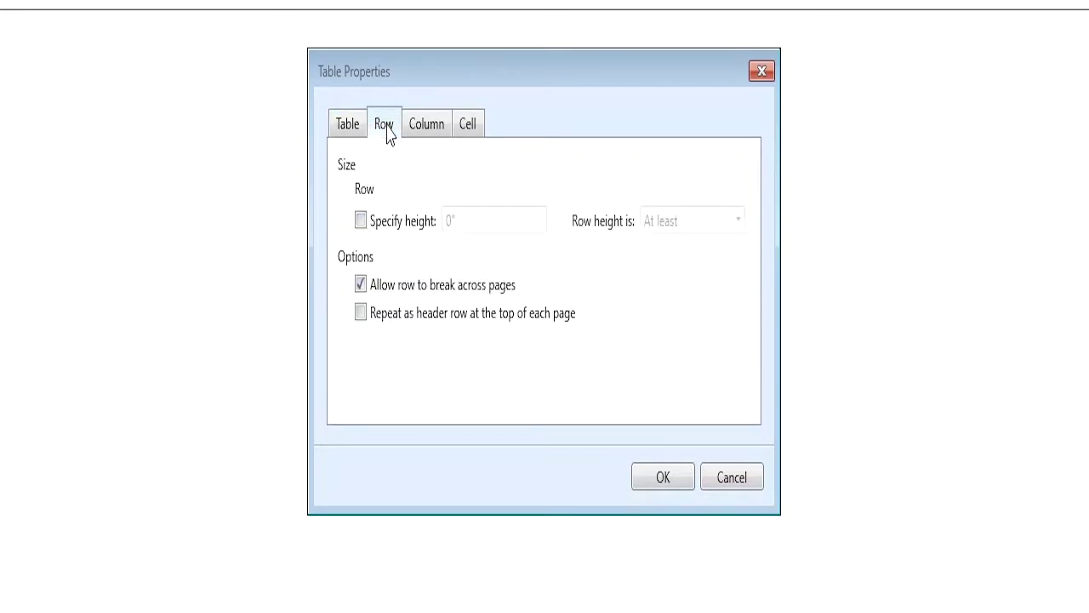
click(362, 227)
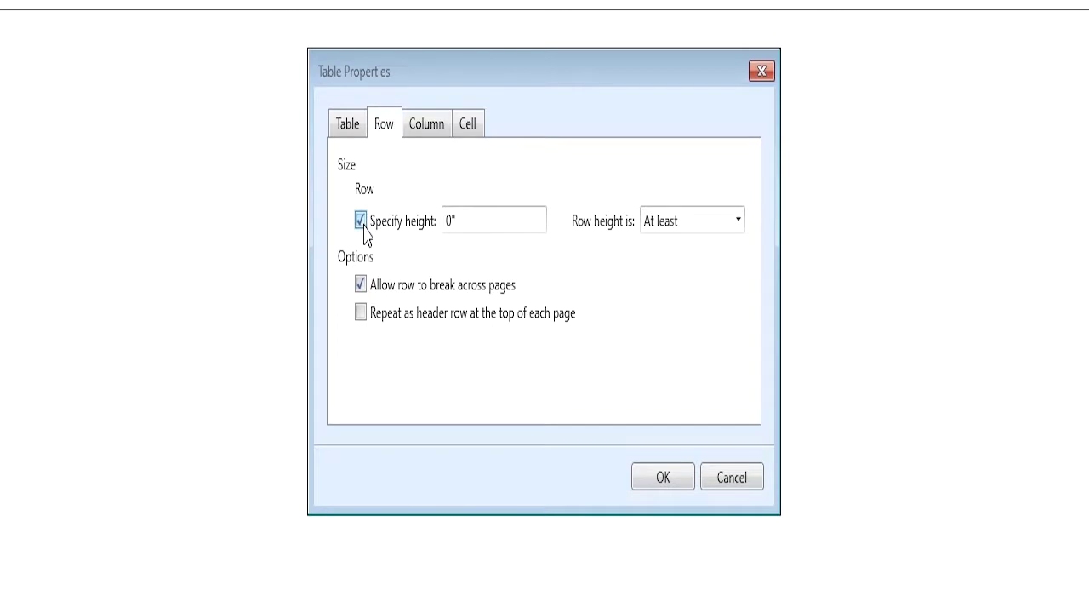
click(454, 223)
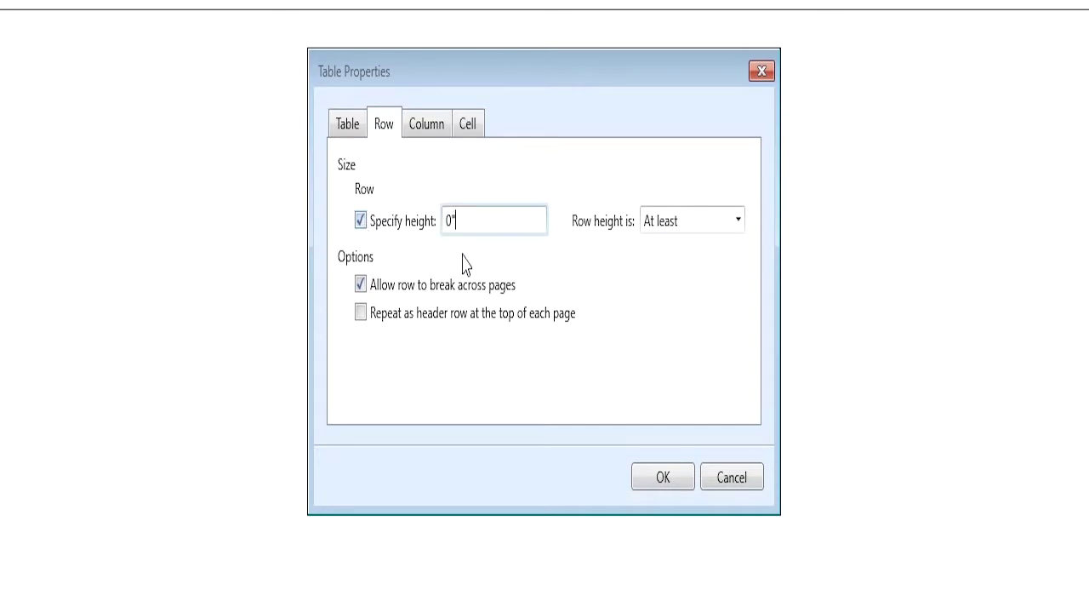
key(BackSpace)
key(BackSpace)
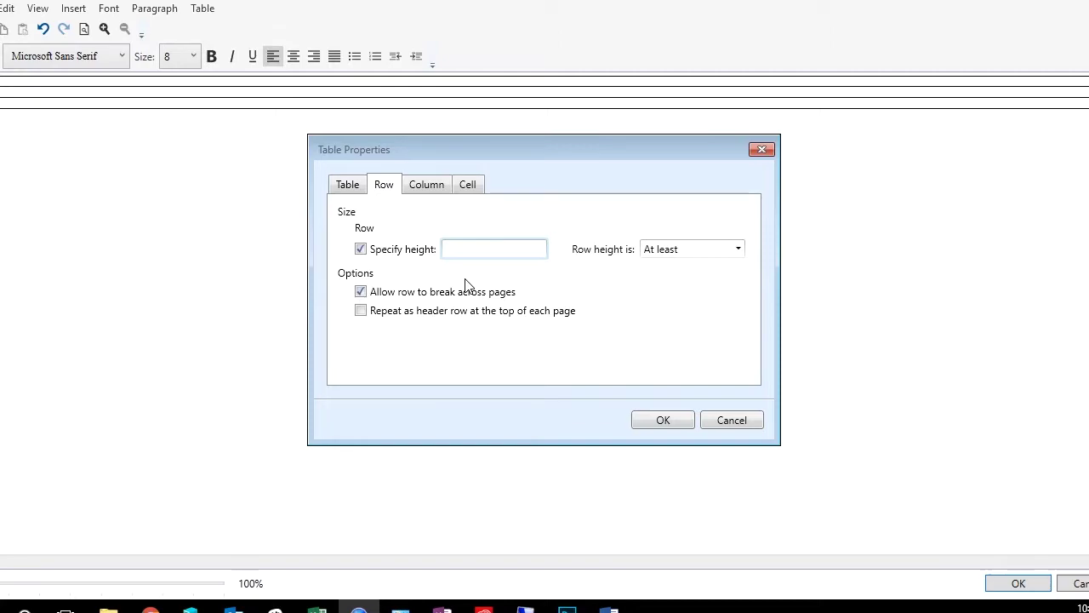
text(3.33)
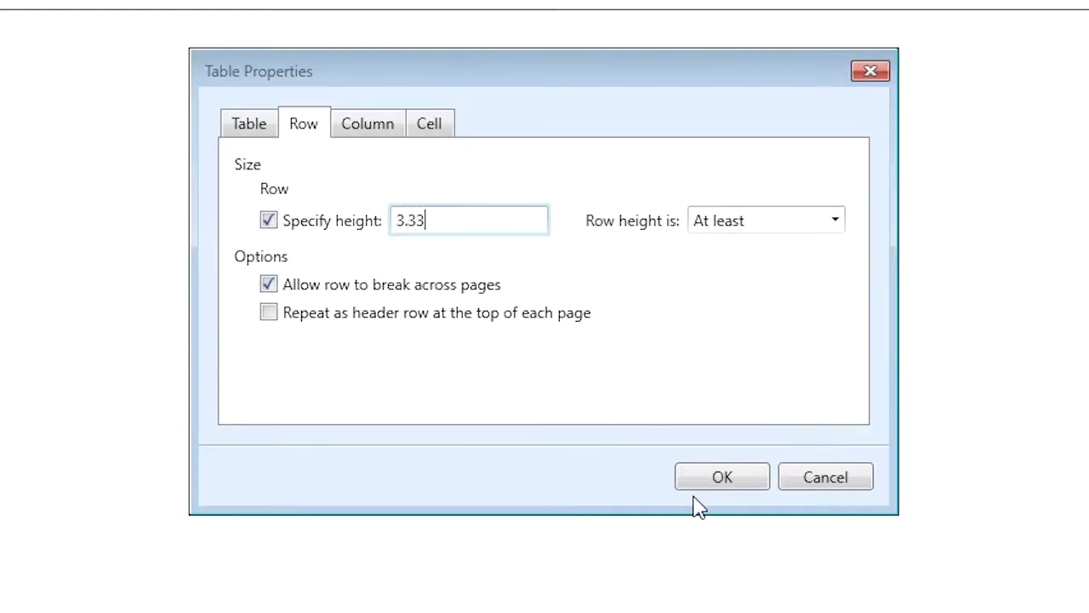
Set the table column's preferred width to 7.5 inches
click(358, 132)
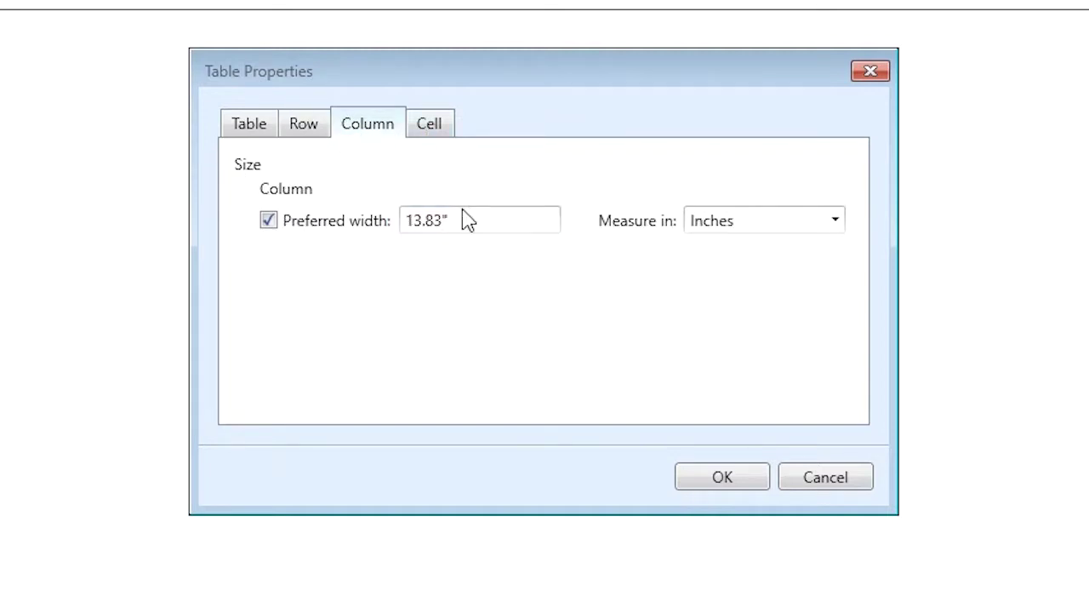
drag(452, 223, 377, 243)
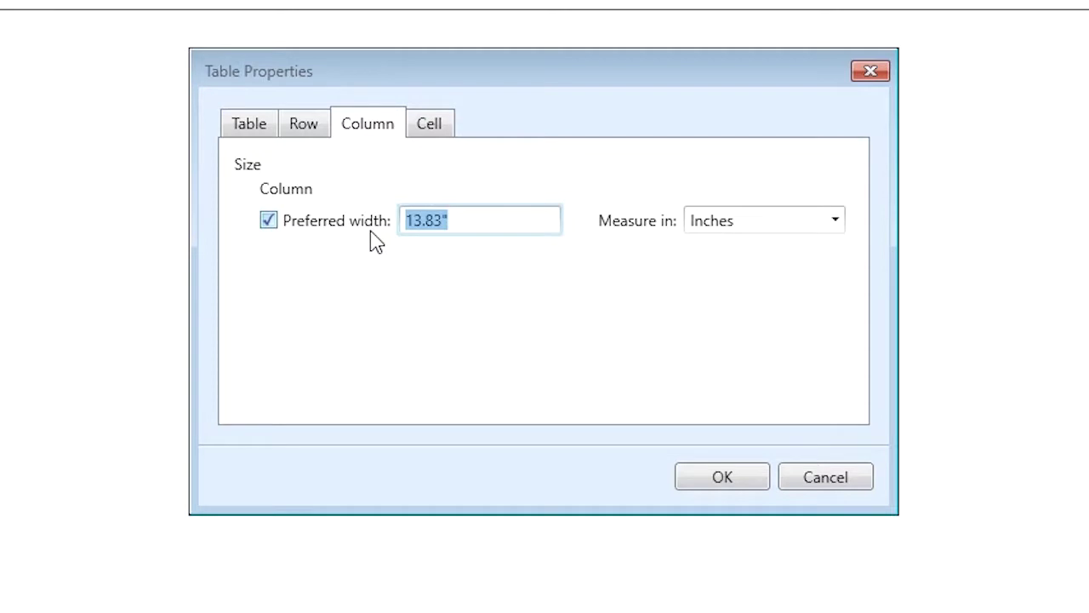
text(7.5)
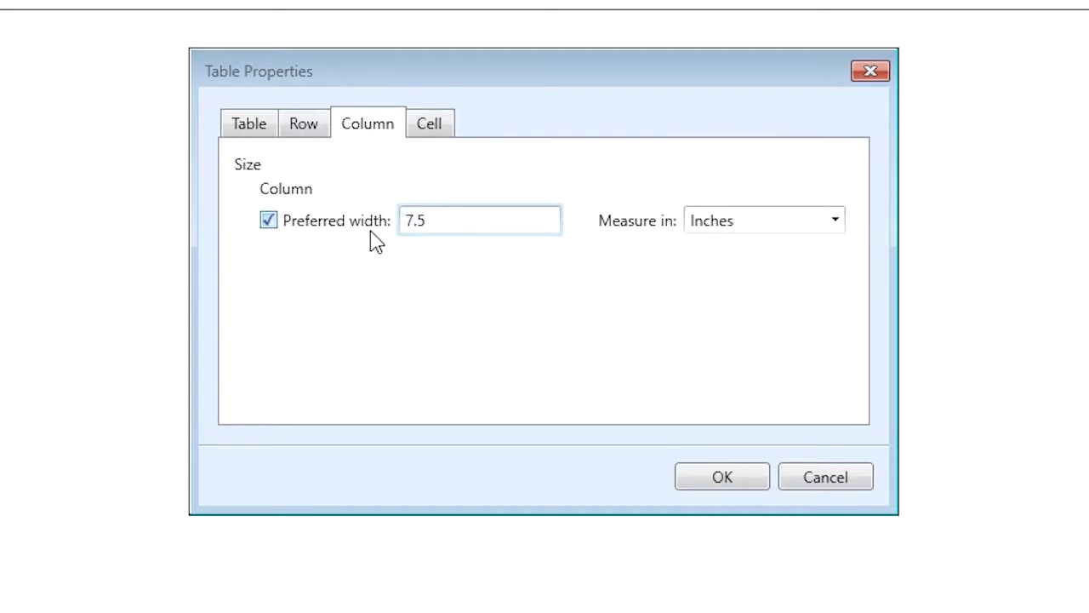
Set the cell's preferred width to 7.5 inches and its vertical alignment to Center
click(447, 124)
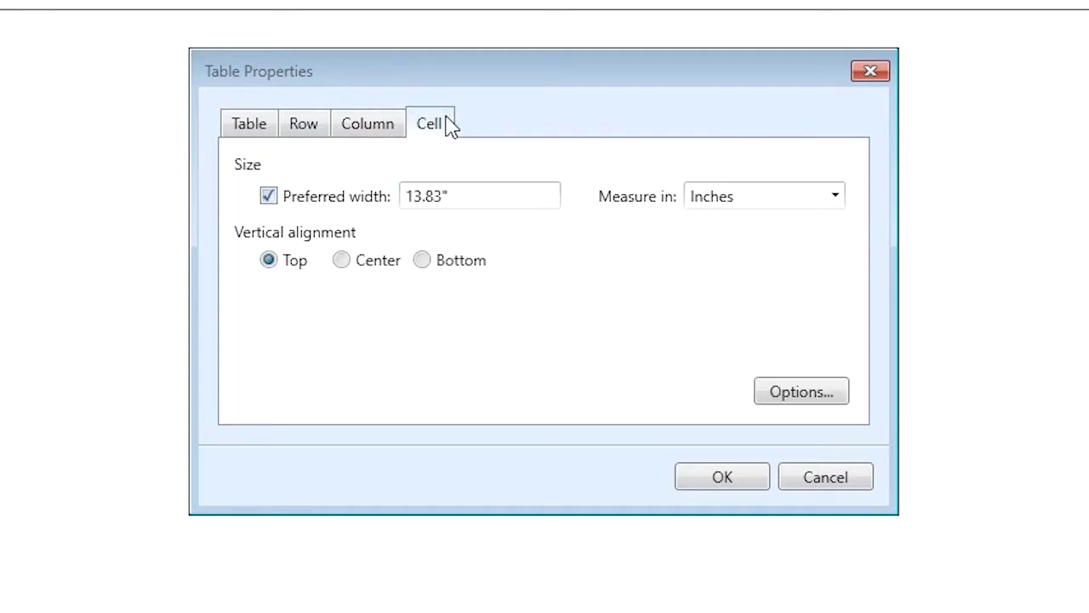
click(436, 196)
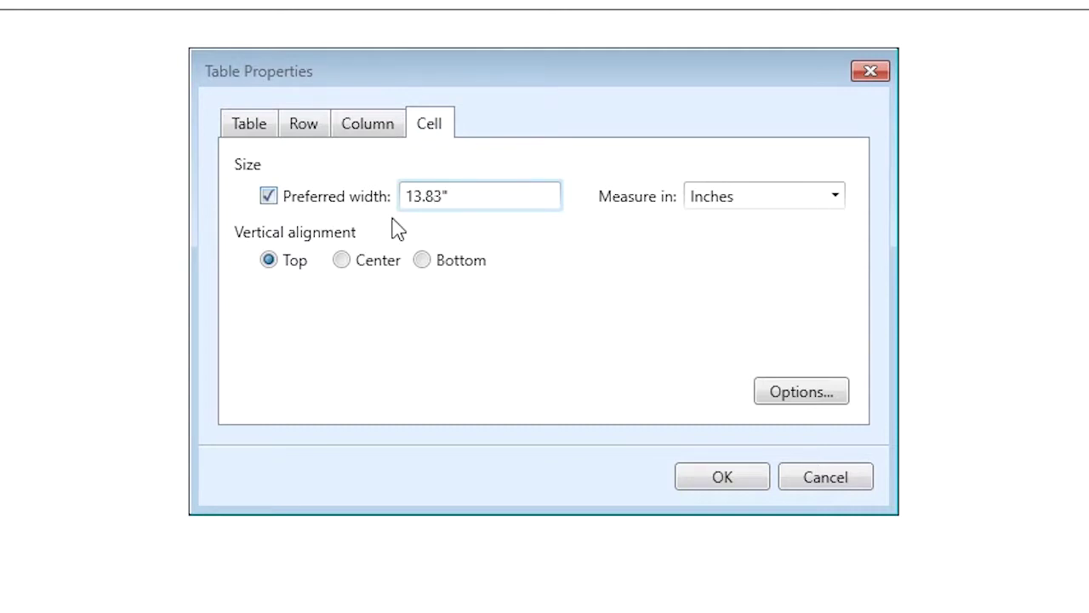
drag(442, 196, 377, 196)
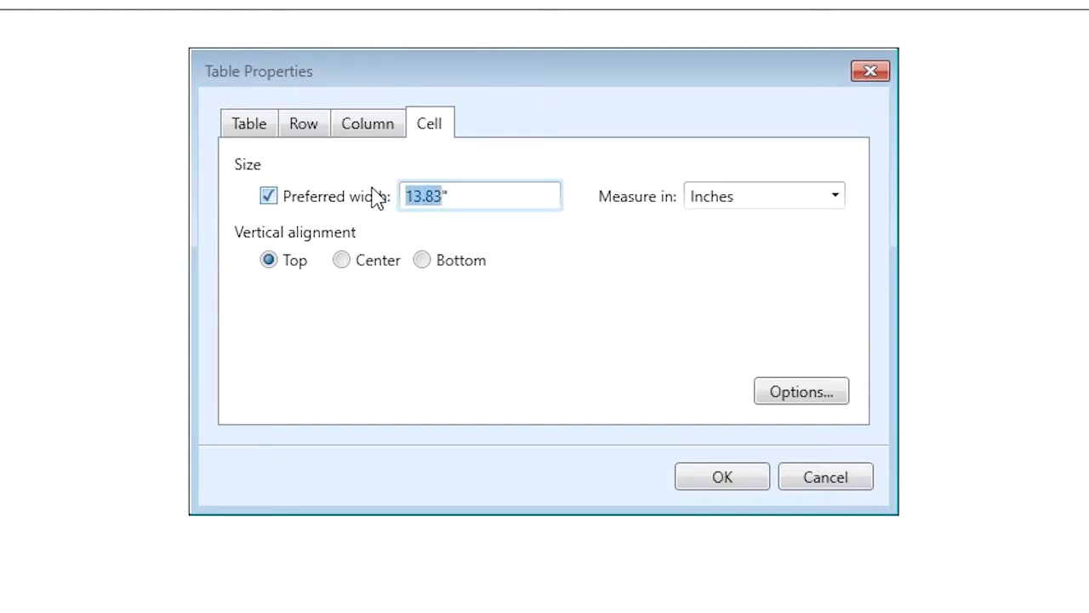
text(7.5)
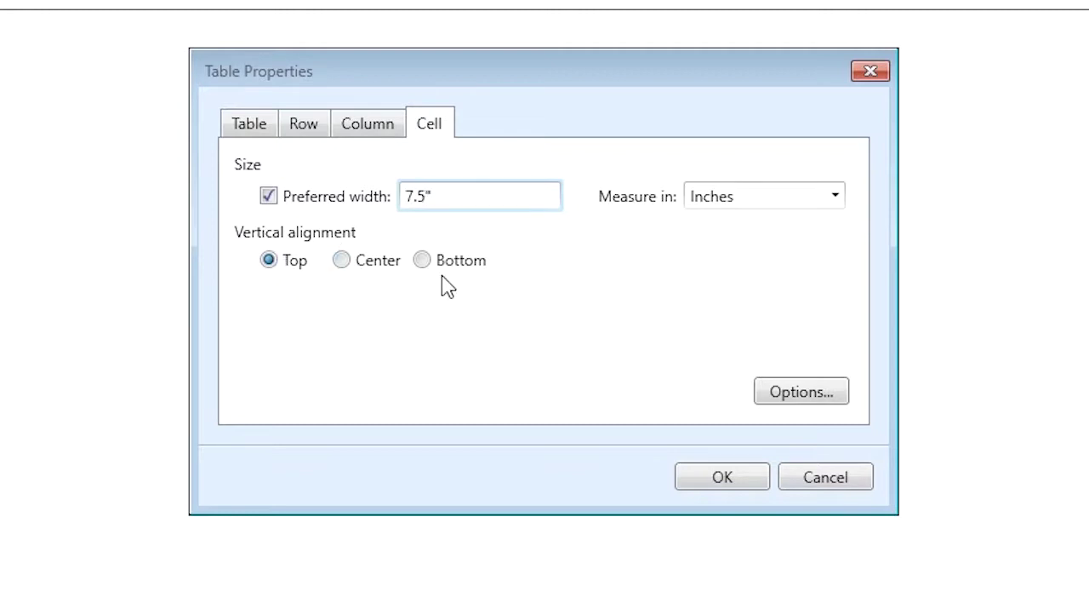
click(383, 264)
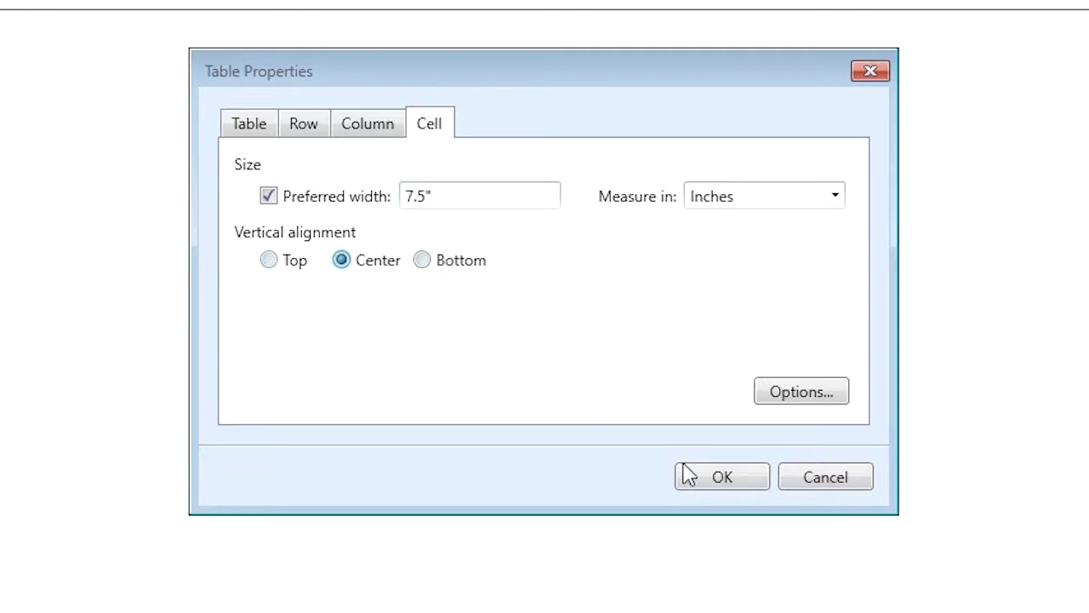
Review the cell options, keeping margins the same as the whole table and wrap text enabled, and apply the table properties
click(819, 400)
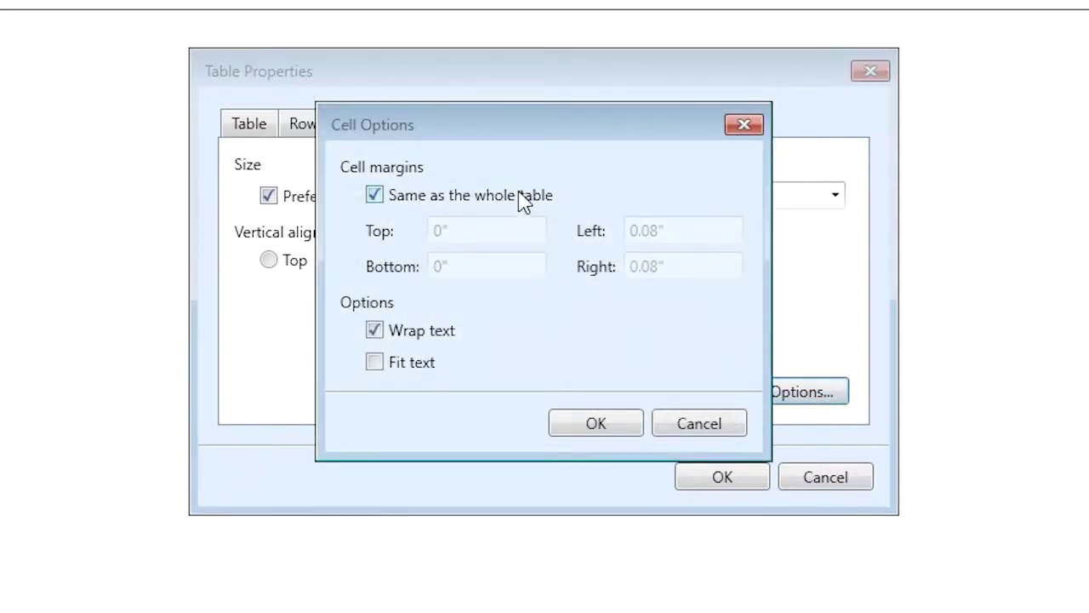
click(390, 201)
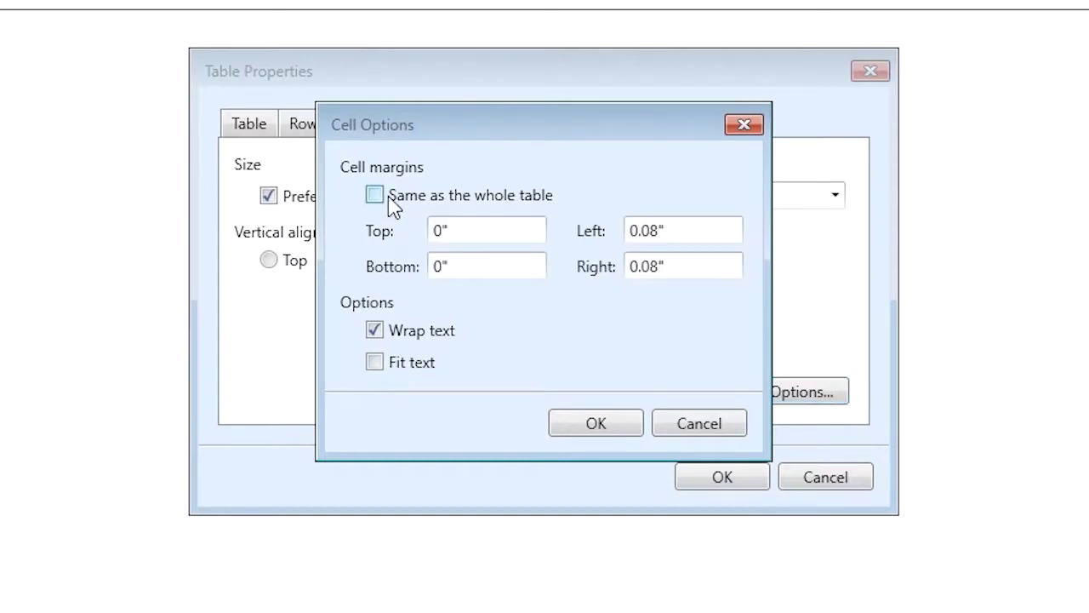
click(392, 206)
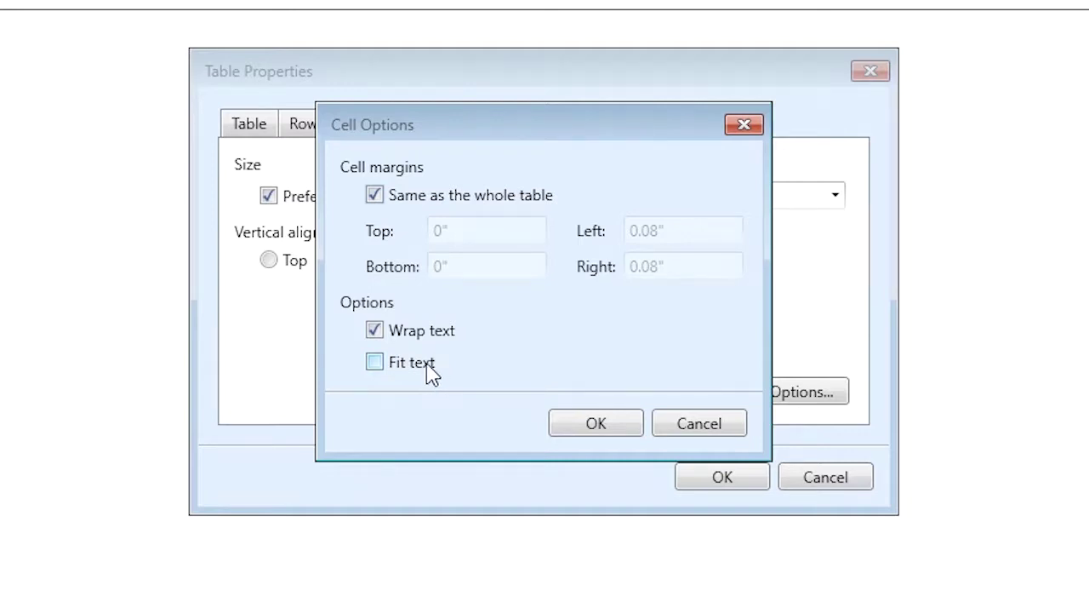
click(600, 426)
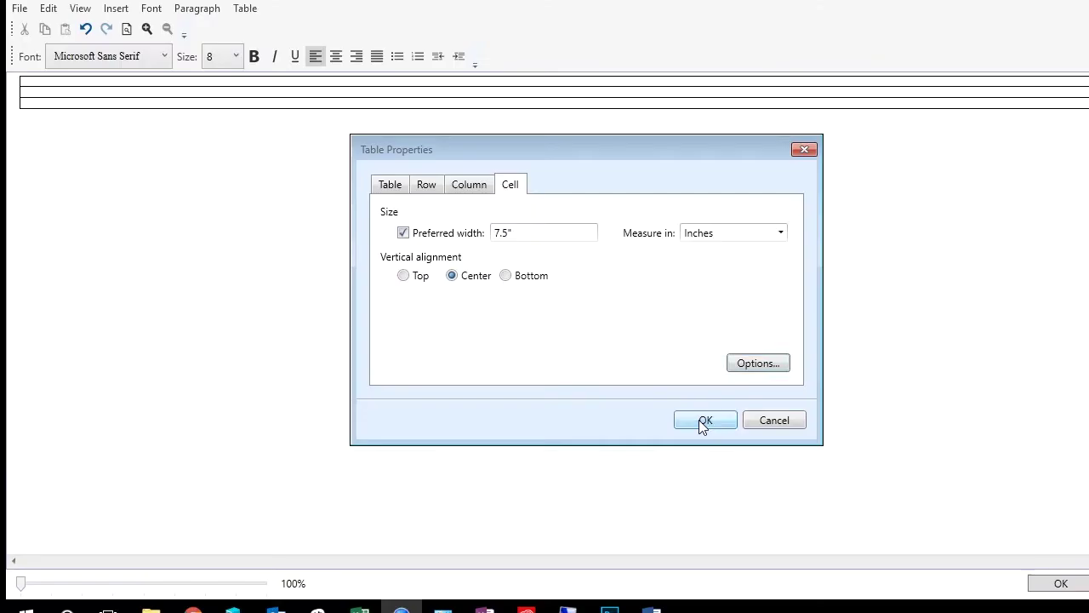
click(715, 482)
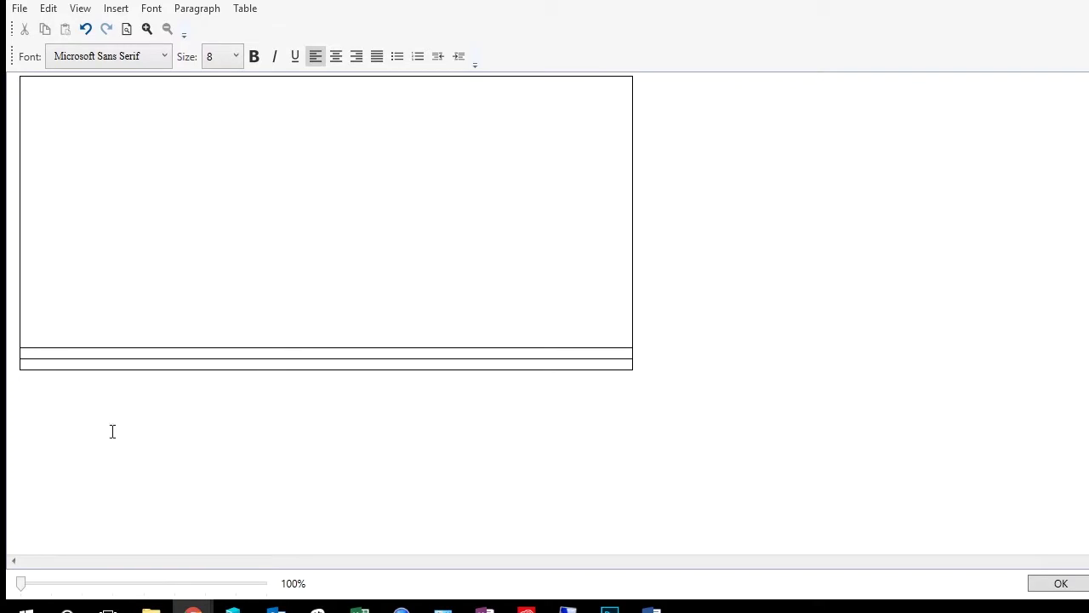
Specify a height of 3.33 inches for the table's second row in the table properties
click(256, 353)
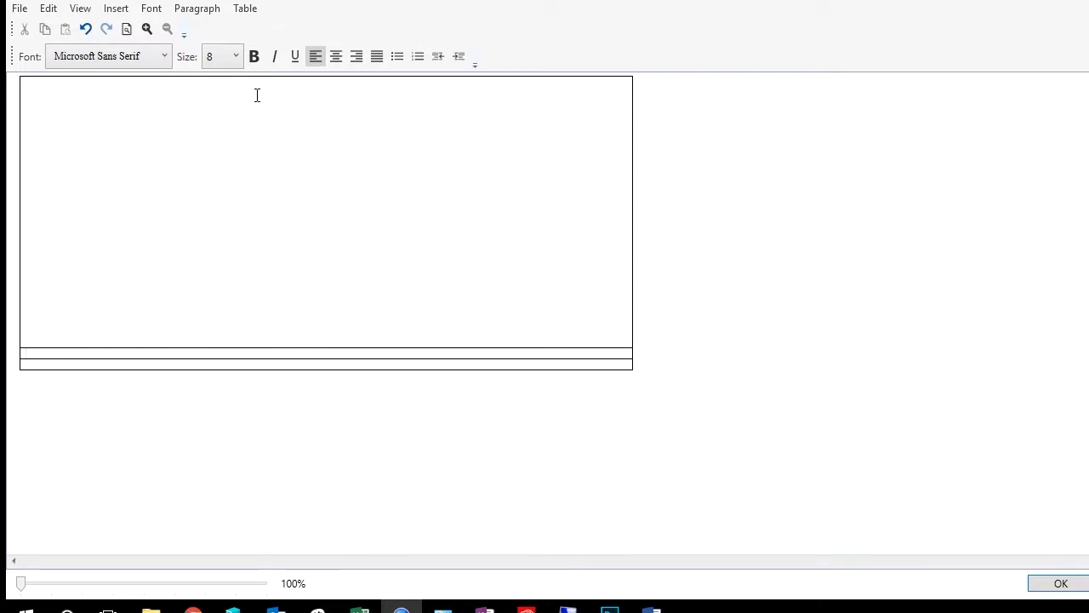
click(245, 9)
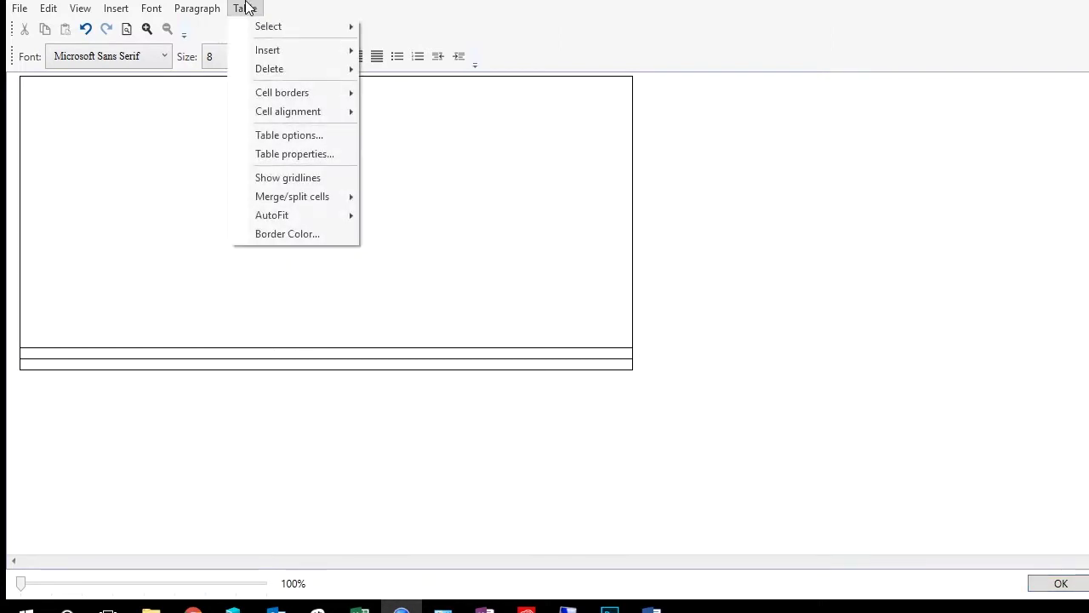
click(294, 157)
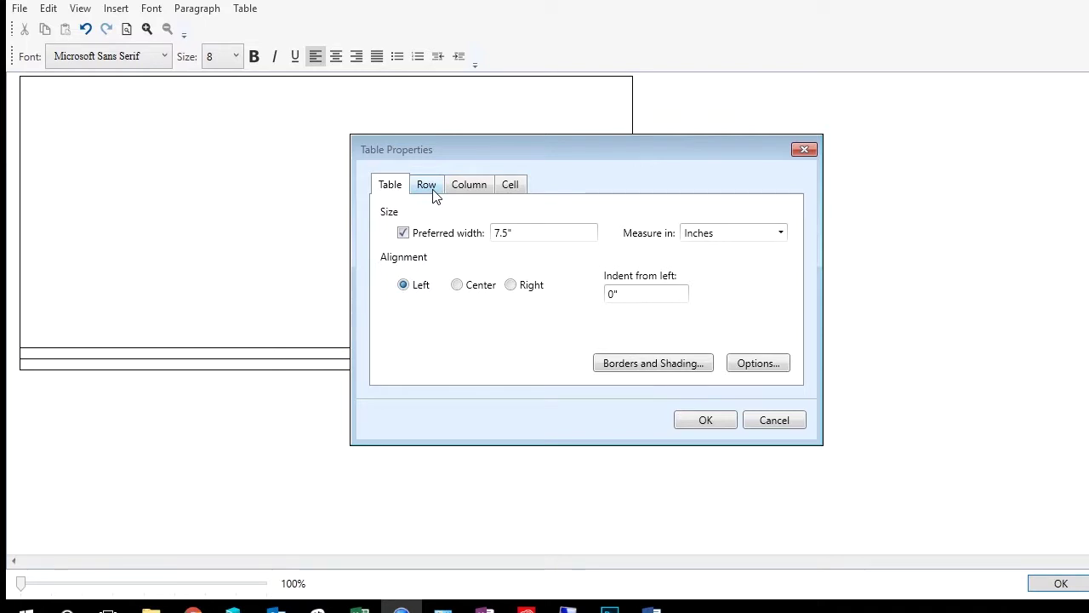
click(385, 186)
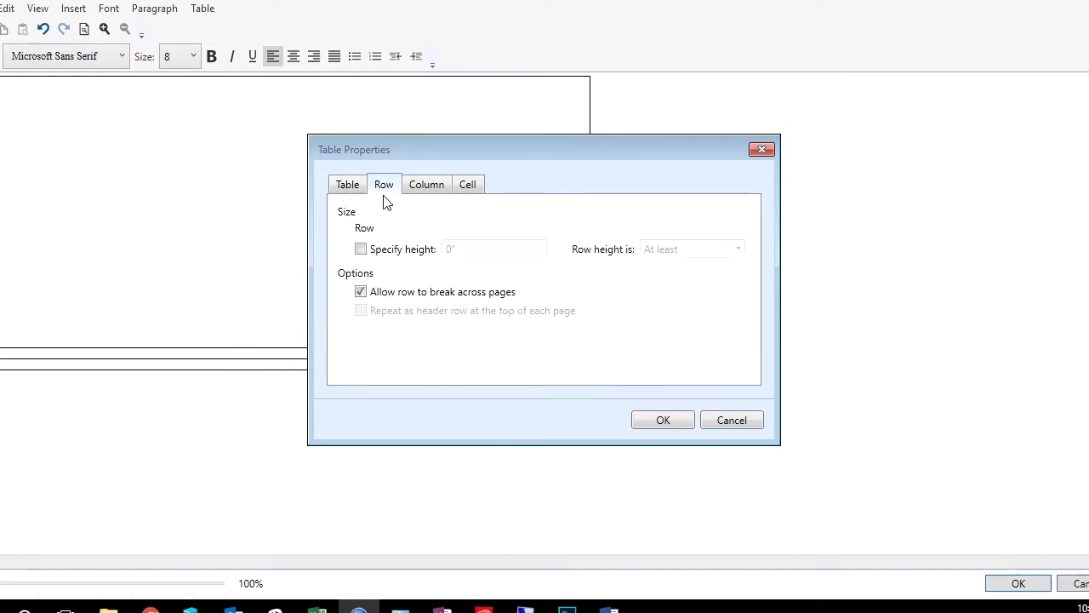
click(371, 251)
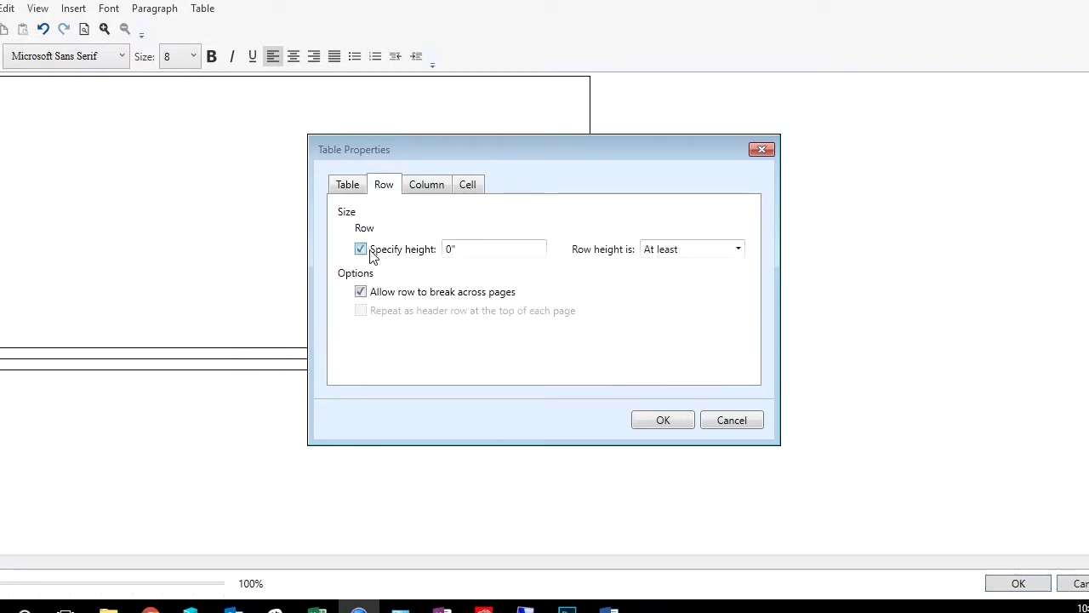
double_click(456, 249)
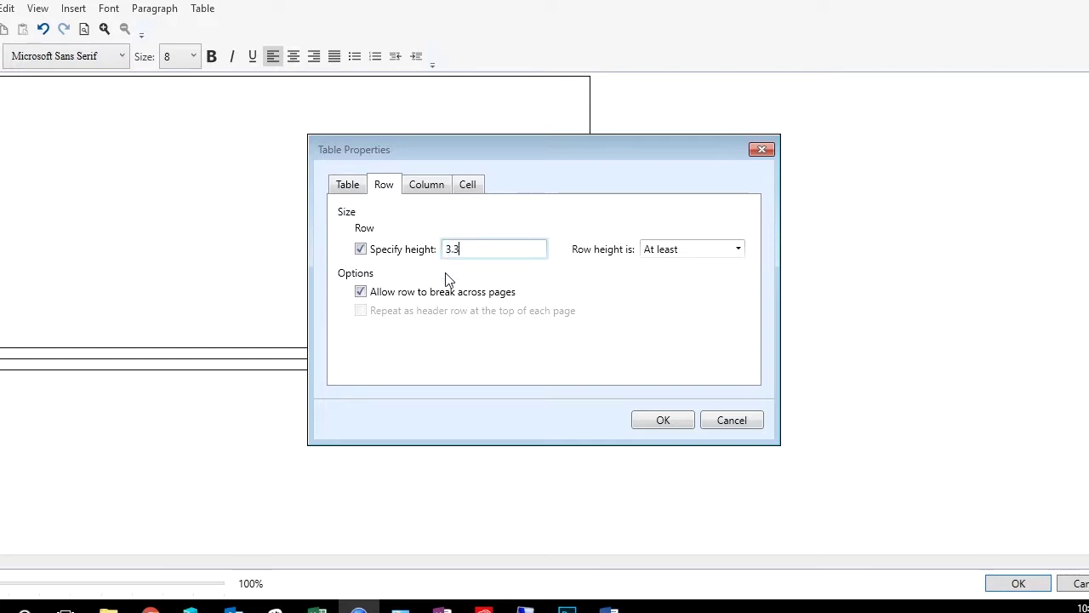
Set the second row's cell vertical alignment to Center and apply the table properties
click(432, 189)
click(474, 187)
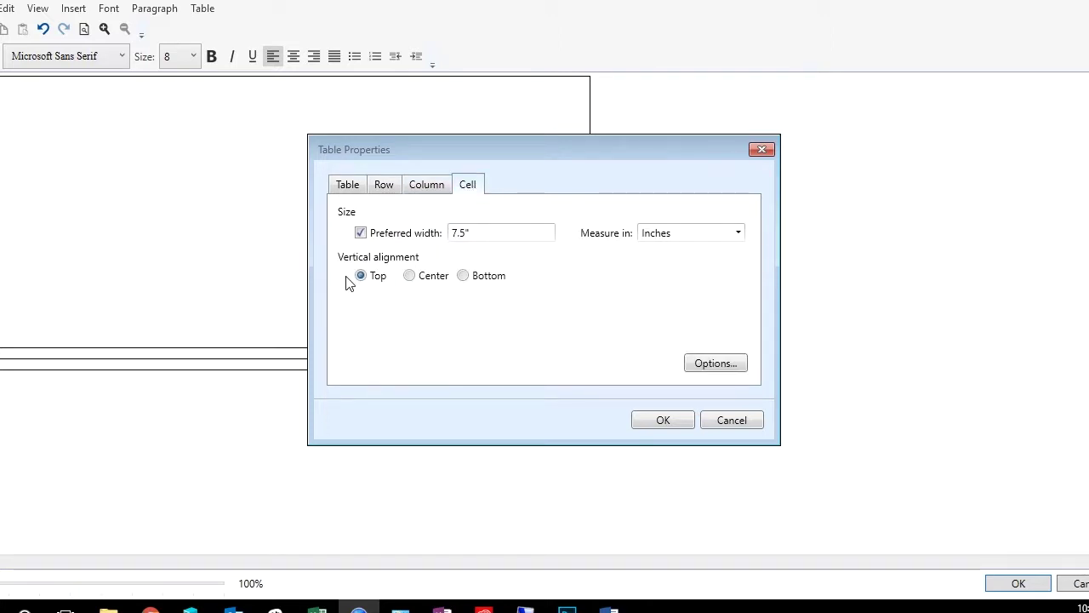
click(418, 277)
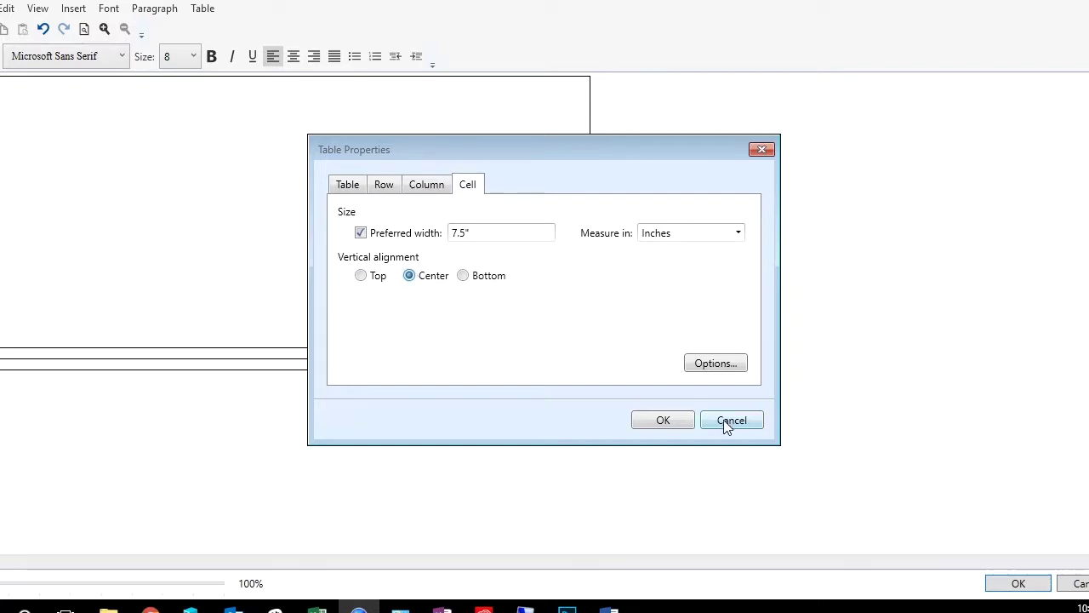
click(663, 420)
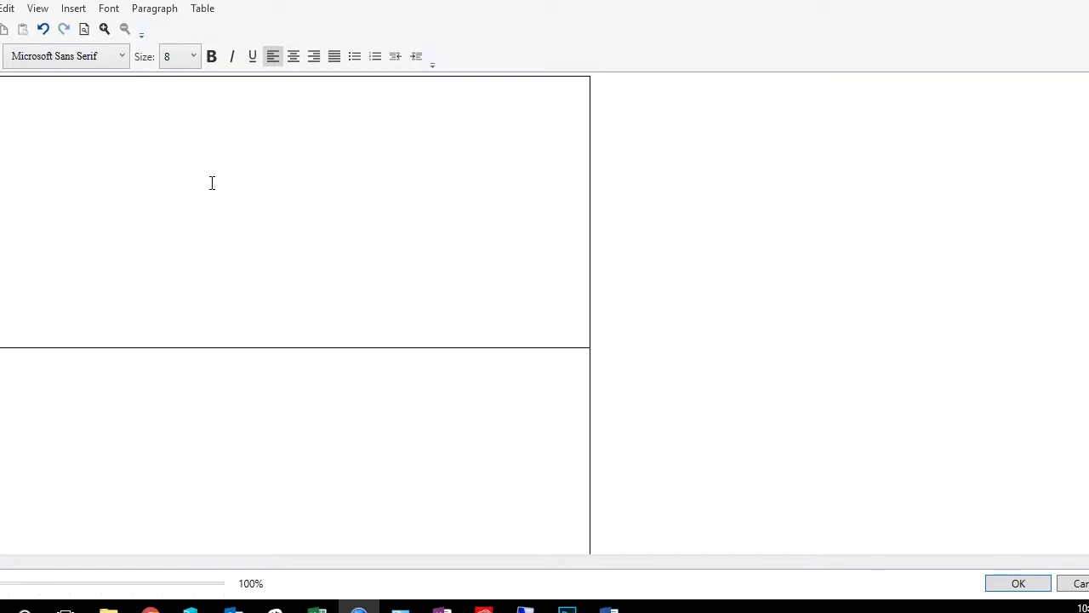
Insert the logo picture bey20-horiz_ltr.jpg from the B20 pictures folder into the table's first row
click(193, 56)
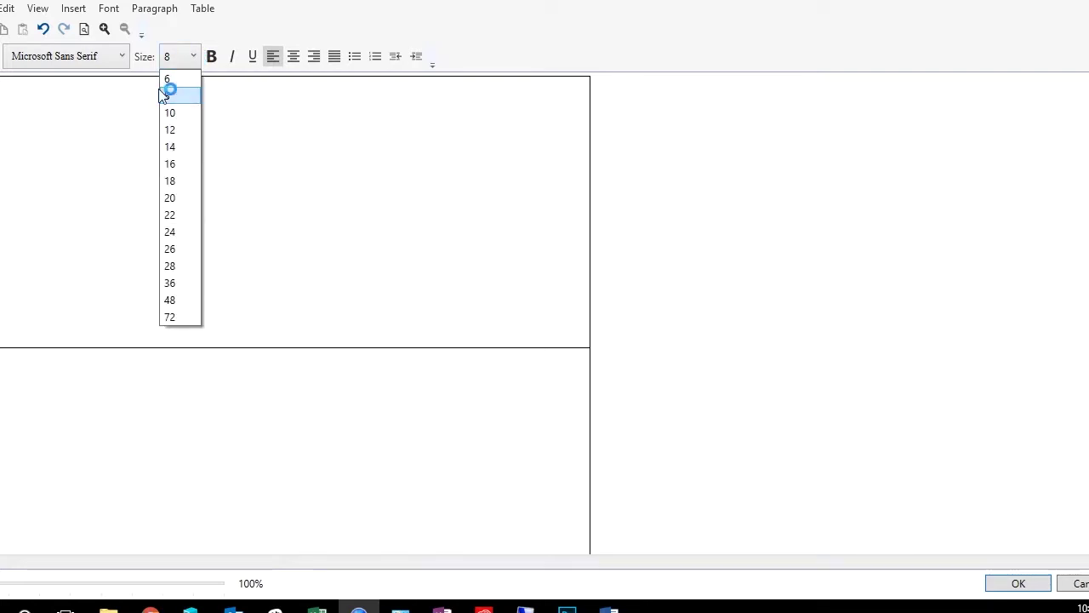
click(51, 167)
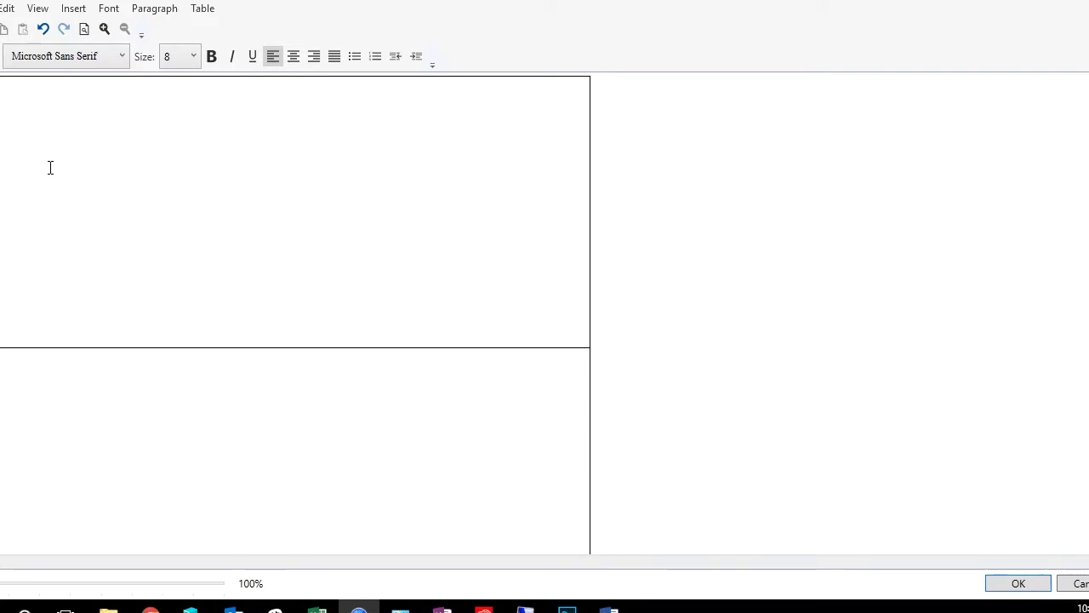
click(73, 17)
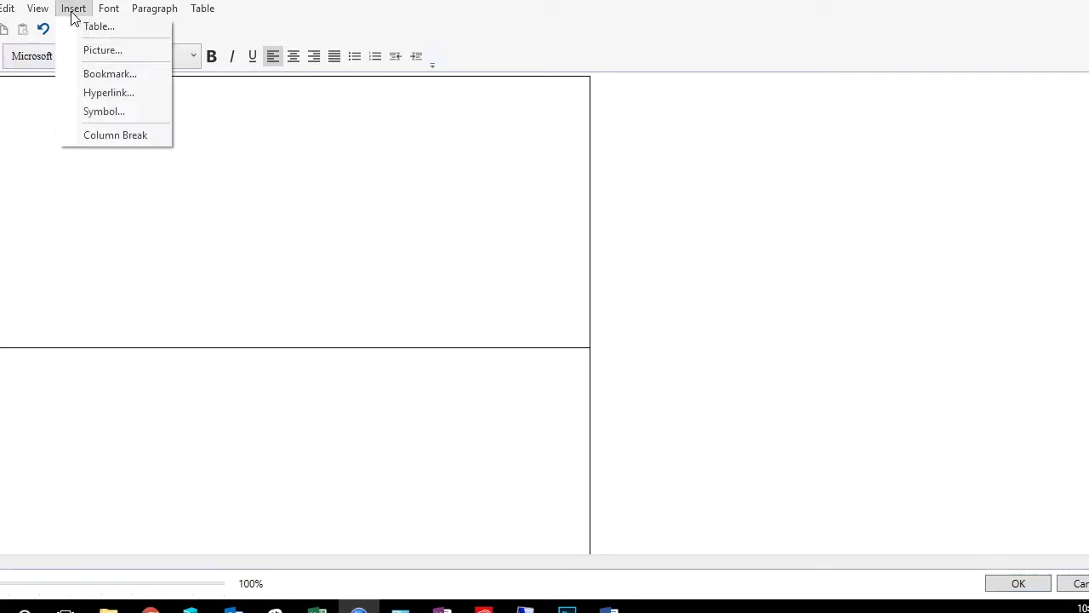
click(101, 55)
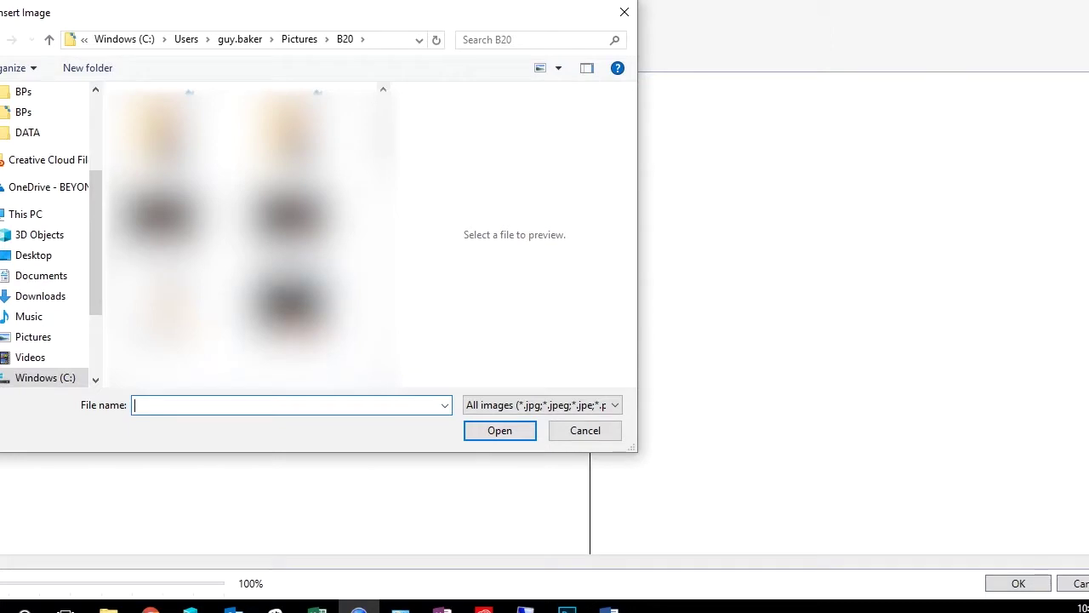
scroll(247, 238, down, 2)
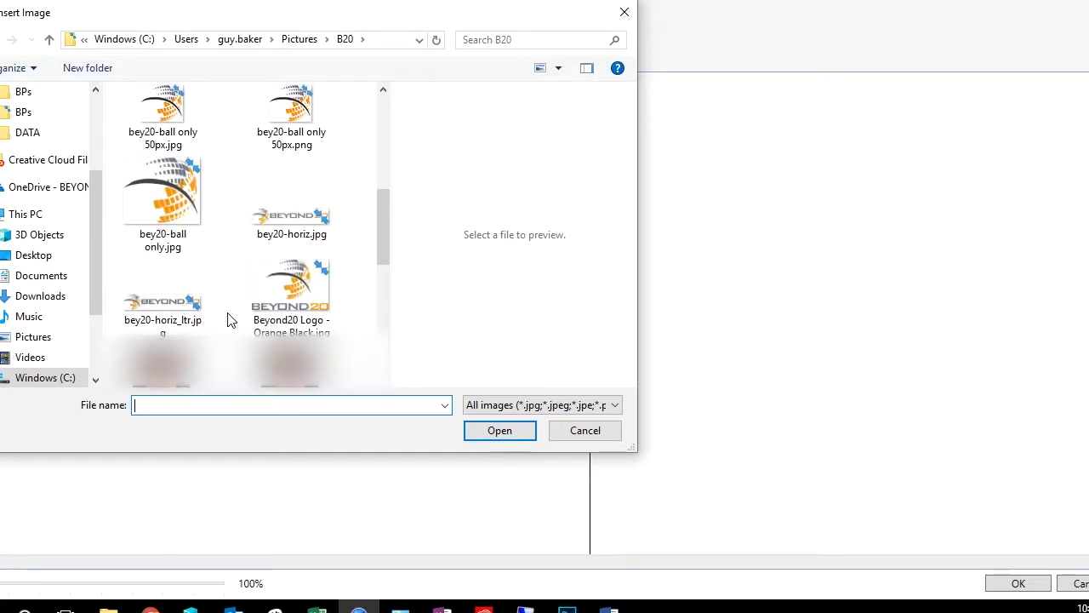
click(143, 315)
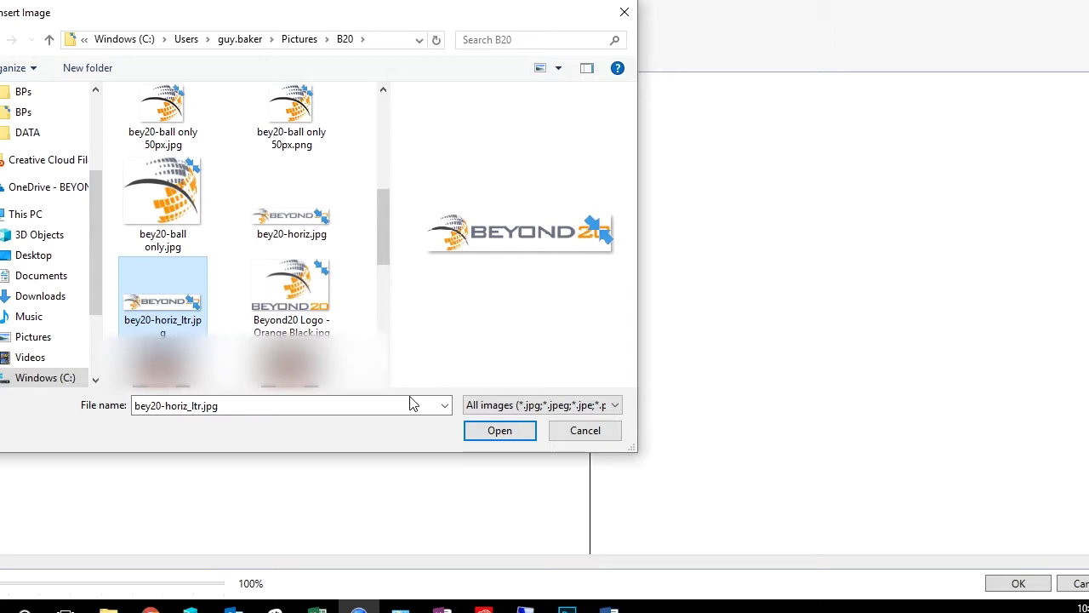
click(484, 438)
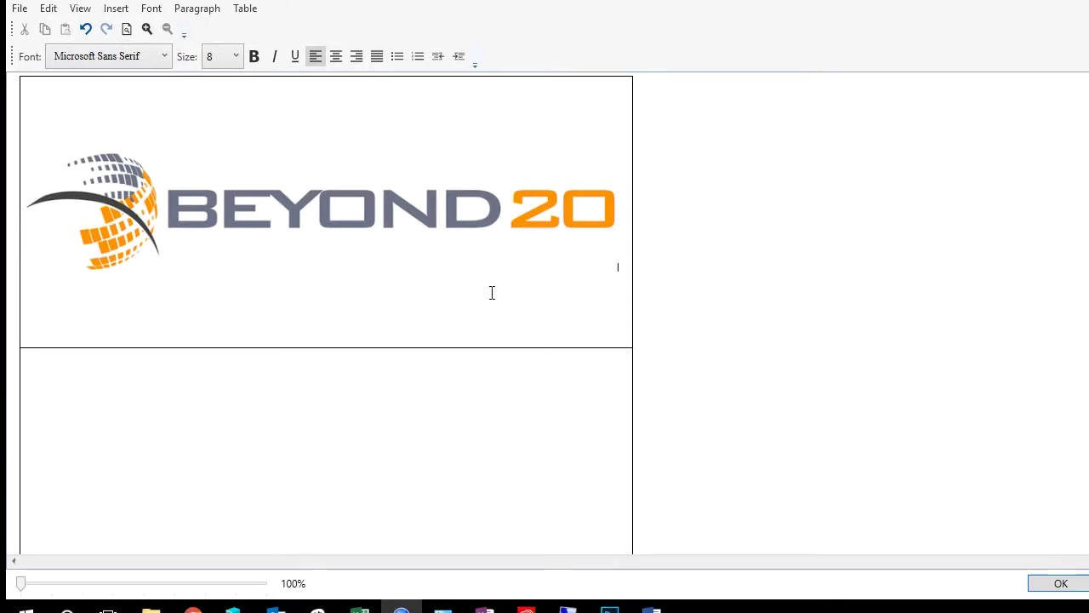
Add the bold, centered, size 22 heading "Basic 1 column - 3 row Layout" on a new line beneath the logo
key(Return)
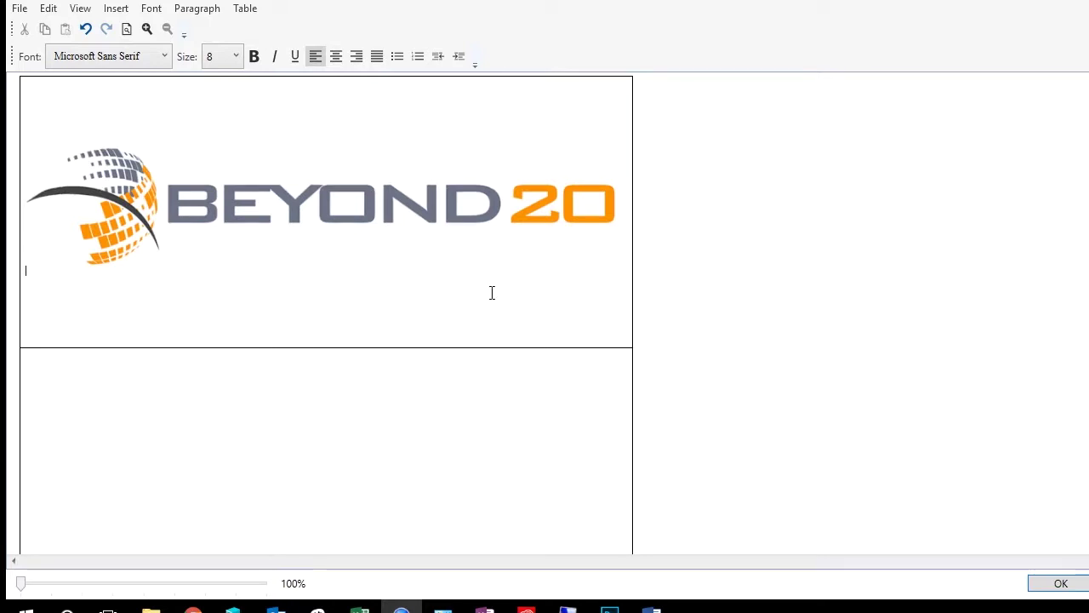
click(237, 57)
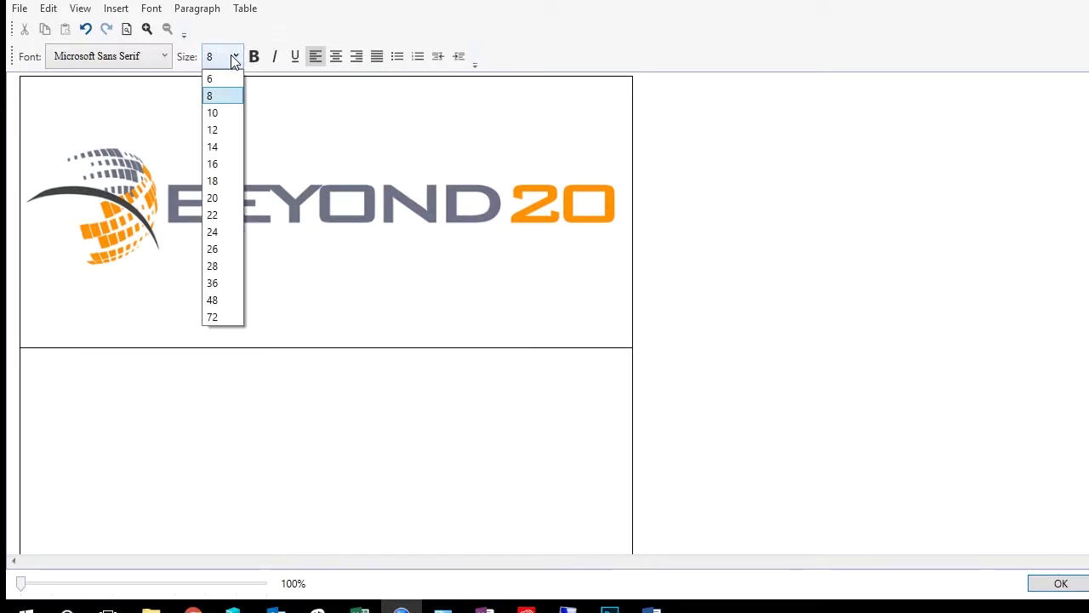
click(213, 215)
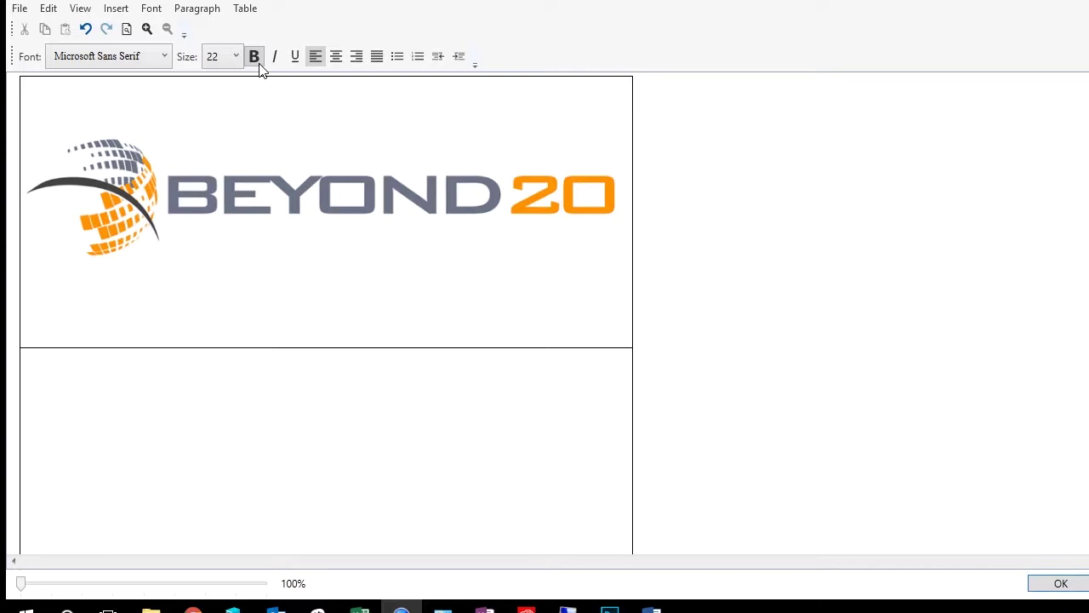
click(336, 57)
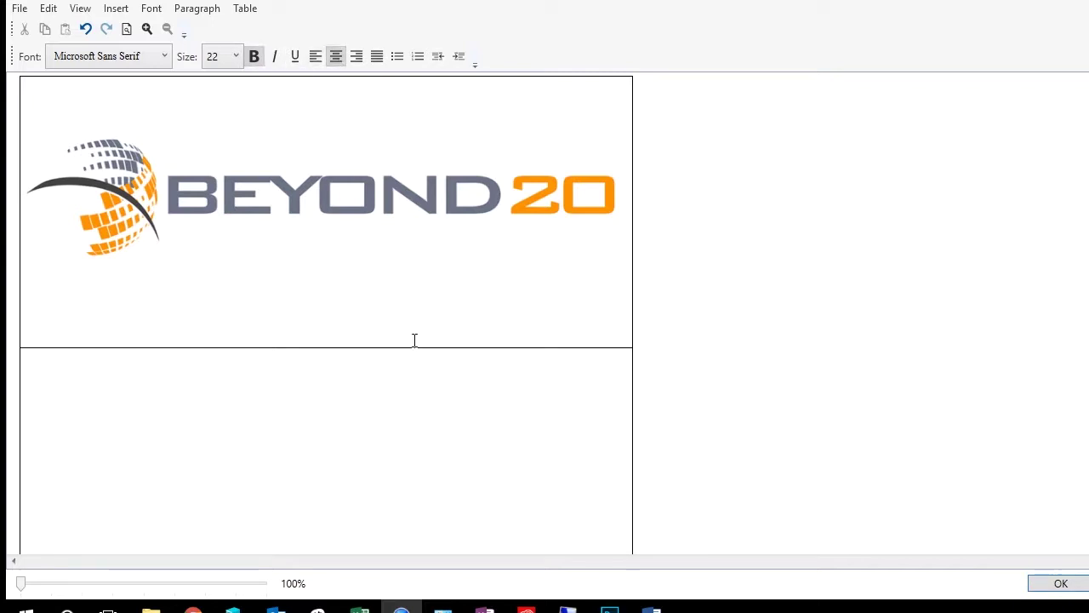
text(Basic 1 column - 3 row Layout)
click(418, 438)
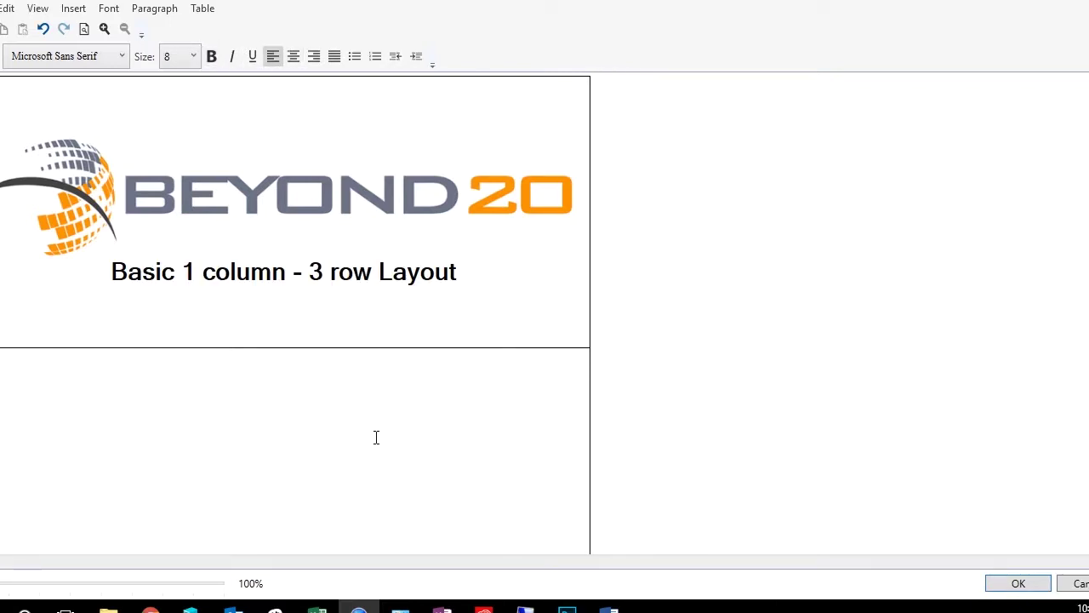
scroll(419, 438, down, 2)
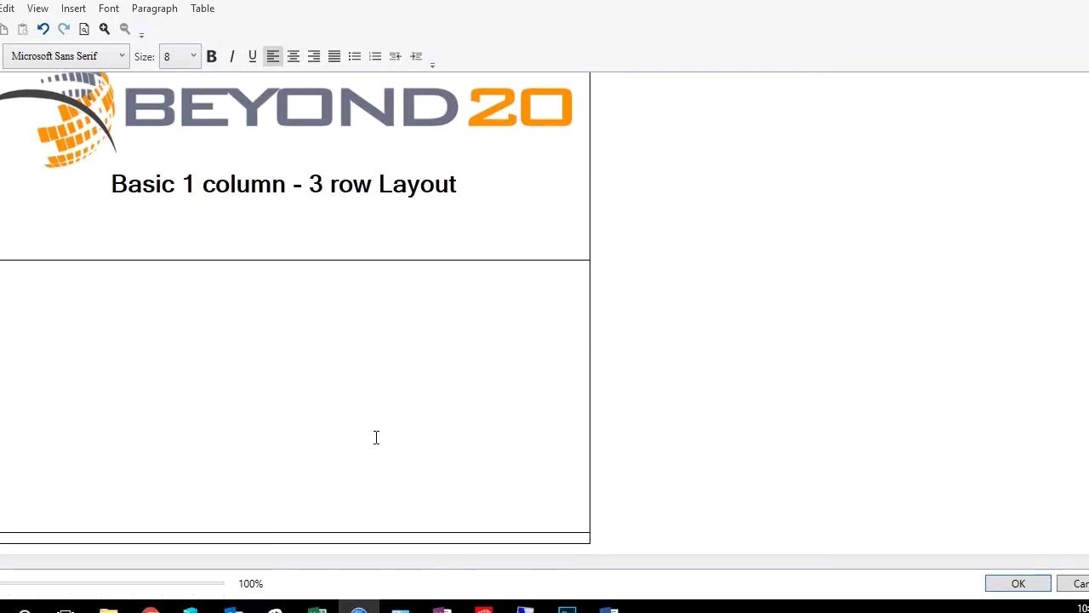
scroll(376, 437, up, 2)
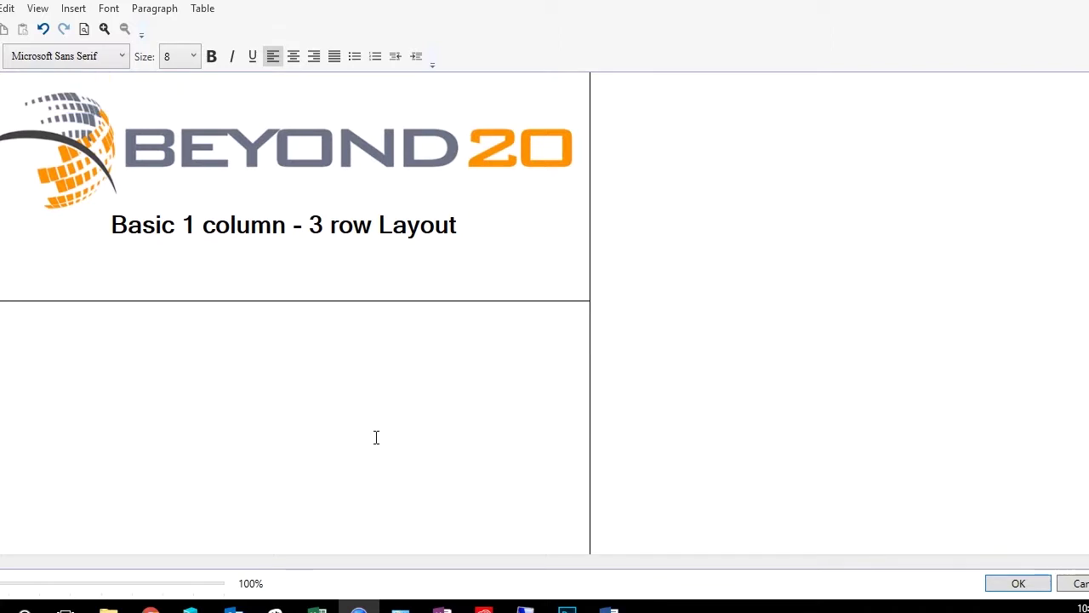
scroll(376, 437, down, 2)
scroll(376, 438, up, 2)
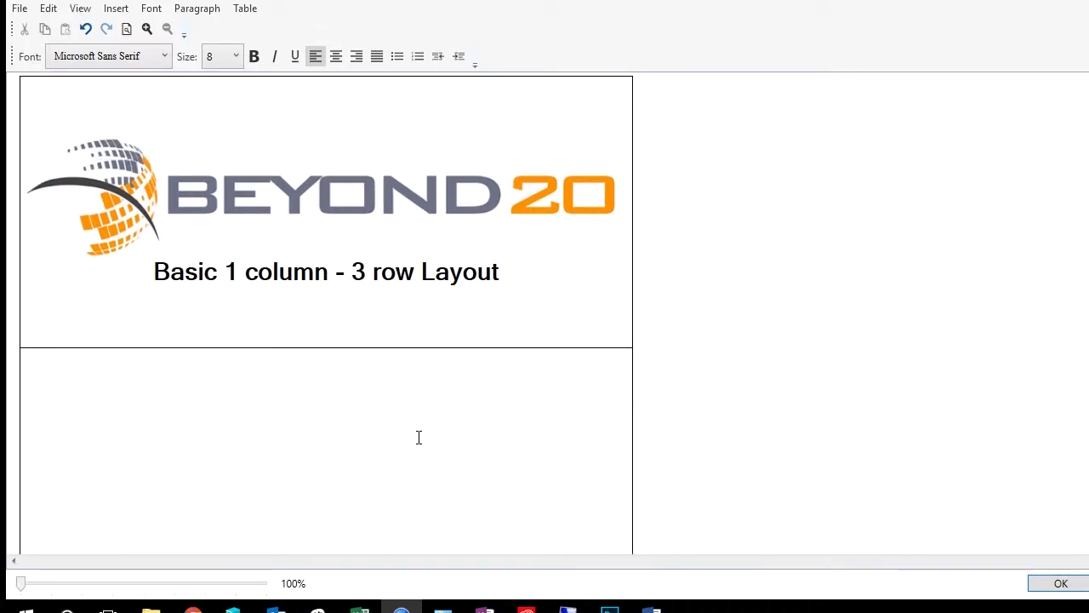
Specify a height of 1 inch for the table's third row in the table properties
scroll(376, 437, down, 2)
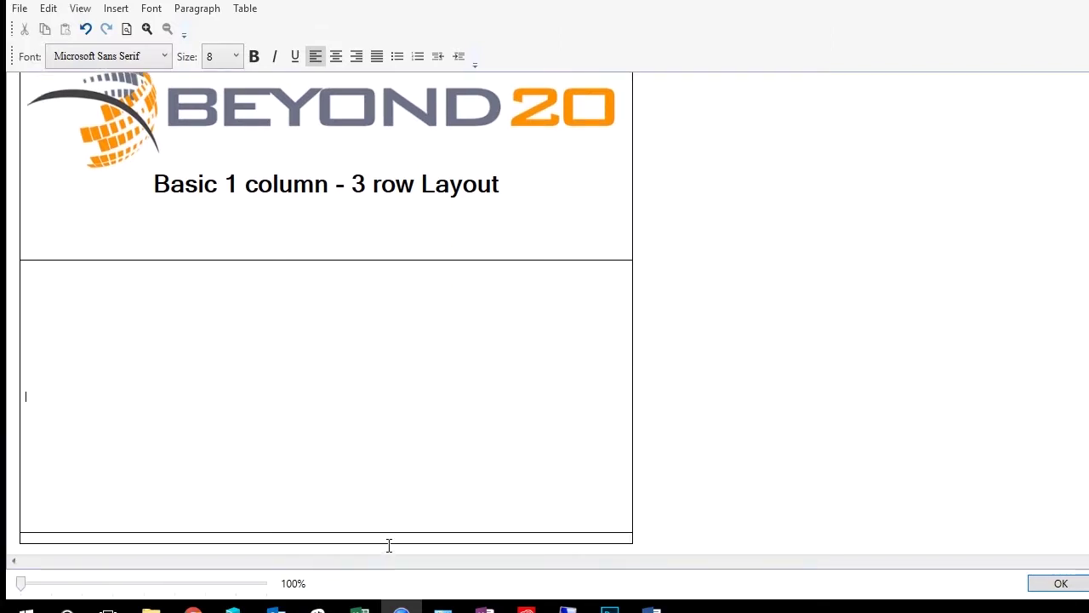
click(391, 538)
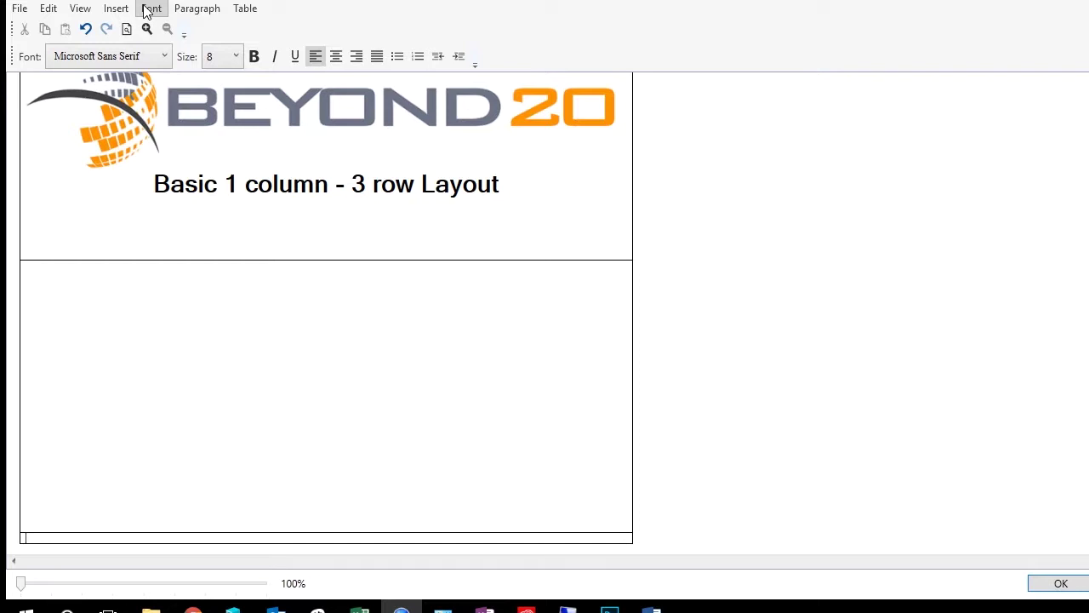
click(247, 8)
mouse_move(285, 117)
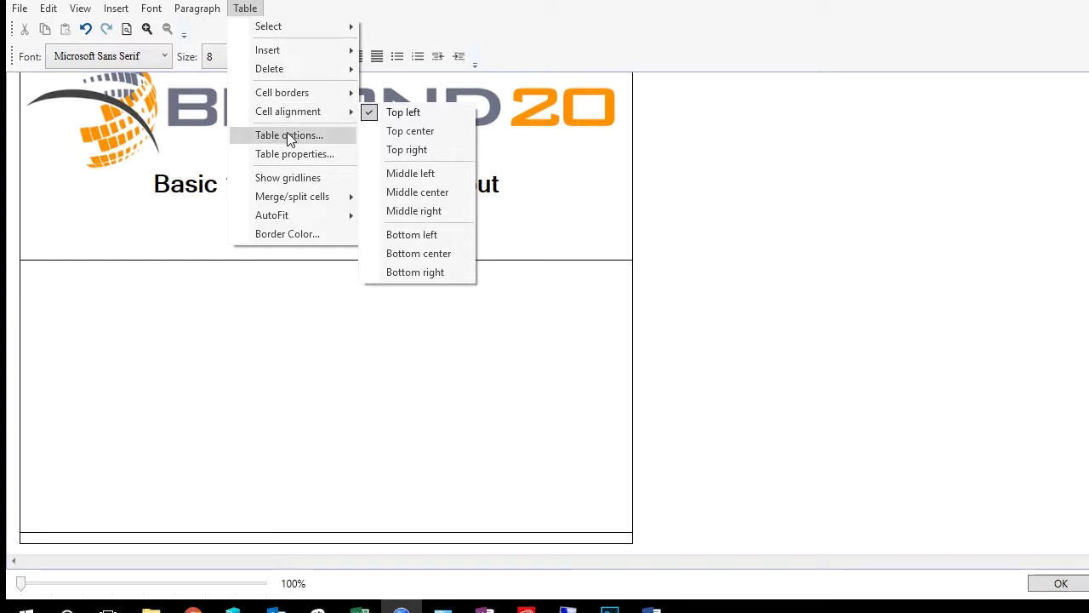
click(288, 151)
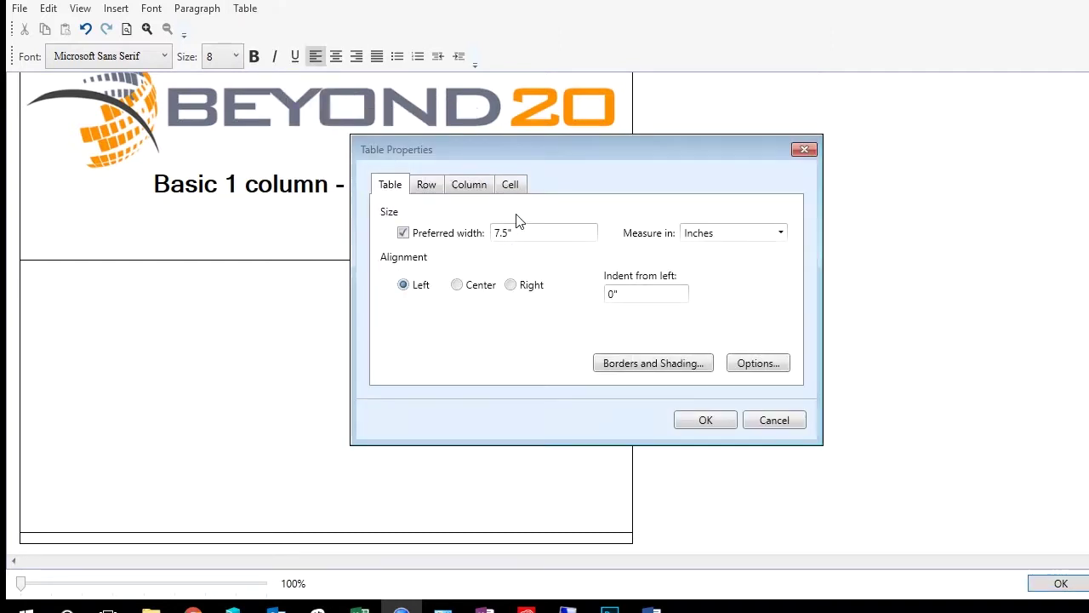
key(ctrl+Tab)
click(426, 257)
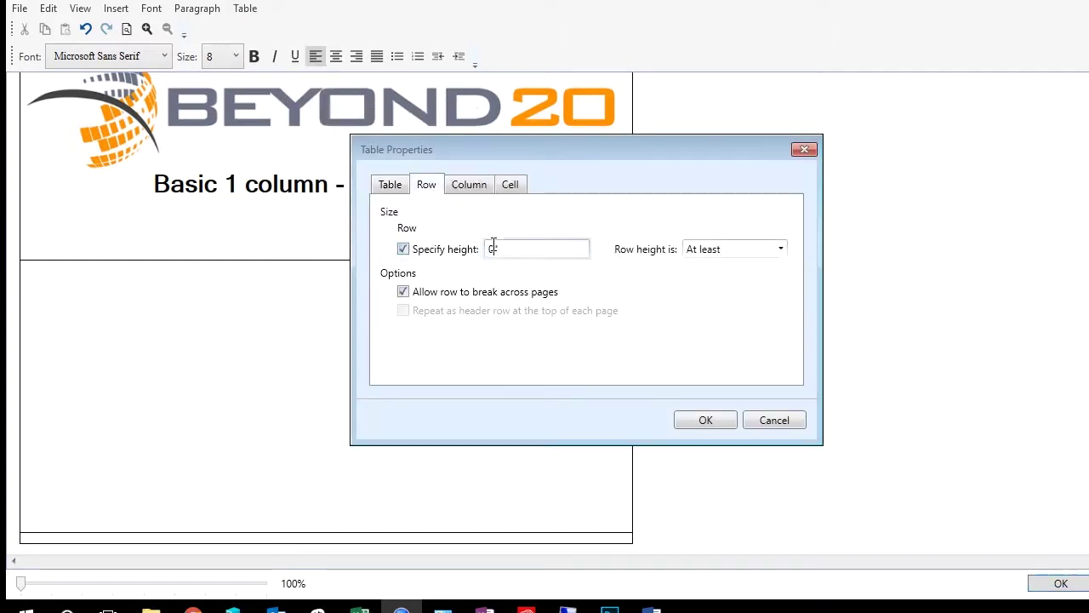
text(1)
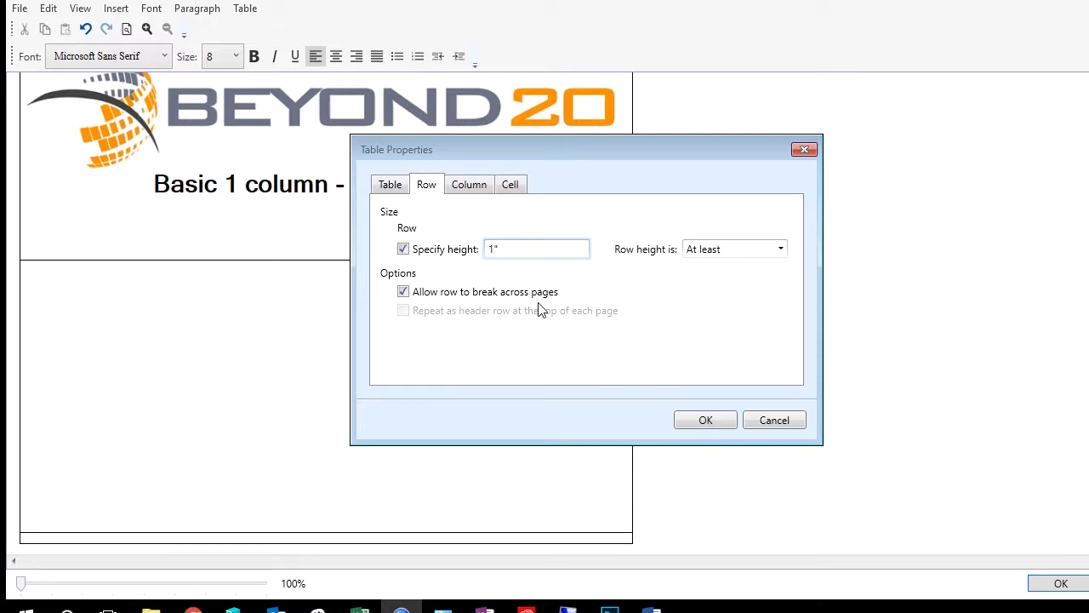
Apply the row height, accept the layout's body text, save the layout record and return to the home dashboard
click(706, 420)
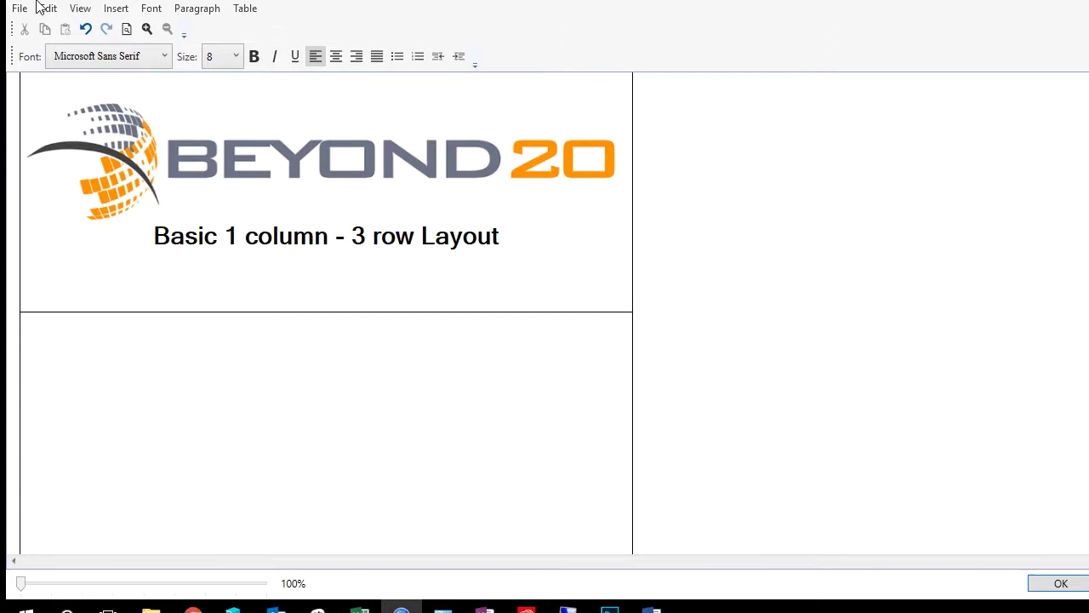
click(1051, 585)
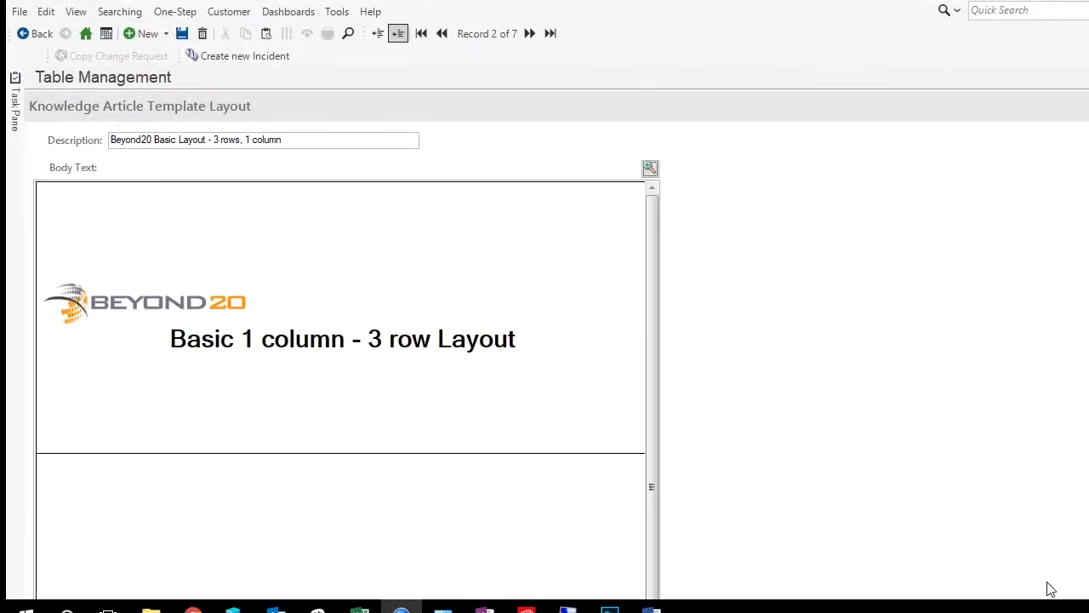
click(183, 34)
click(86, 34)
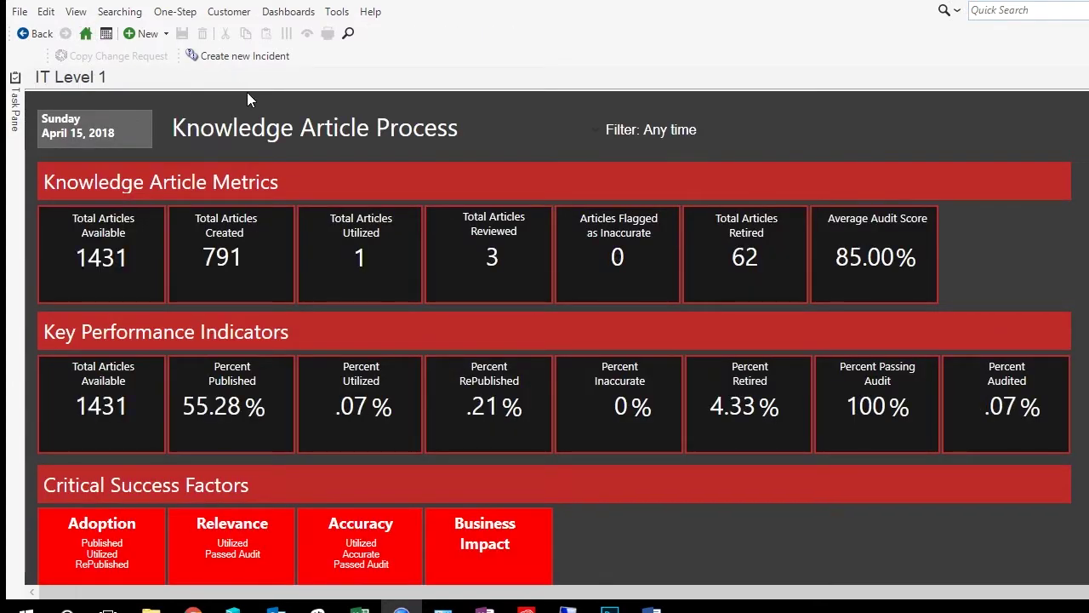
Create a new knowledge article template named "Beyond20 FAQ Template"
click(168, 35)
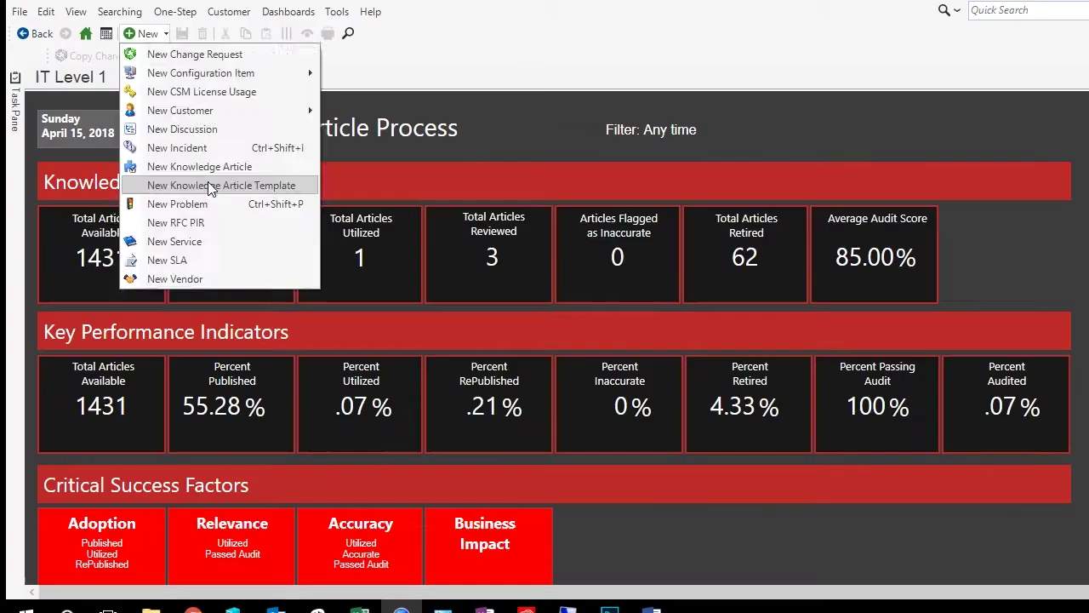
click(189, 276)
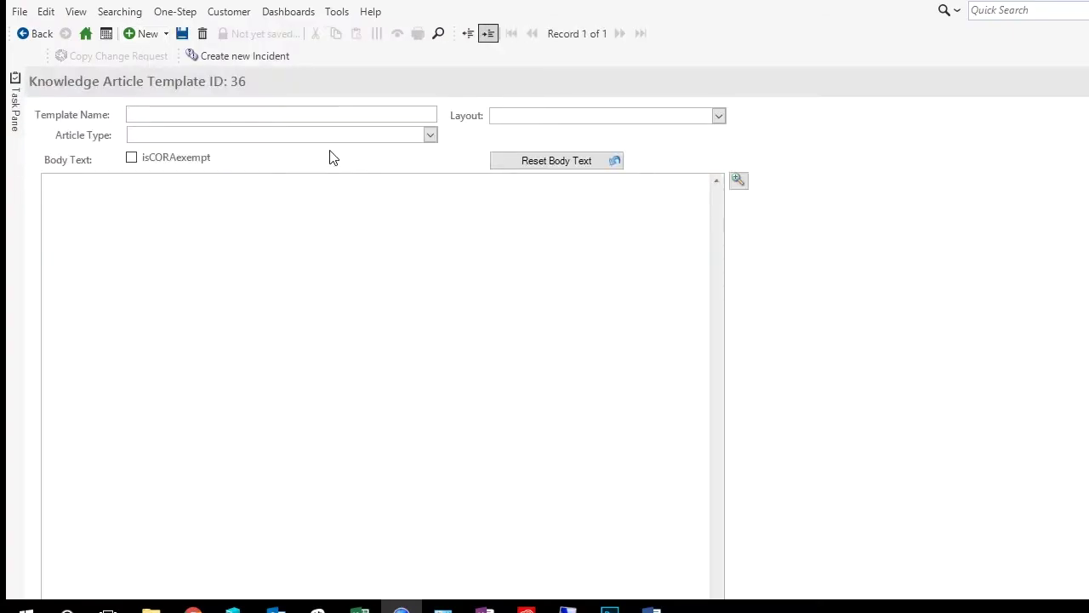
text(Beyond20 FAQ Template)
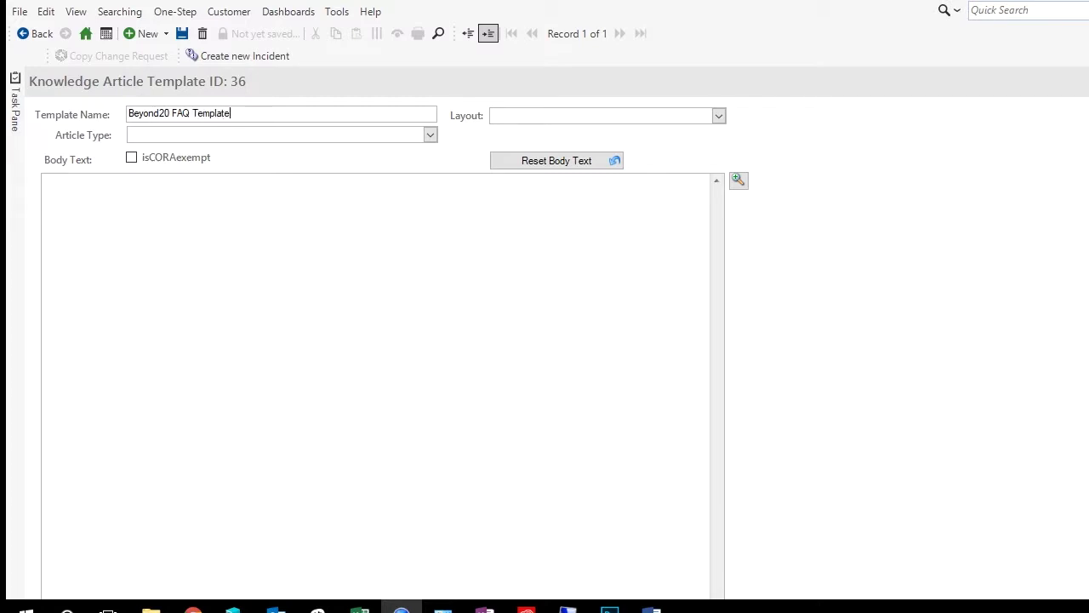
Load the preset layout "Beyond20 Basic Layout - 3 rows, 1 column" into the template with article type FAQ
click(720, 116)
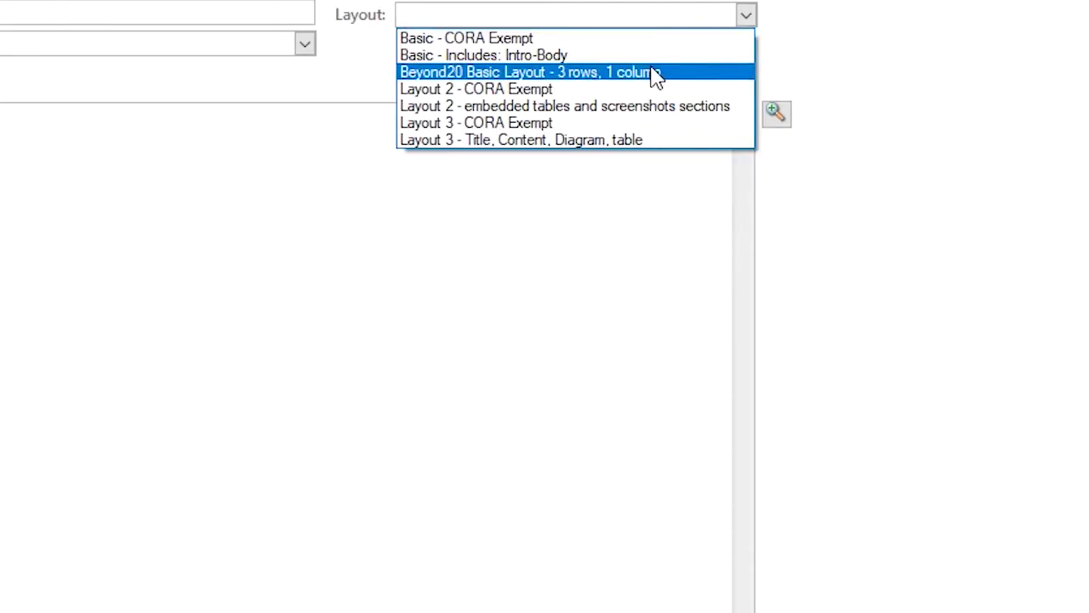
click(656, 73)
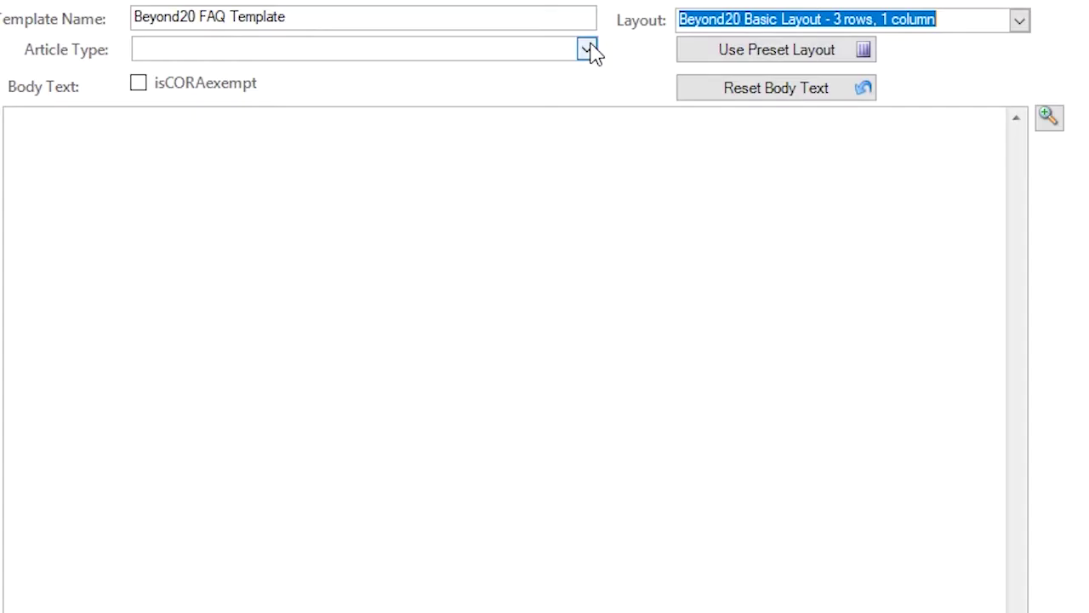
click(587, 49)
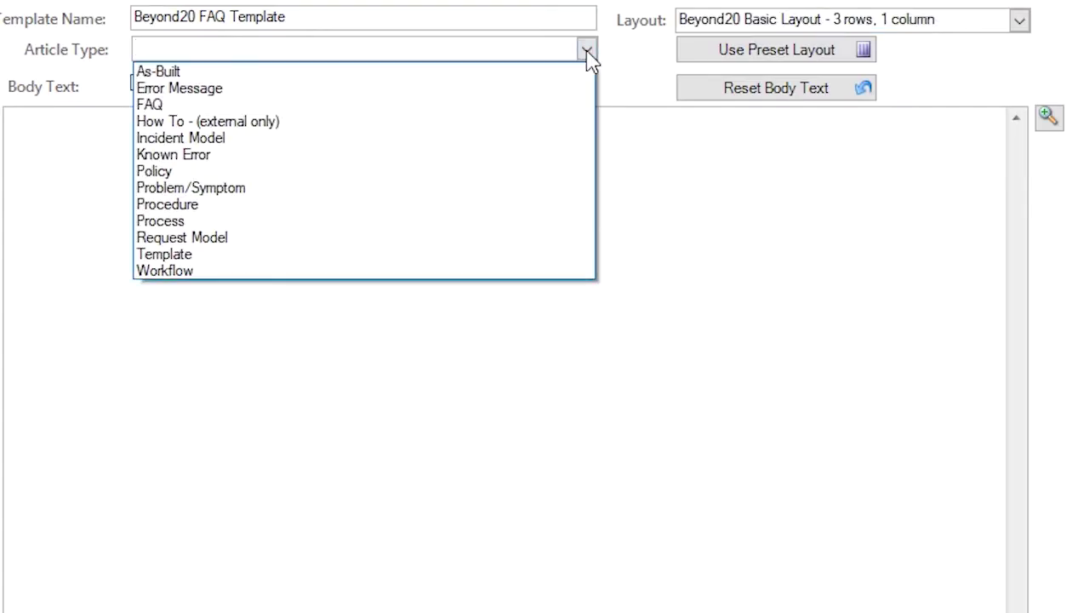
click(301, 105)
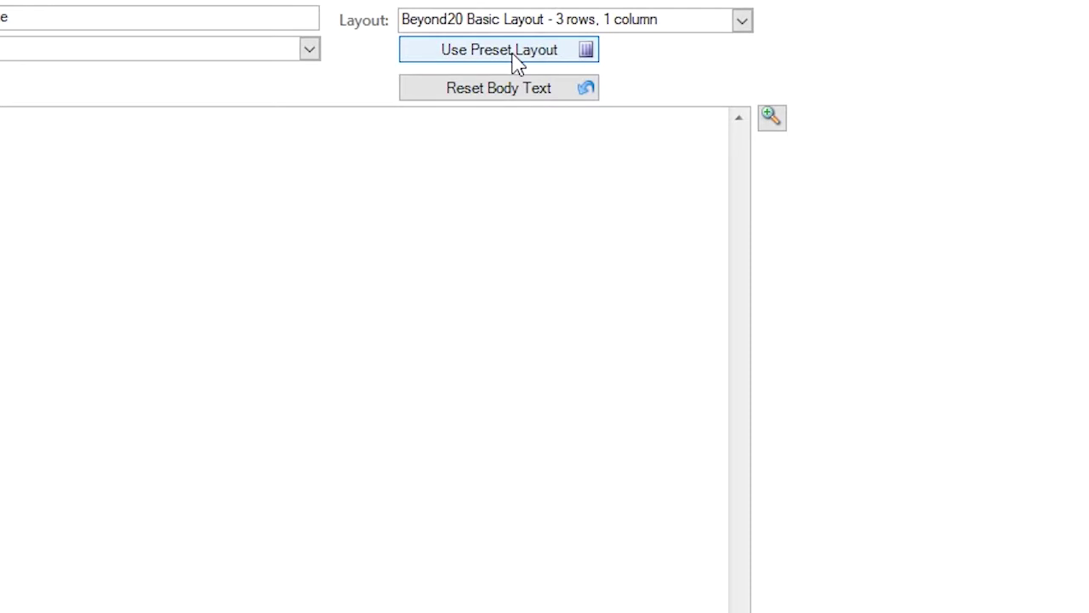
click(502, 51)
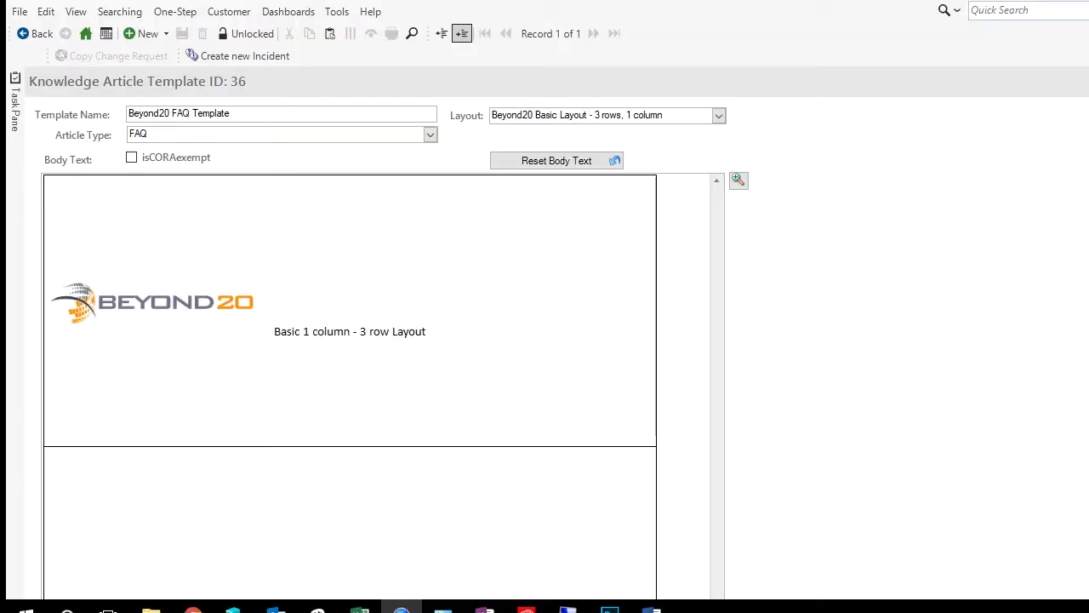
Open the template's body text in the enlarged editor and replace the heading beneath the logo with "Beyond20 FAQ Template"
click(738, 179)
drag(683, 212, 461, 2)
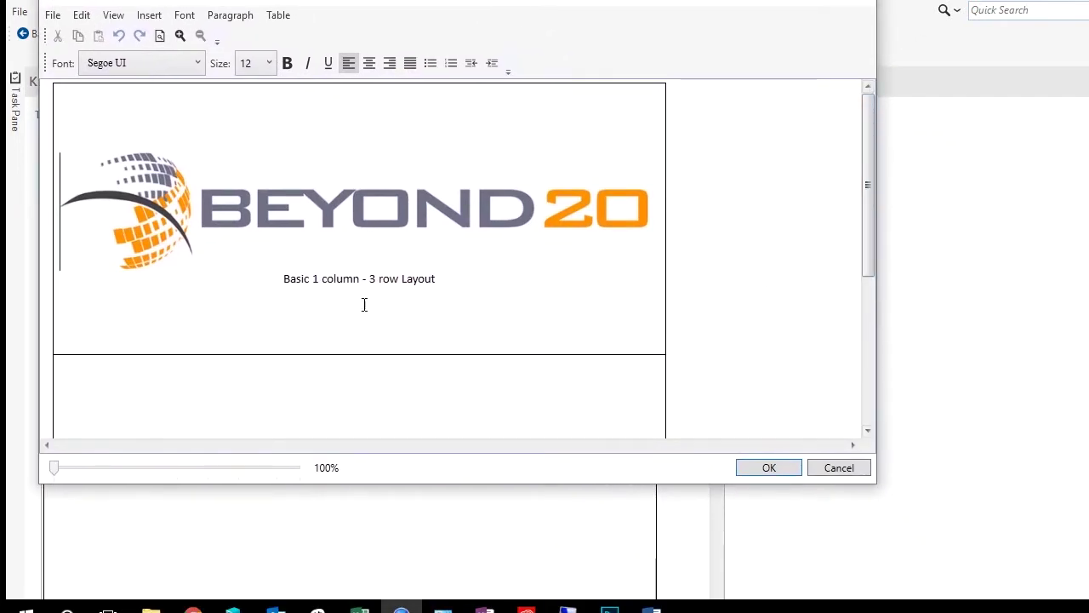
drag(414, 2, 680, 11)
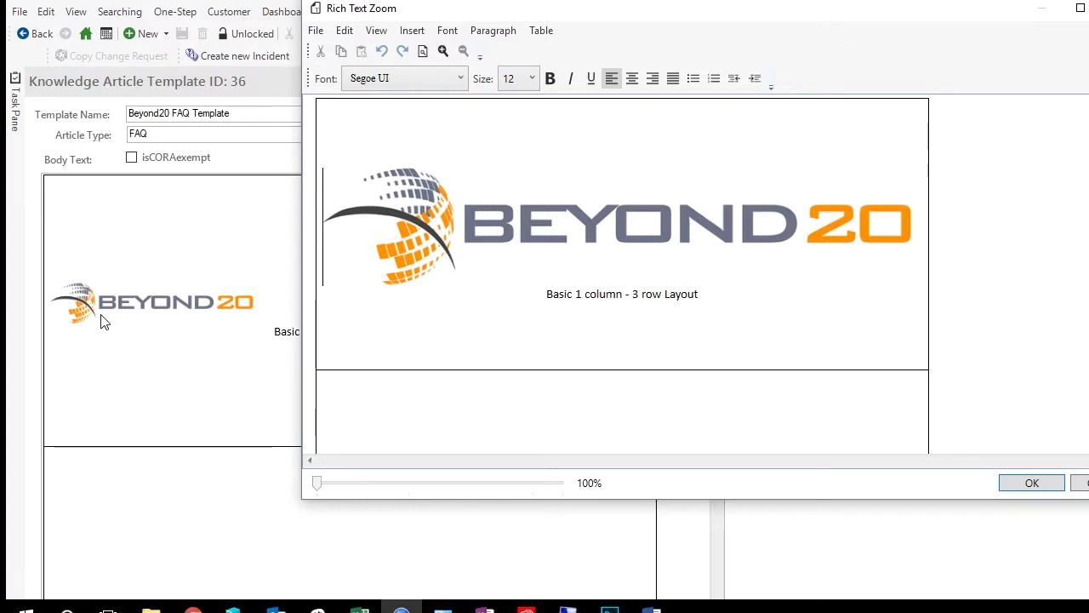
drag(983, 21, 767, 2)
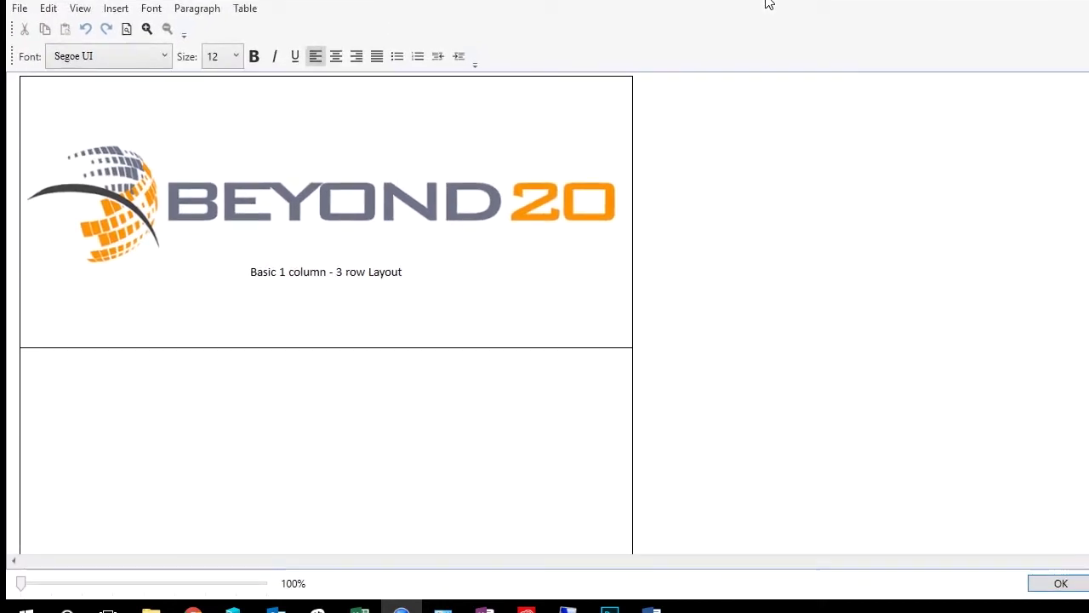
click(414, 281)
click(408, 275)
drag(404, 272, 252, 279)
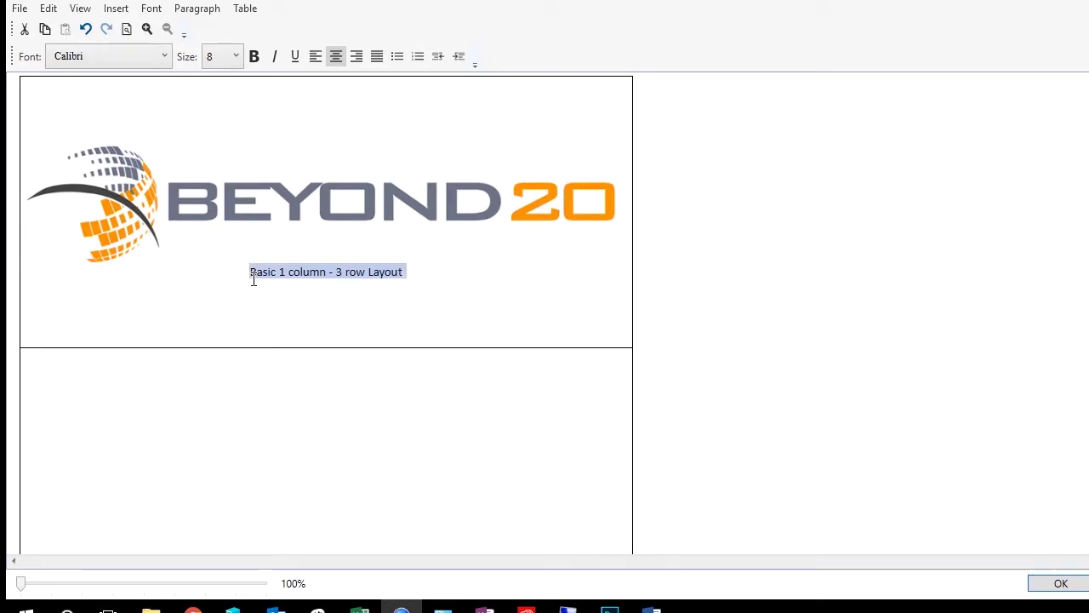
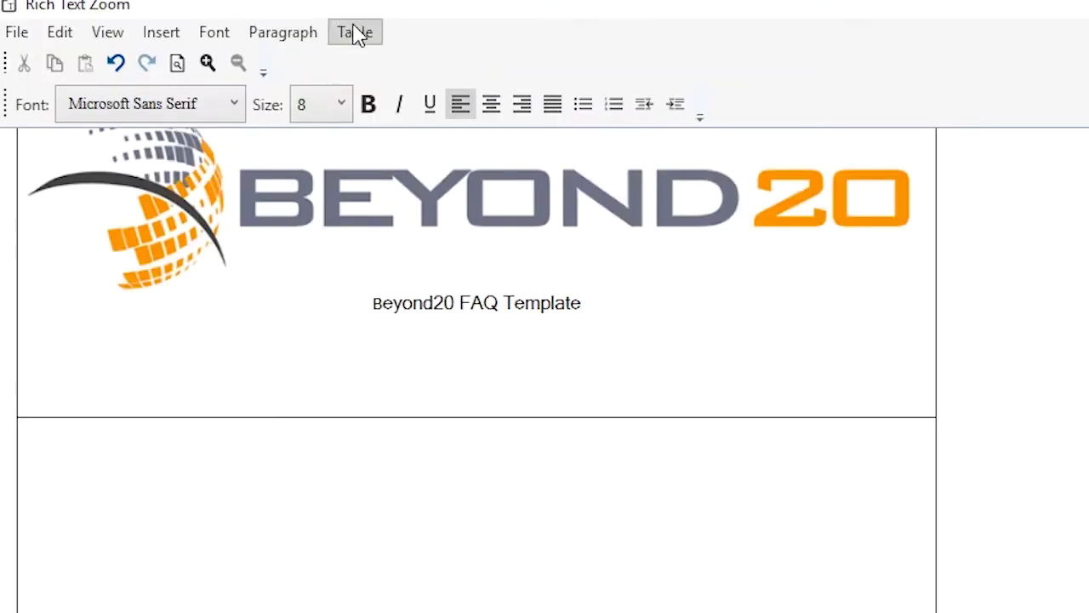
Set the cell alignment of the table's second row to Top left
click(354, 32)
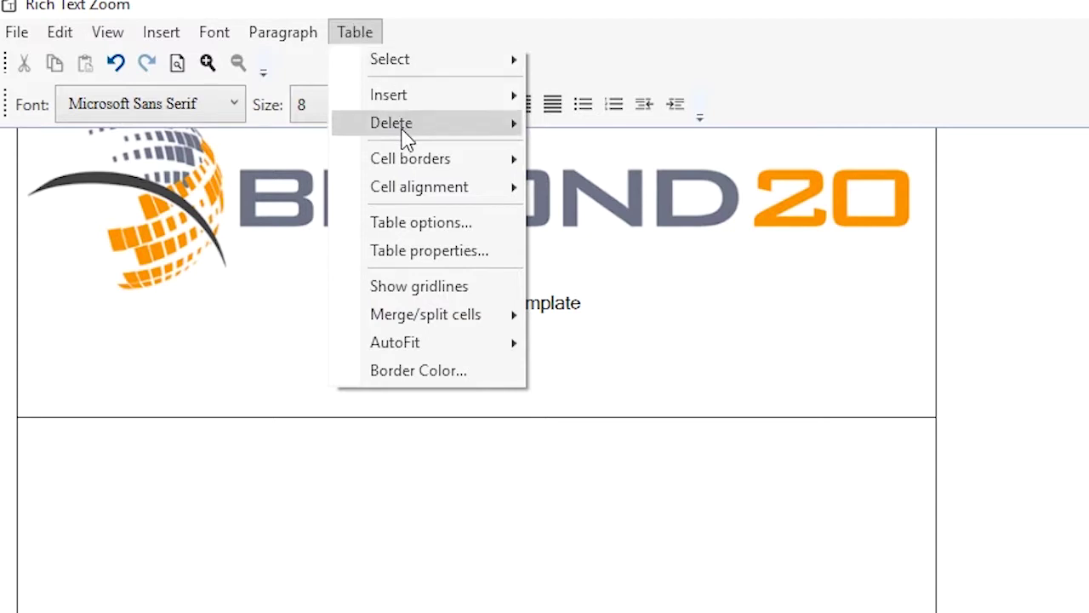
mouse_move(418, 194)
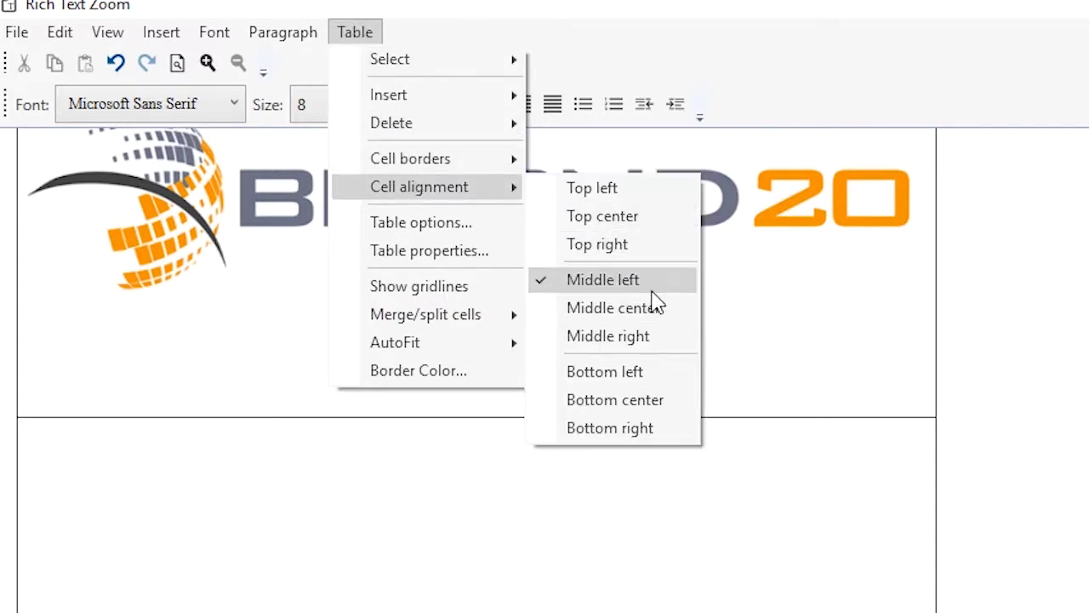
click(641, 191)
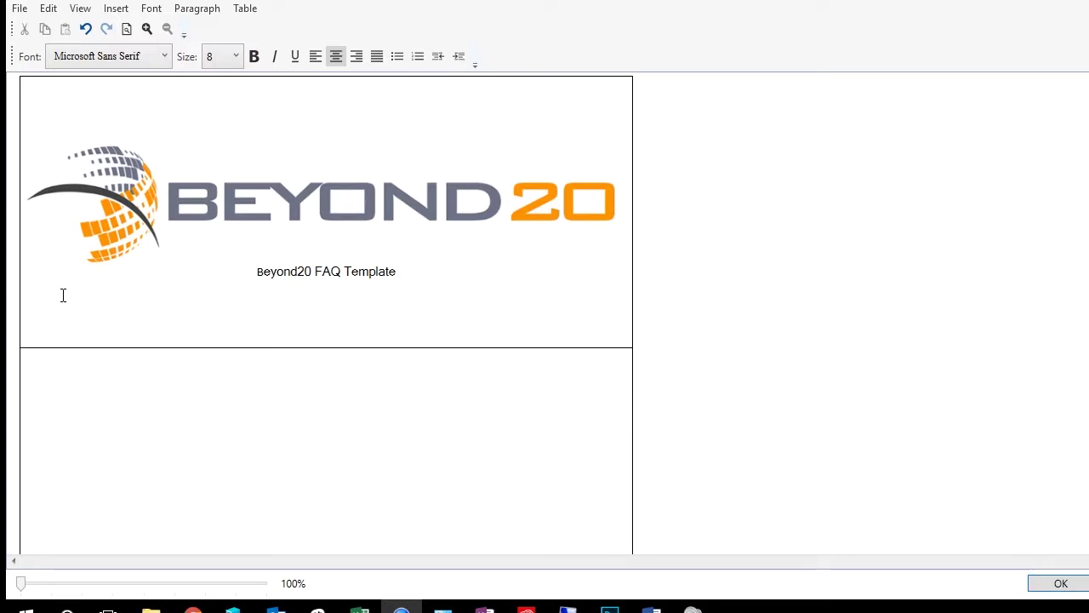
Format the heading "Beyond20 FAQ Template" in bold at size 22
click(62, 119)
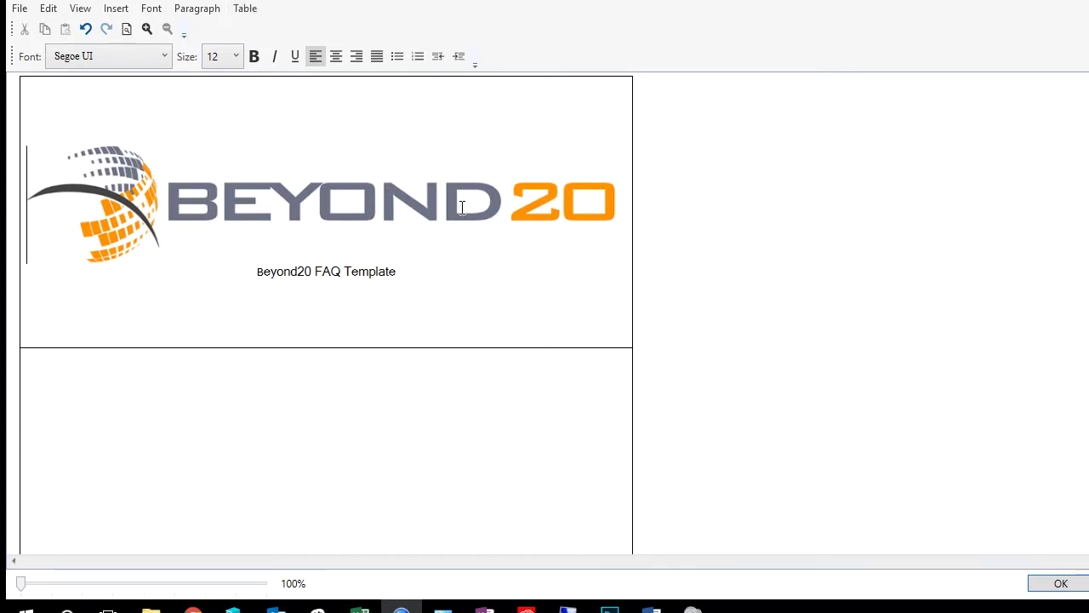
drag(406, 272, 248, 270)
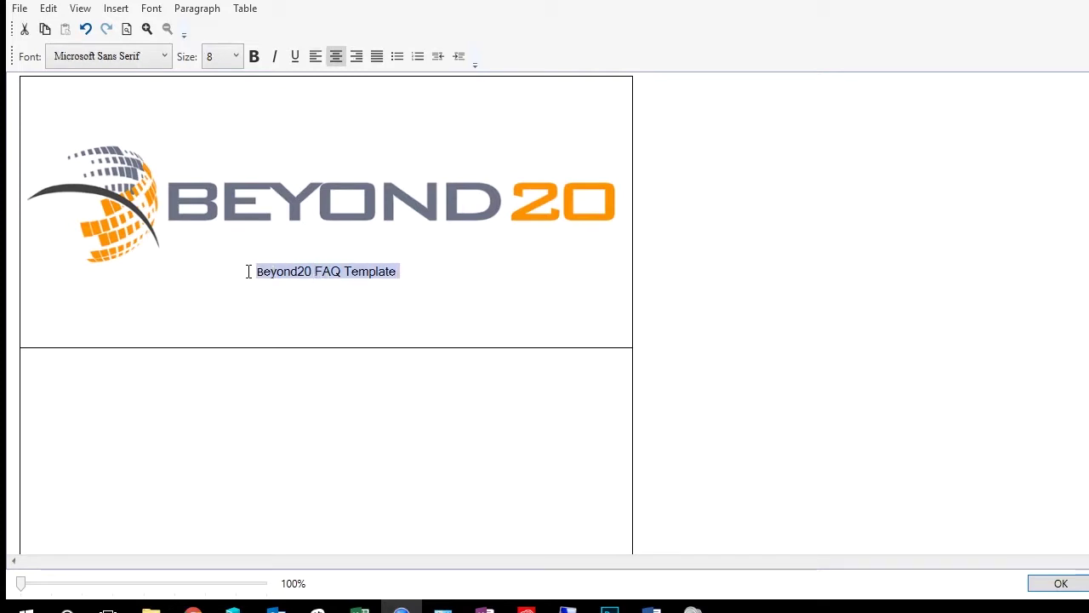
click(236, 58)
click(213, 215)
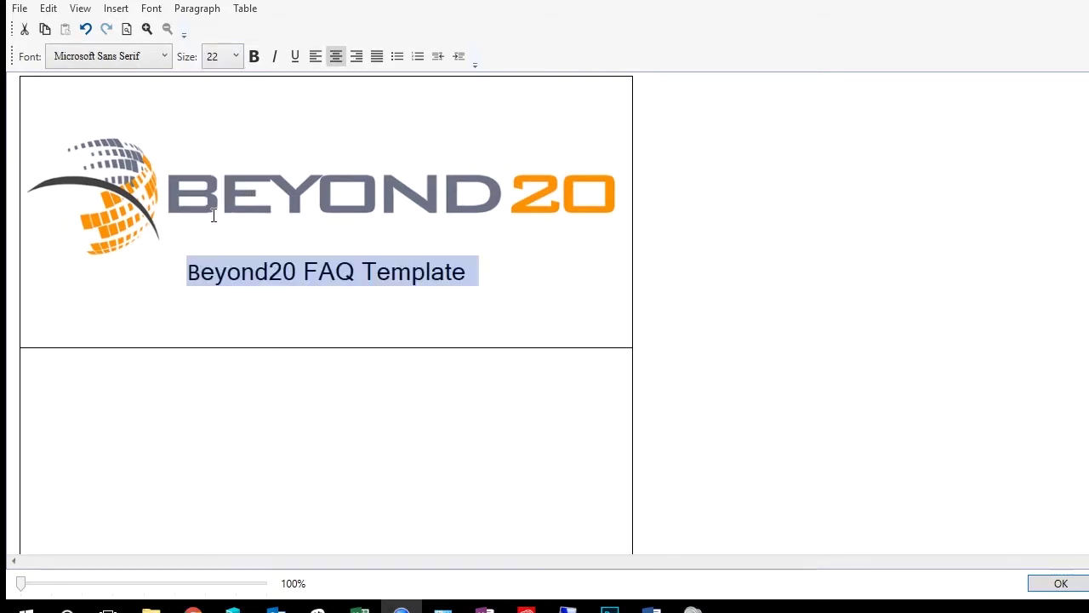
click(258, 56)
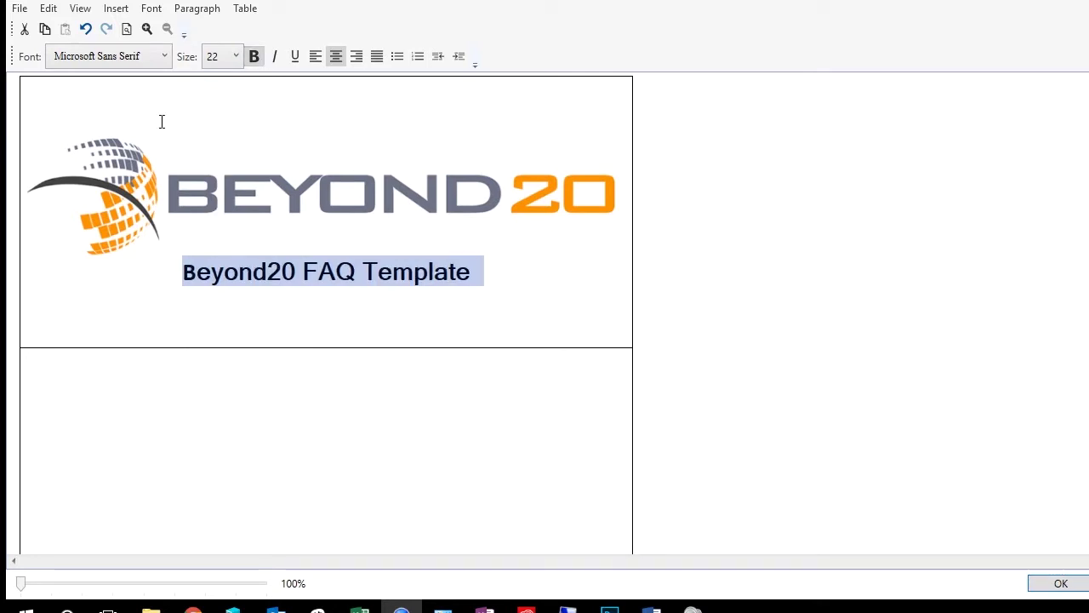
Set the borders of the table's first row to None and fill the row with light orange shading
click(102, 279)
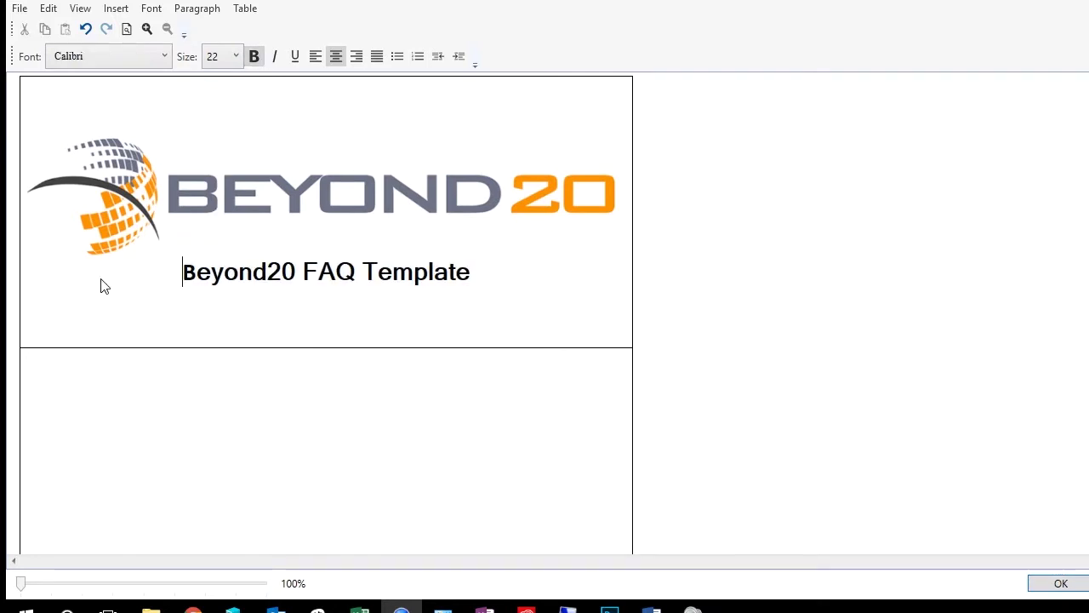
click(251, 12)
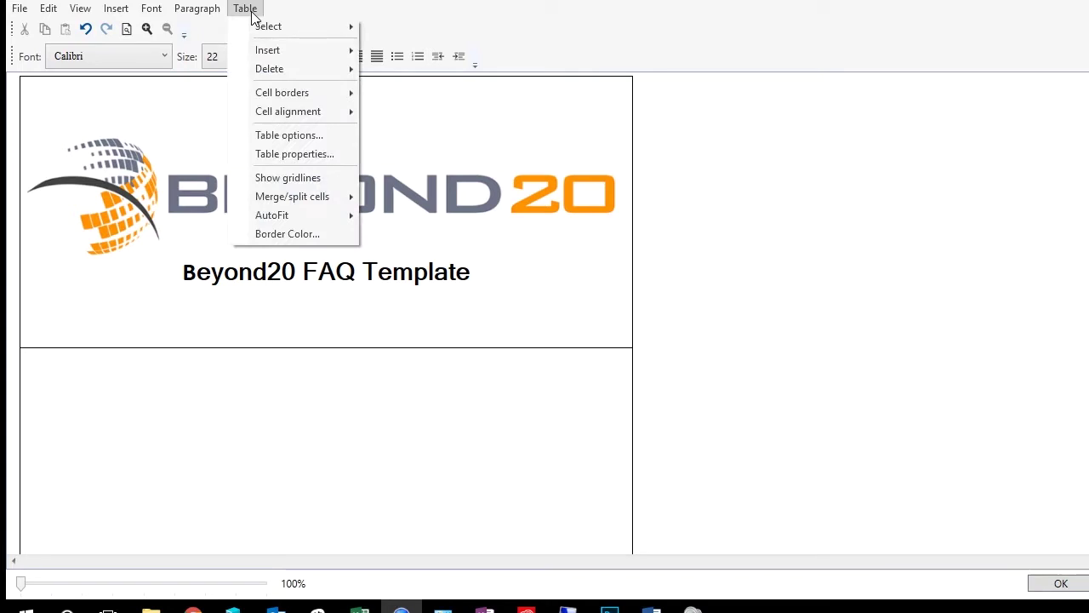
click(290, 153)
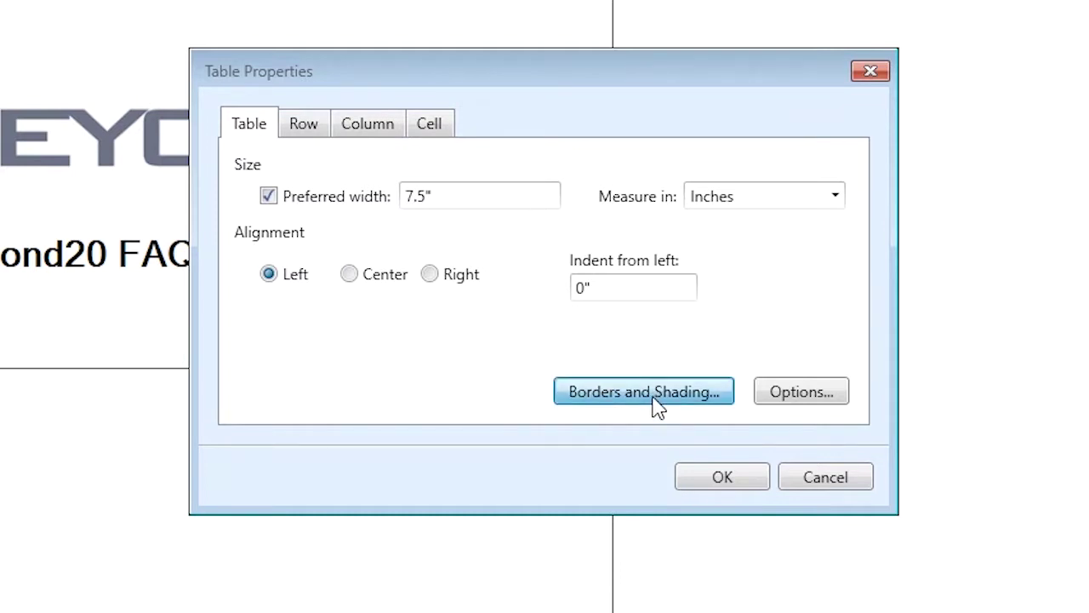
click(649, 402)
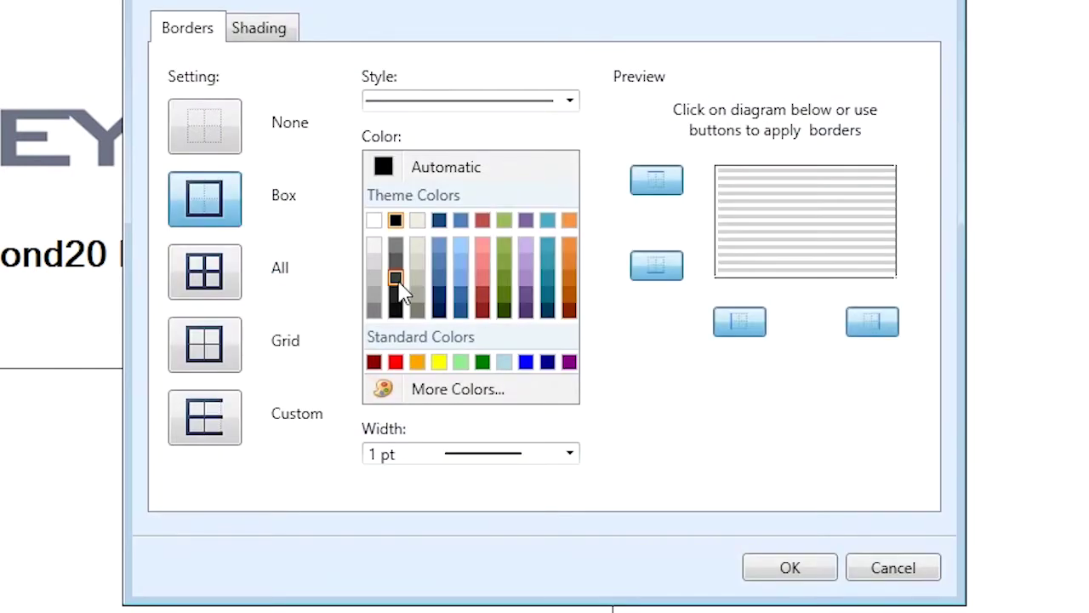
click(245, 128)
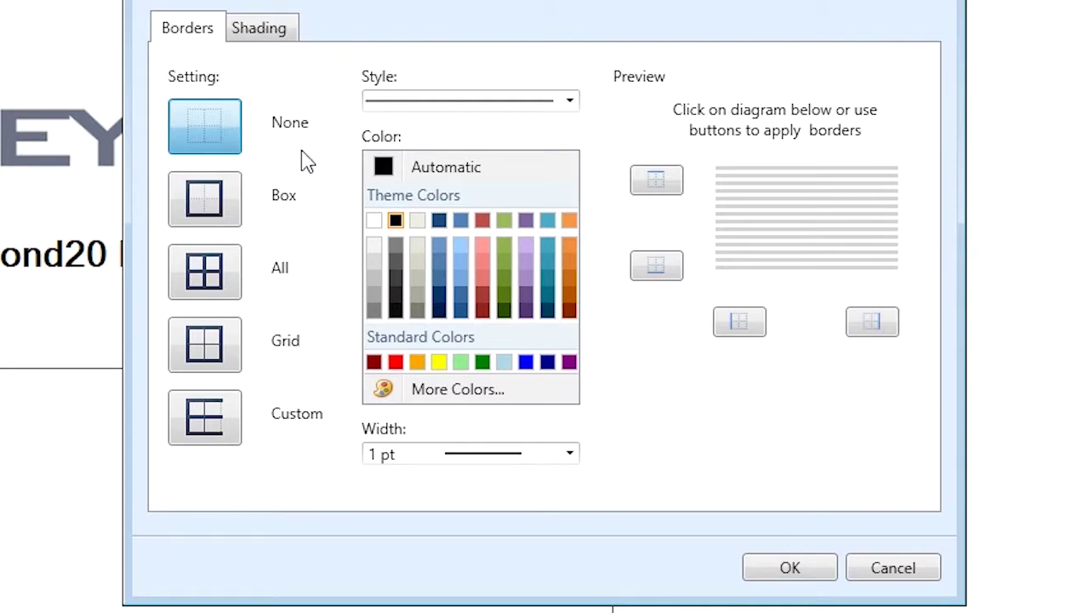
click(280, 34)
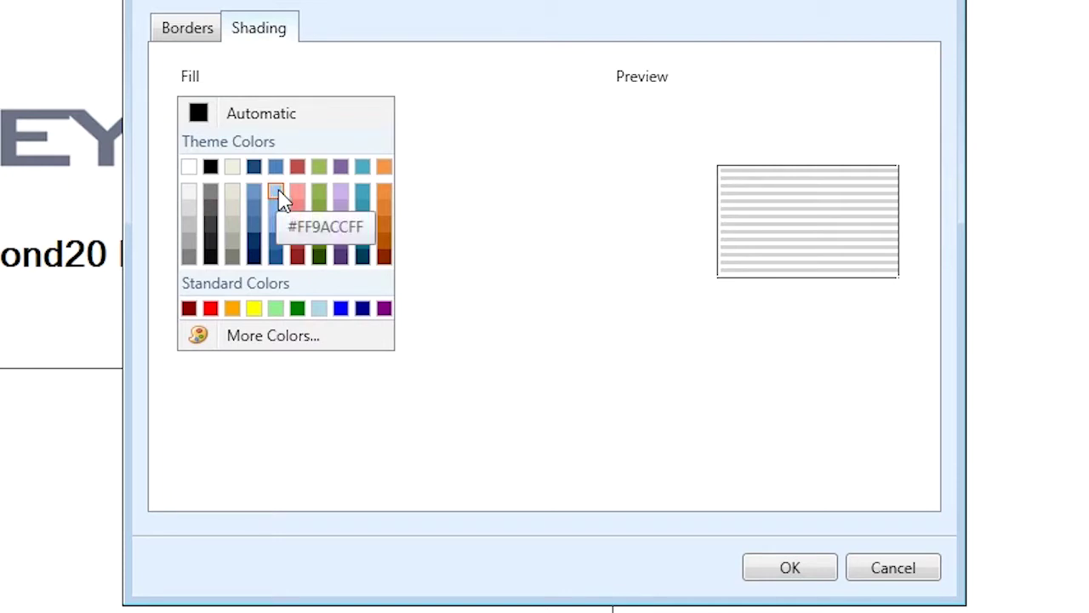
click(385, 194)
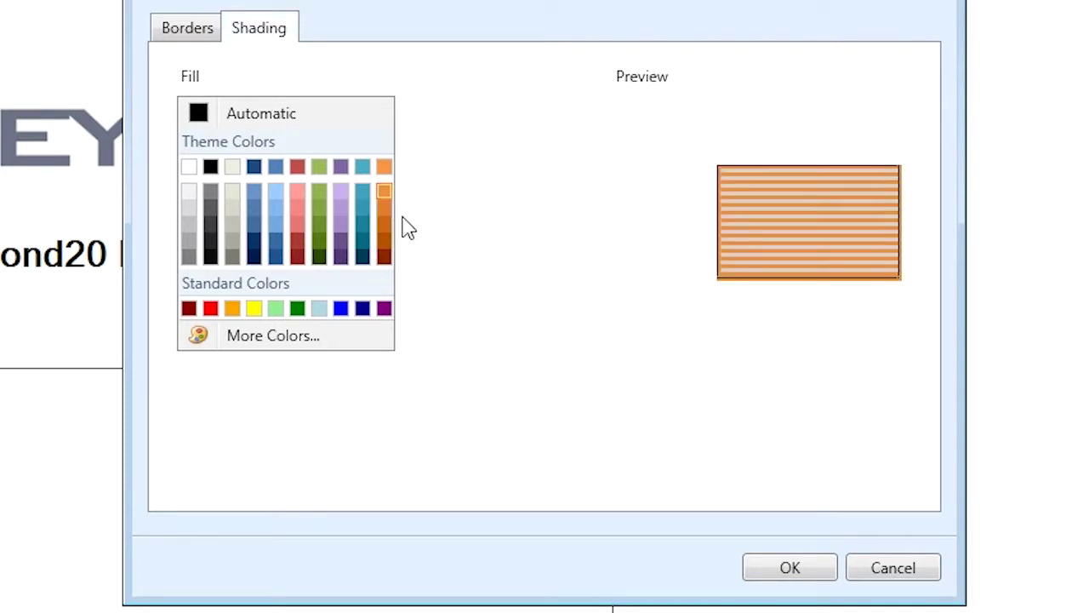
click(805, 567)
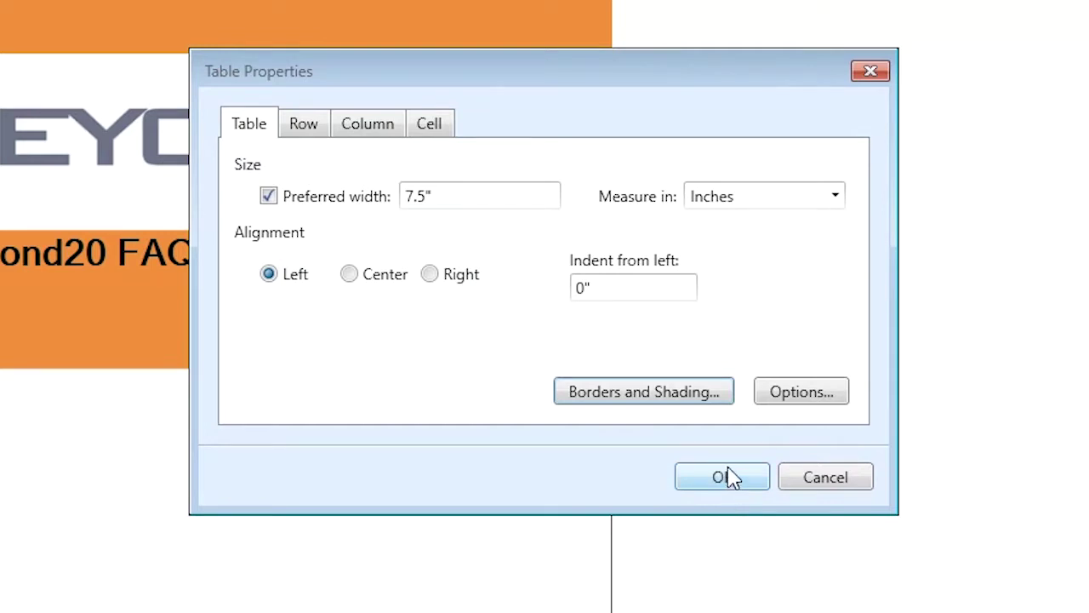
Set a custom orange border color (R 242, G 143, B 36) for the table's first row and apply the table properties
click(651, 397)
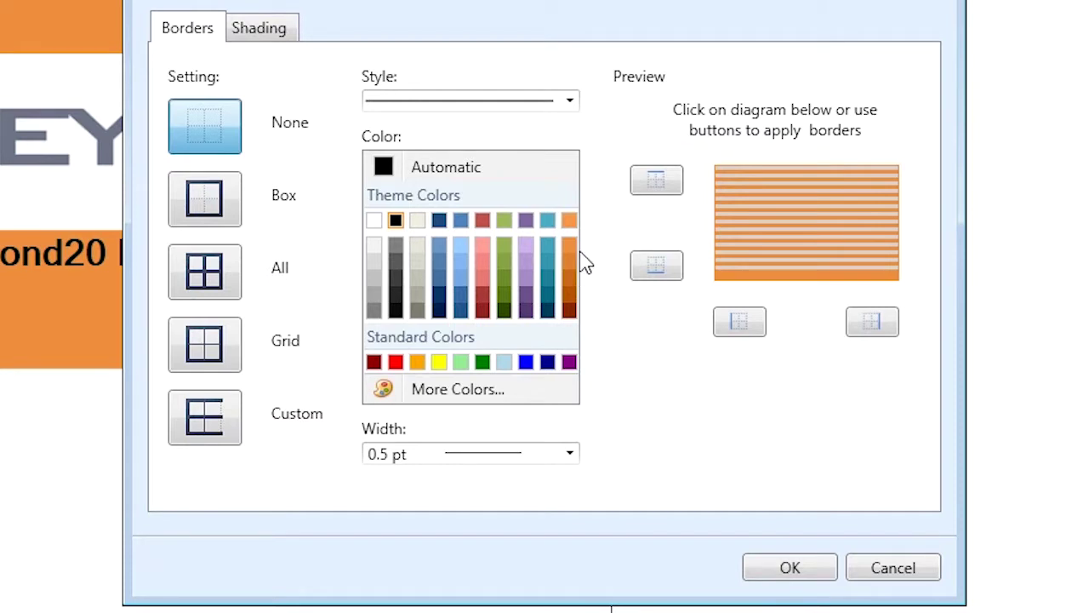
click(418, 393)
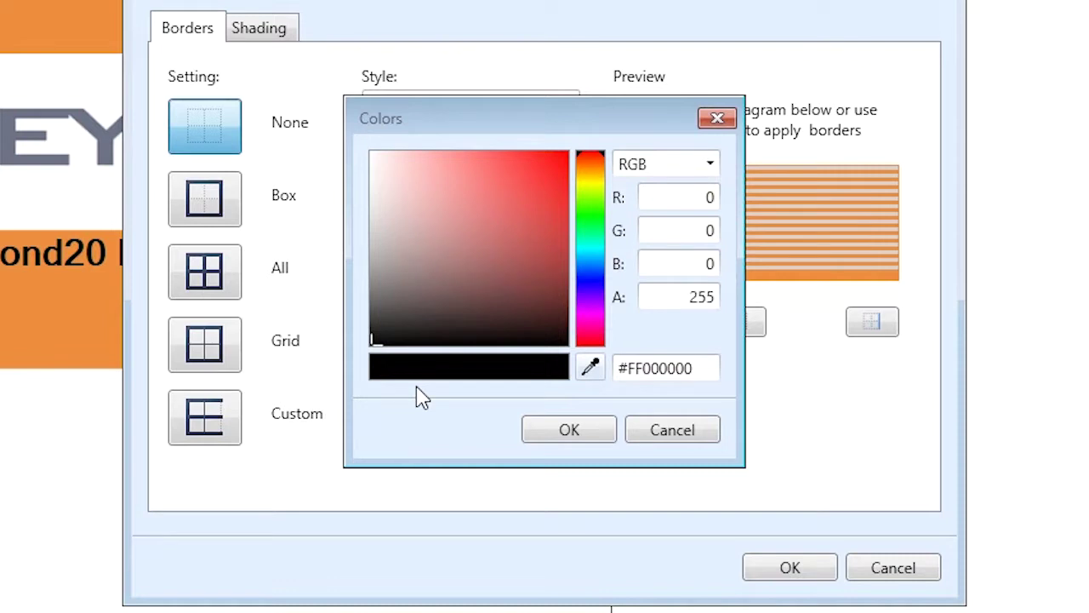
click(593, 169)
click(540, 161)
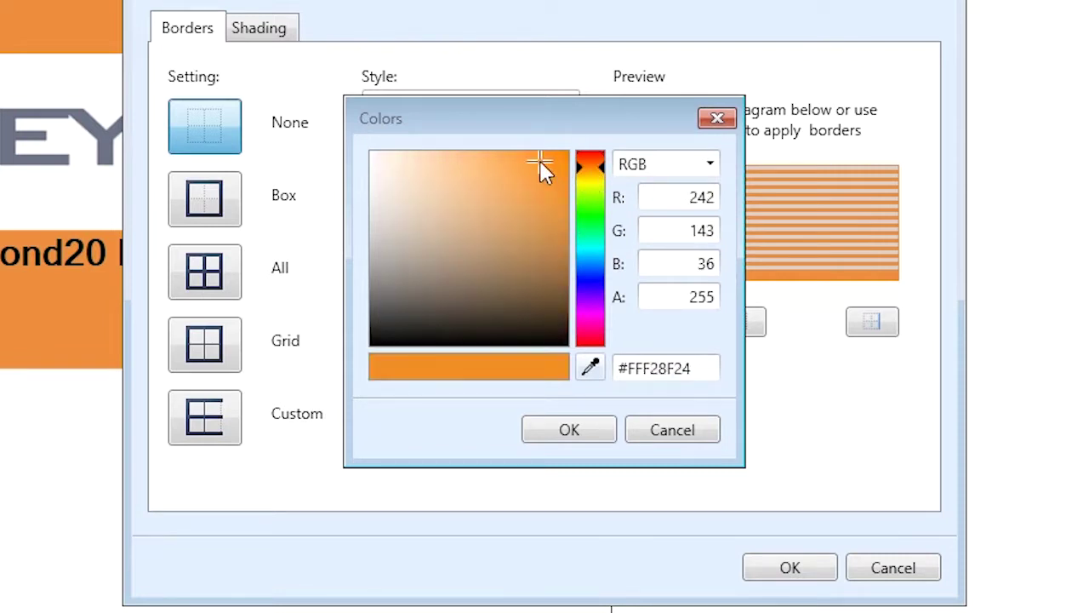
click(574, 432)
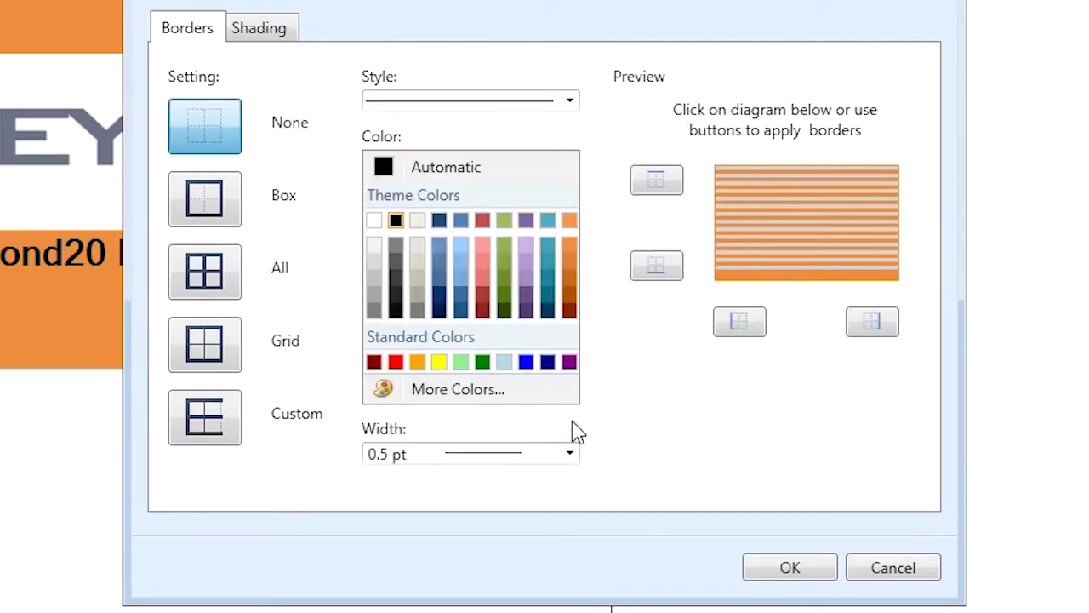
click(800, 570)
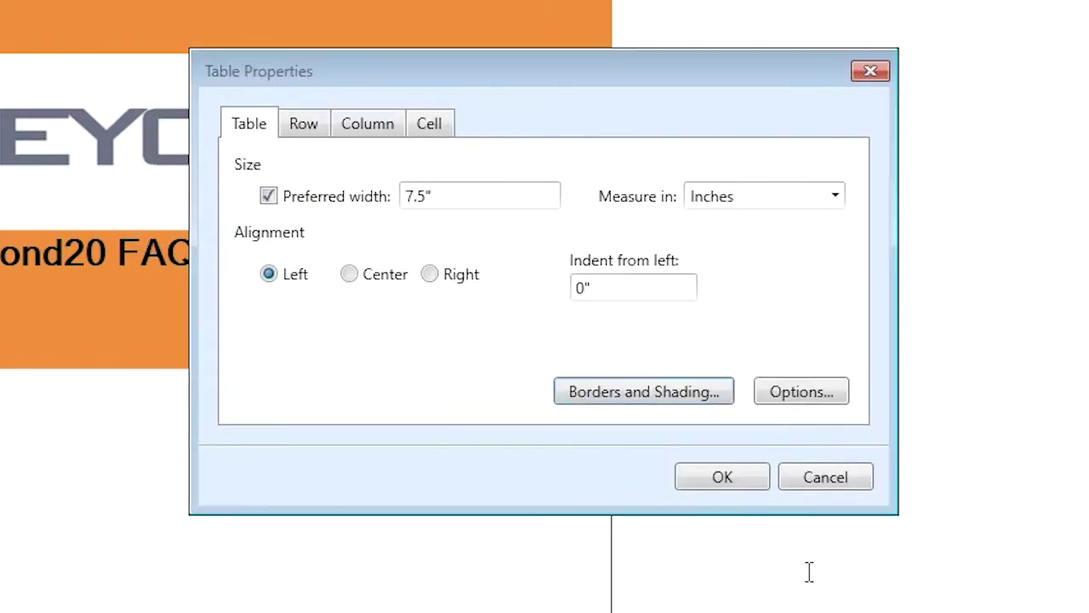
click(717, 479)
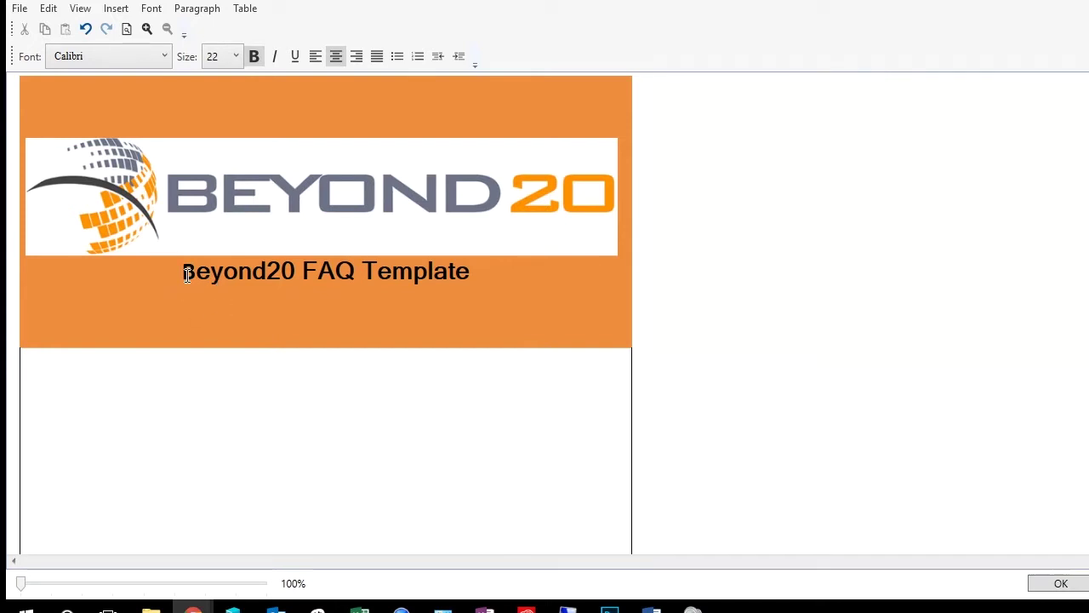
Insert a blank line between the logo and the heading, and add the sample FAQ questions and answers in the table's second row
click(192, 274)
key(Return)
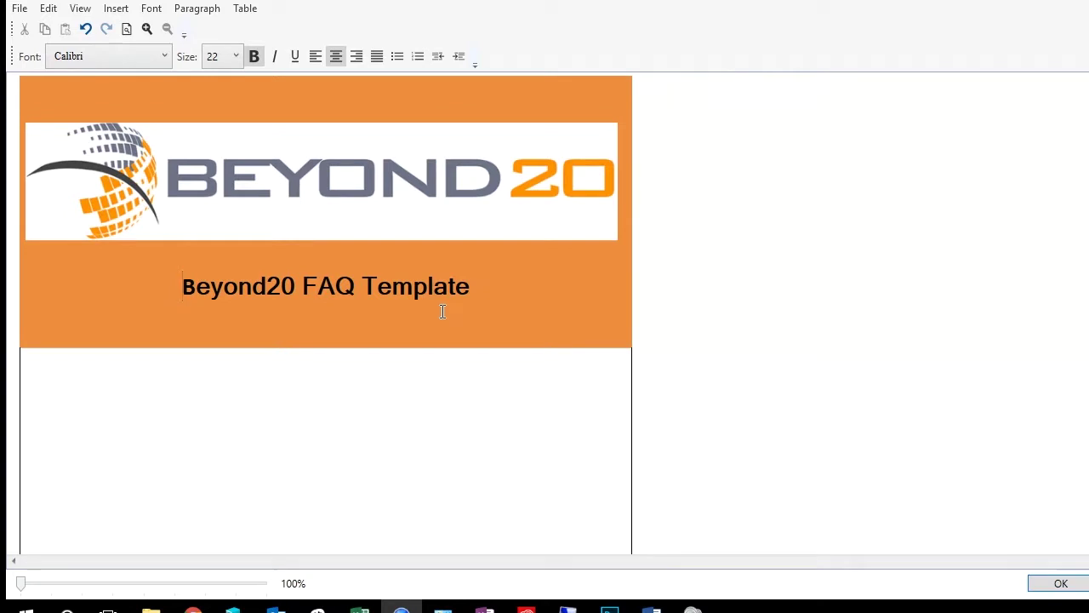
click(326, 398)
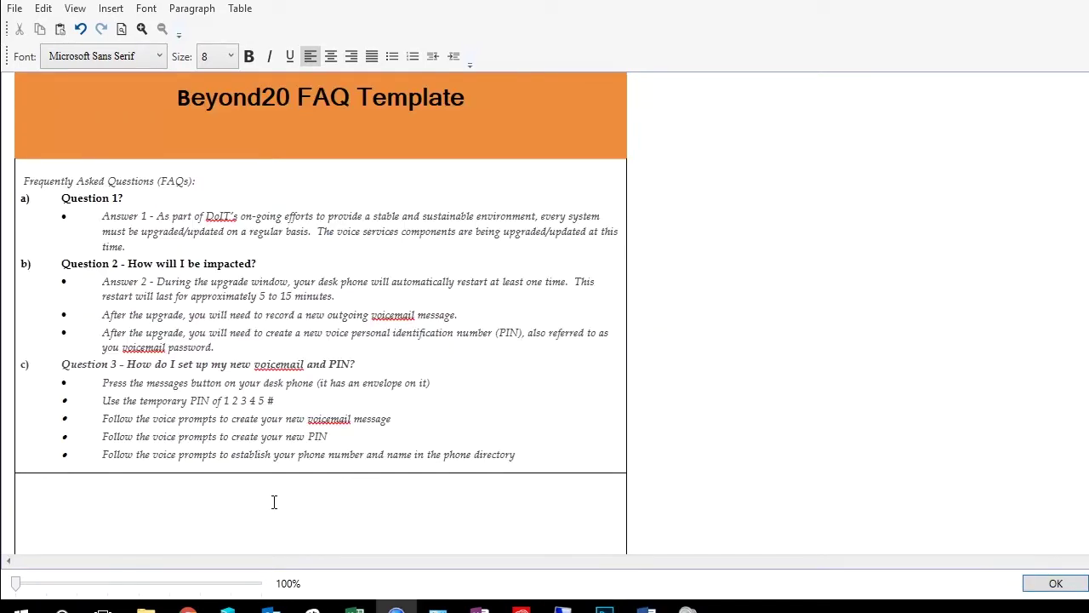
Enter "Beyond20 FAQ Template" in the table's third row and set the text size to 14
click(274, 502)
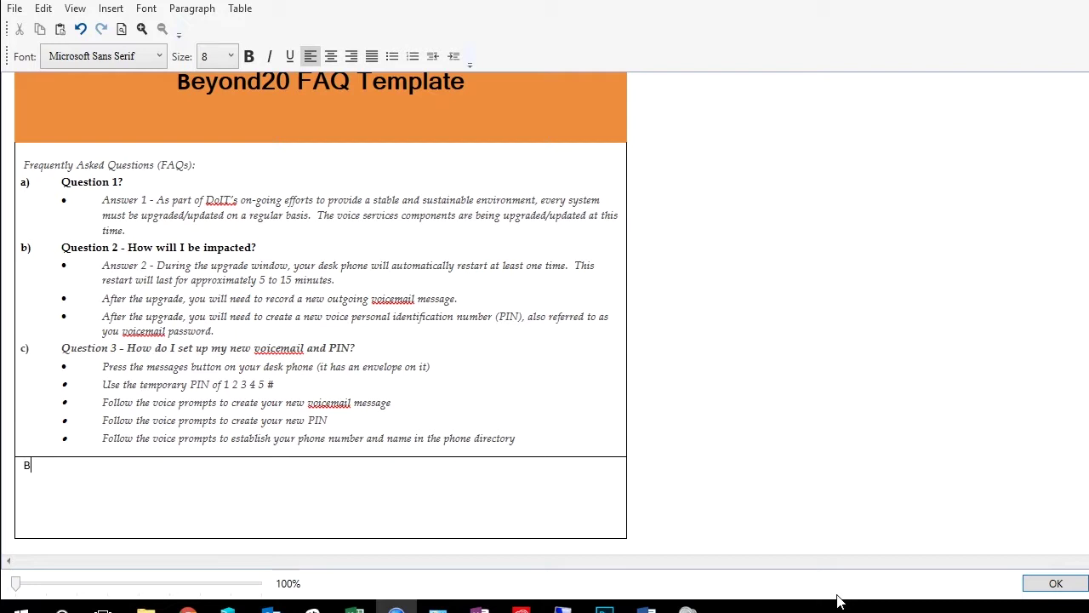
text(nd)
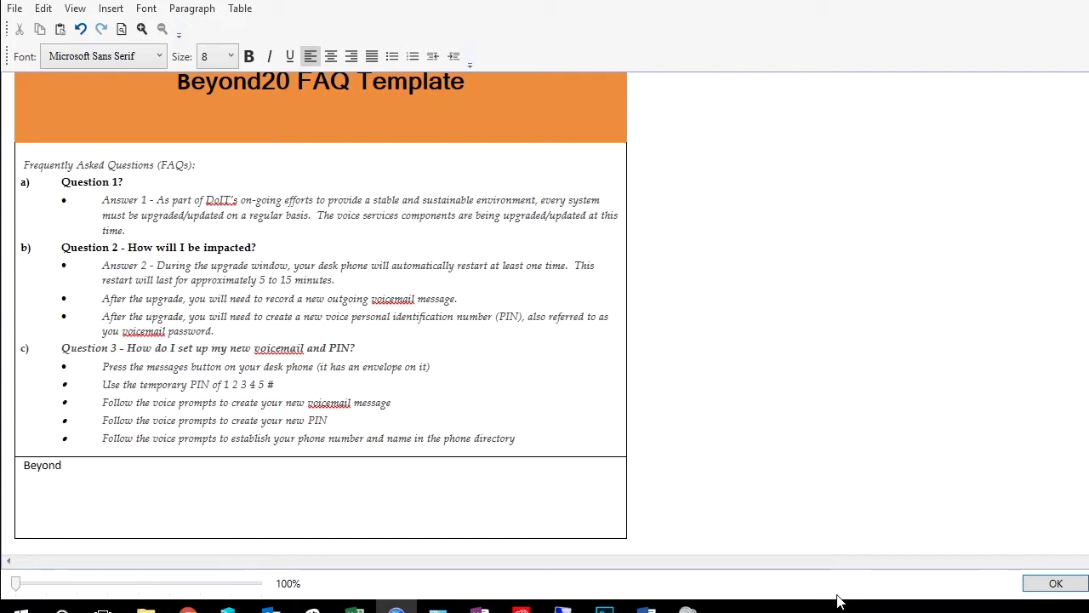
text(20 FAQ Template)
key(Return)
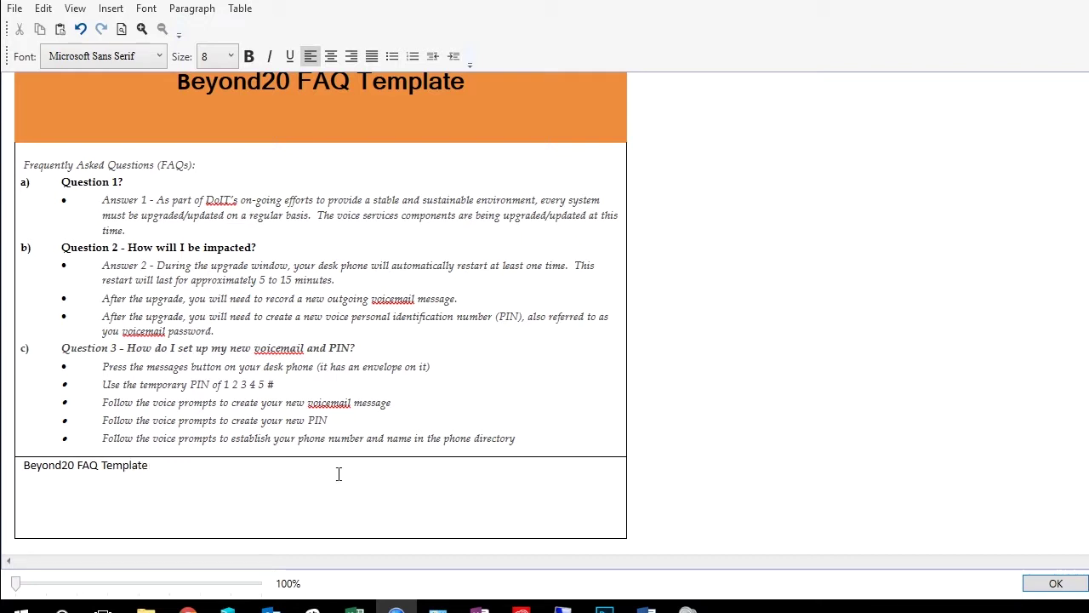
drag(150, 466, 37, 477)
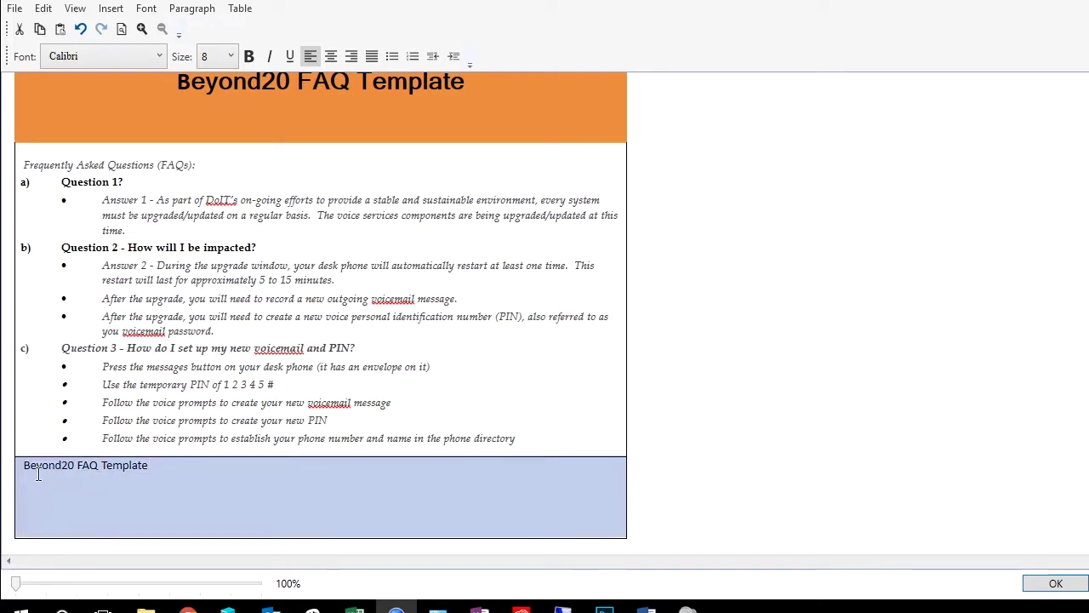
click(215, 56)
click(226, 146)
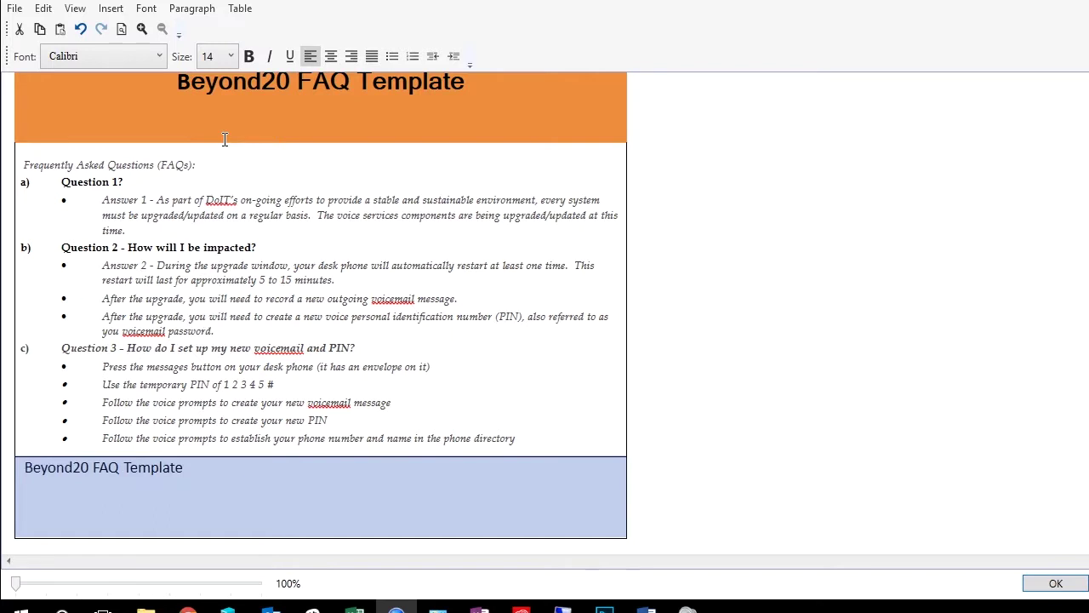
click(380, 499)
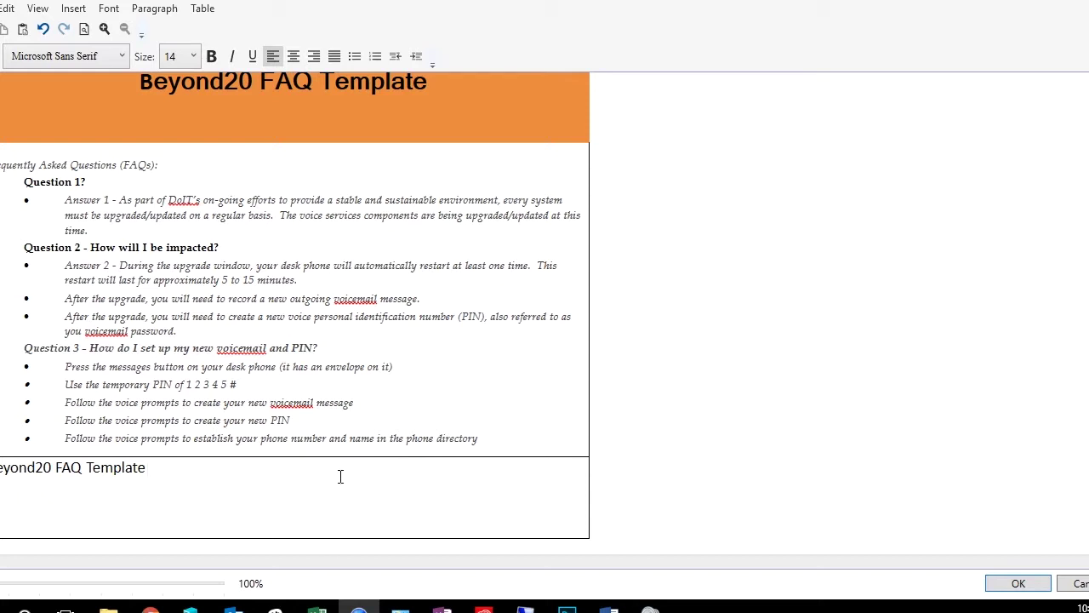
Extend the second row below the FAQ text and shrink the third row by moving their lower borders
drag(341, 457, 339, 501)
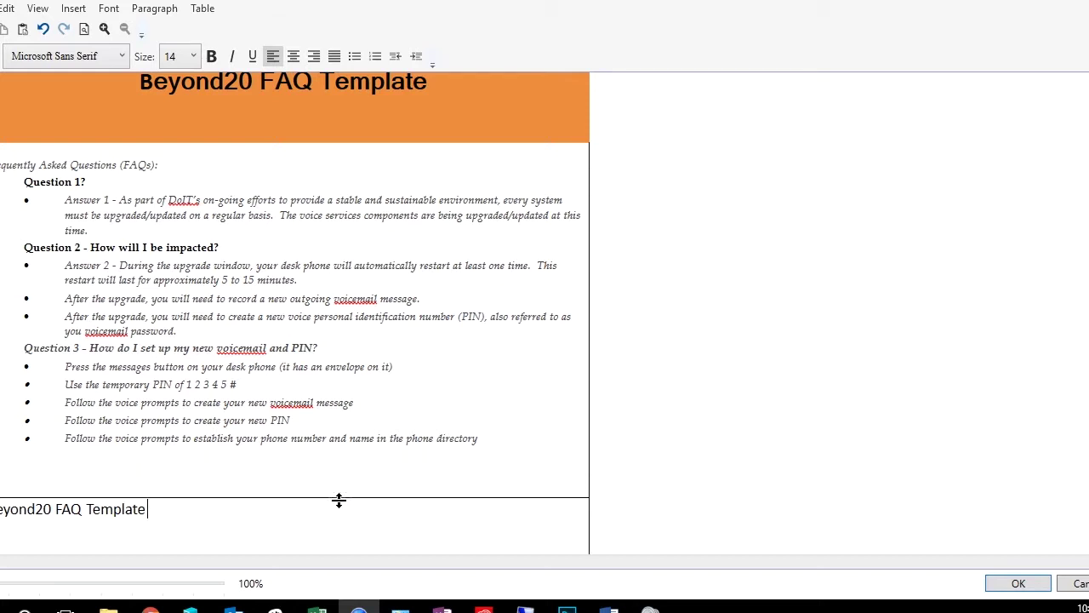
scroll(339, 504, down, 1)
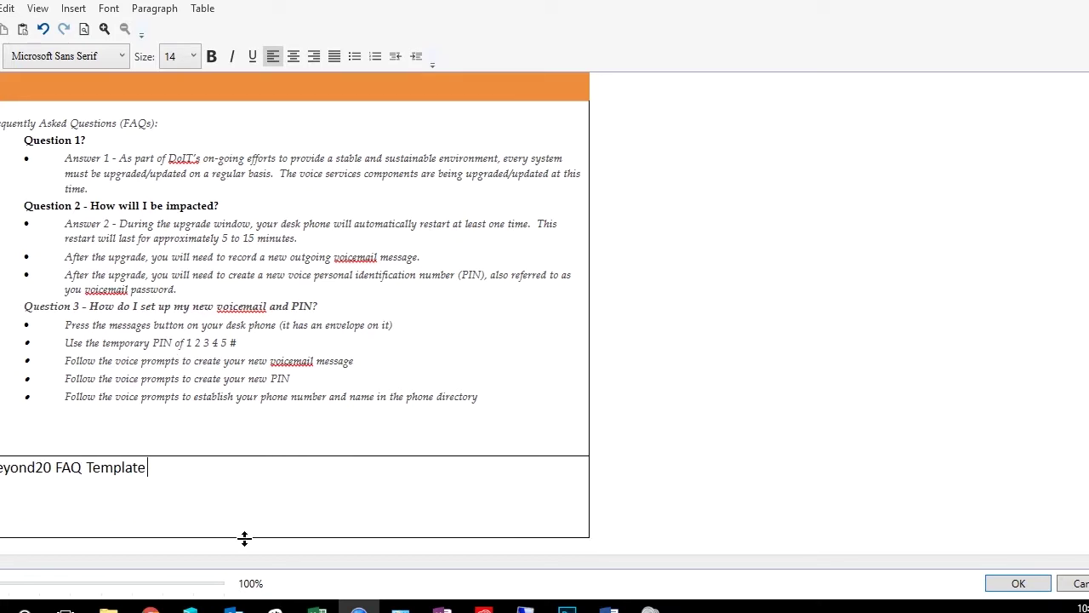
drag(291, 535, 298, 494)
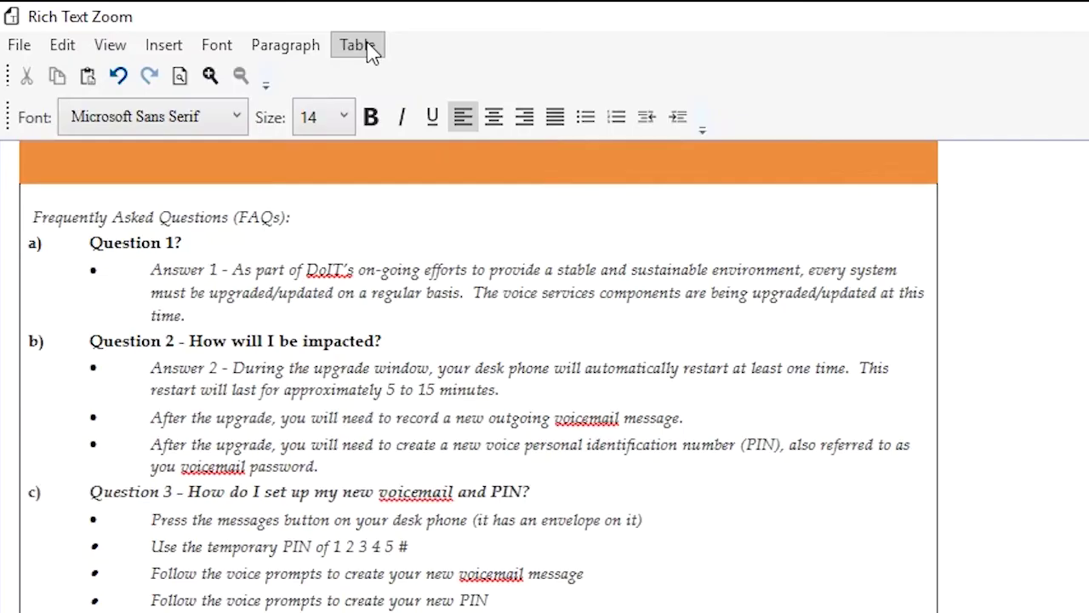
Set the specified height of the table's third row to 0.50" in the table properties
click(247, 8)
mouse_move(297, 110)
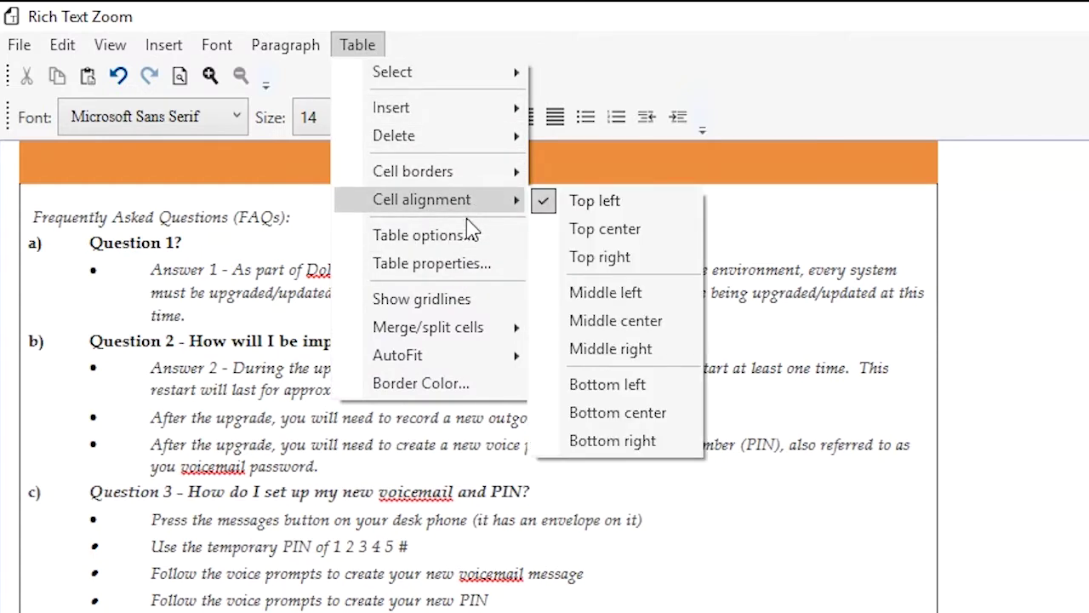
click(458, 265)
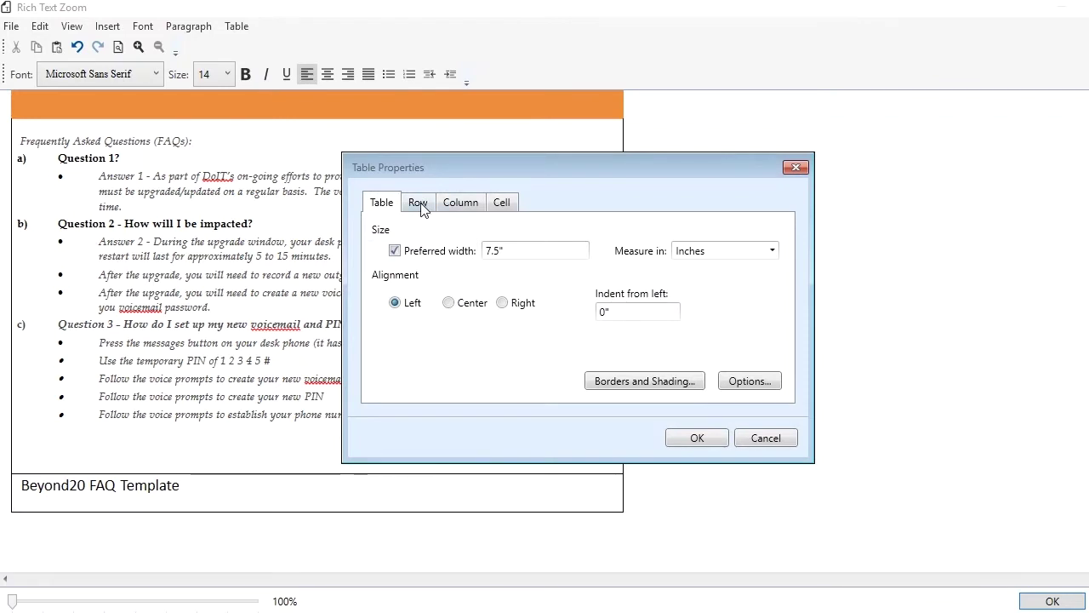
click(420, 202)
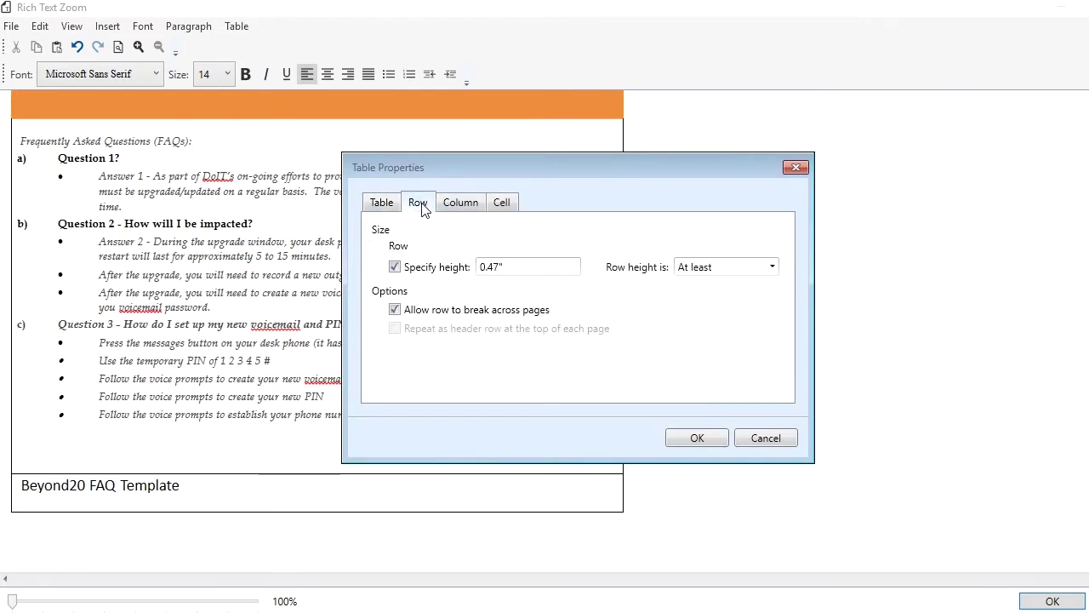
drag(499, 269, 488, 268)
text(5)
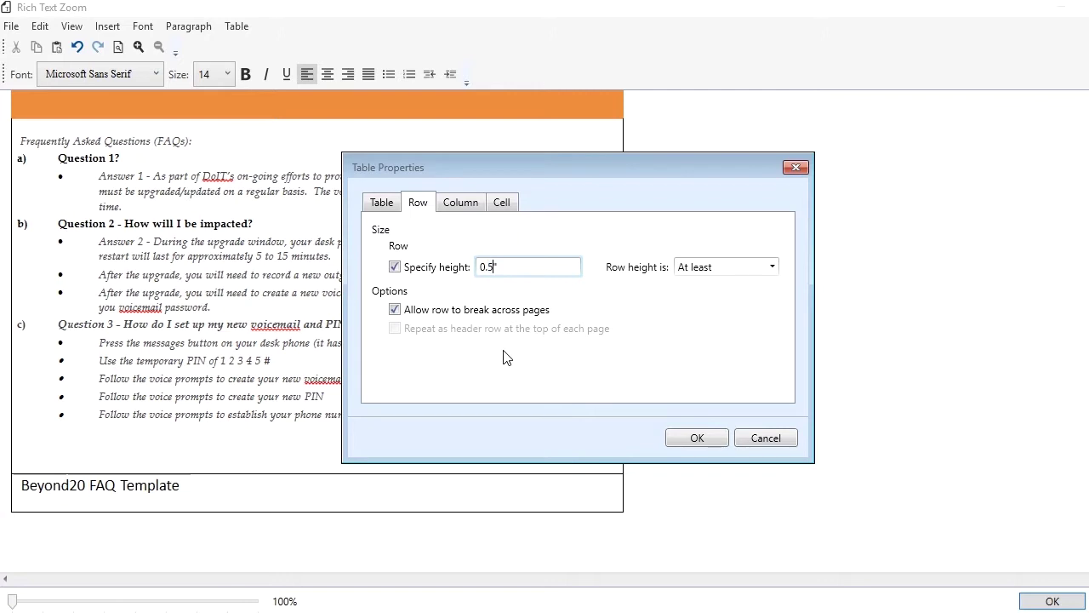
text(0)
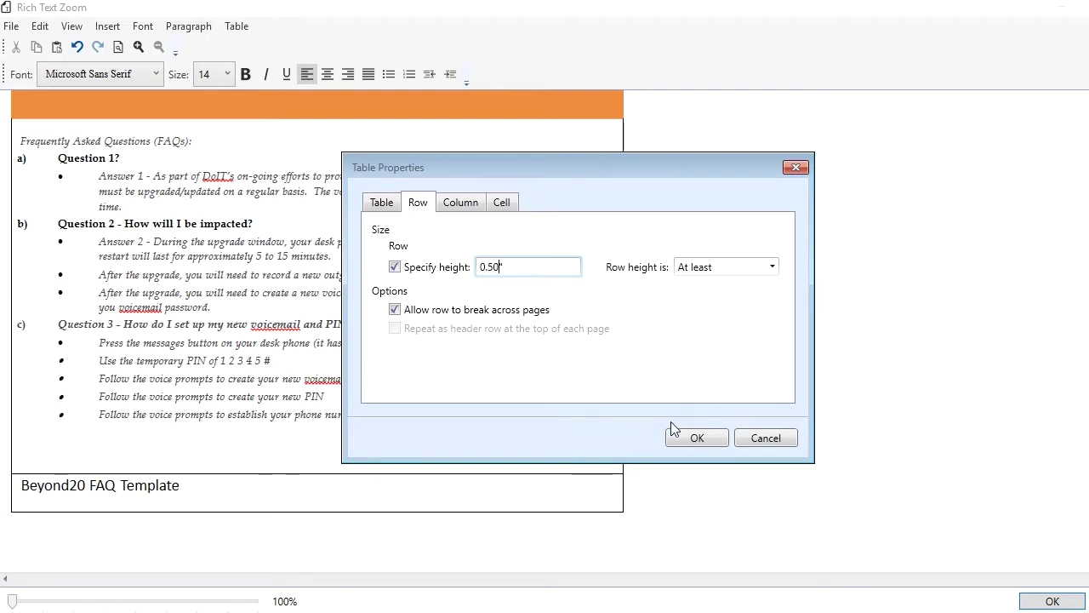
click(697, 437)
click(227, 499)
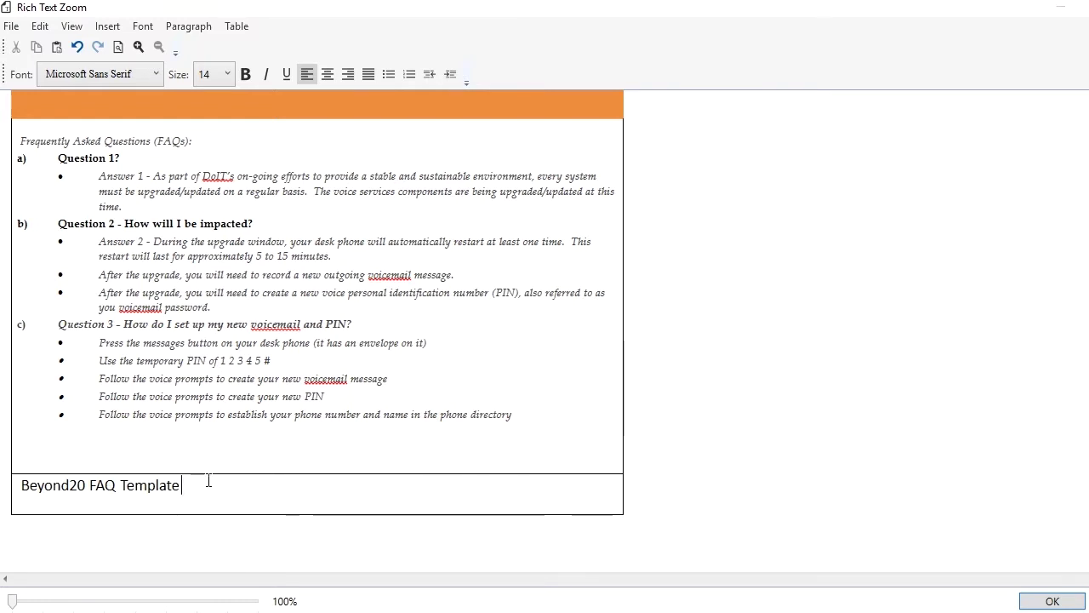
Insert a nested table with 2 columns and 2 rows beneath the FAQ text in the second row
click(114, 440)
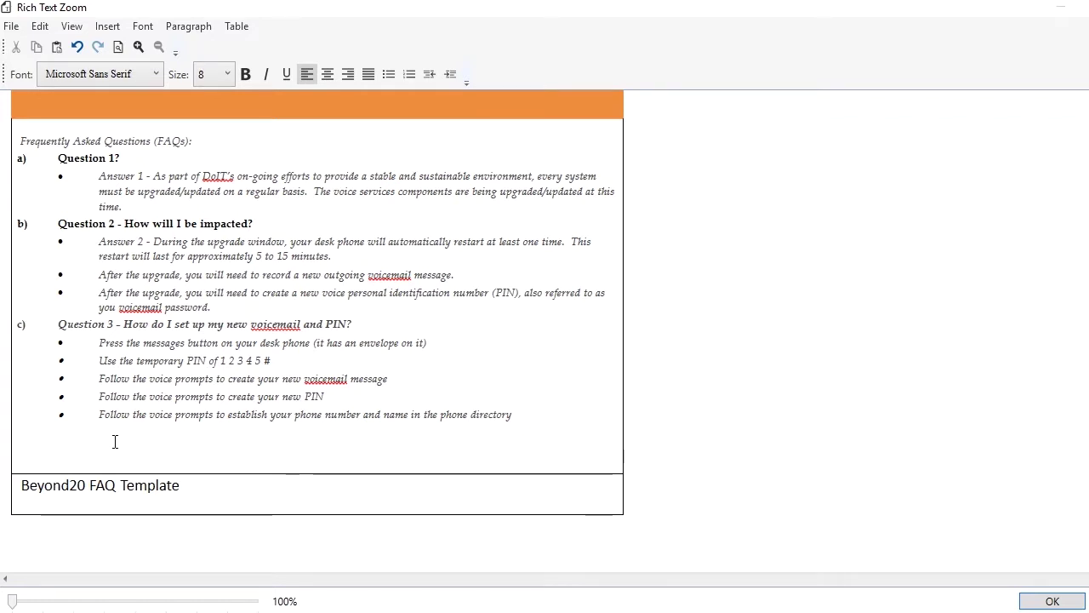
click(109, 25)
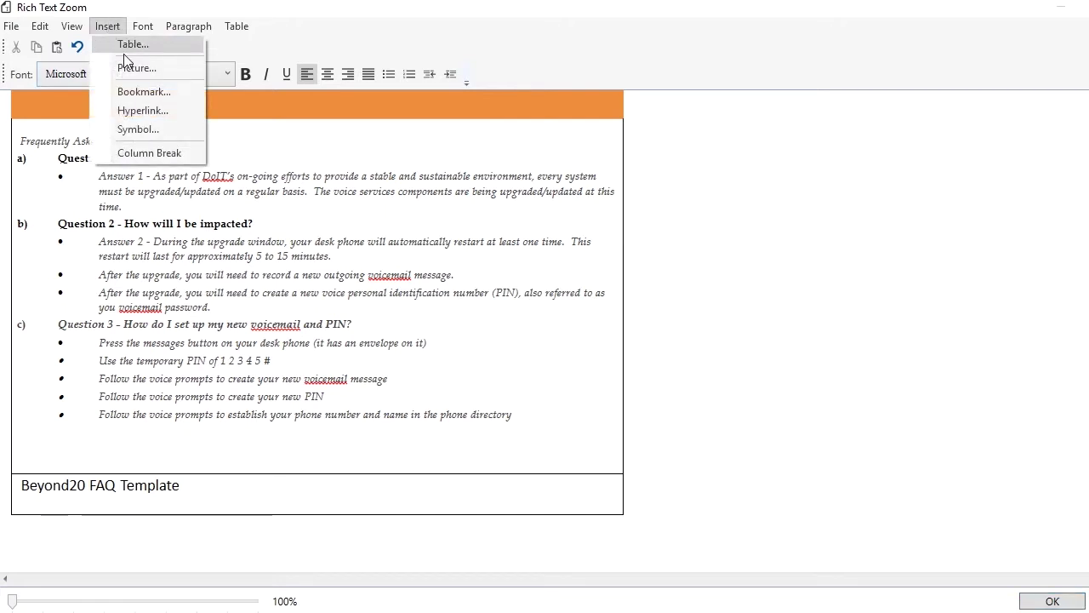
click(130, 47)
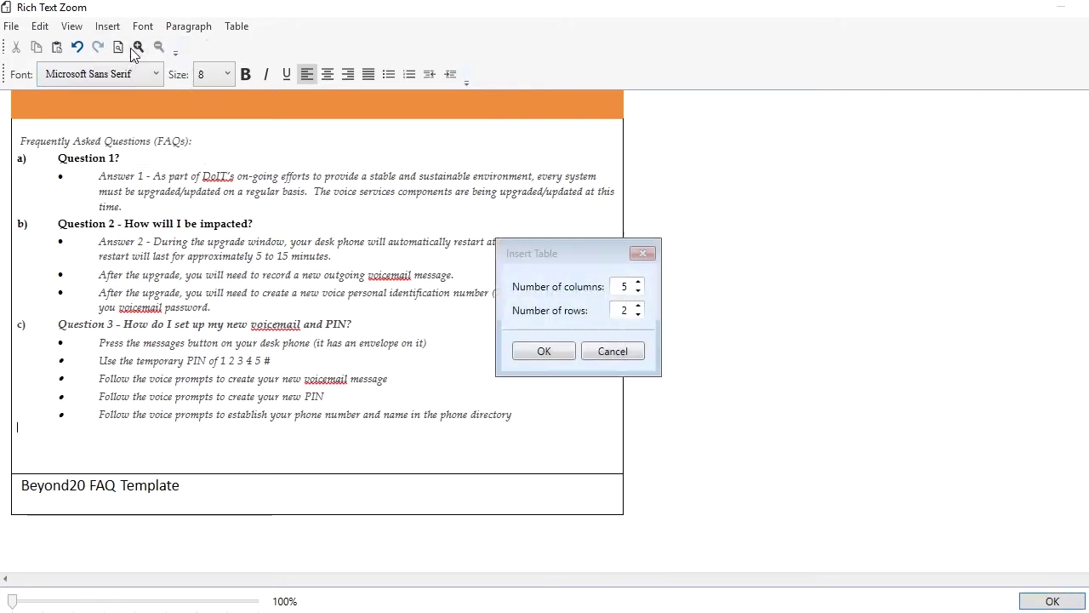
click(638, 292)
click(638, 291)
click(638, 291)
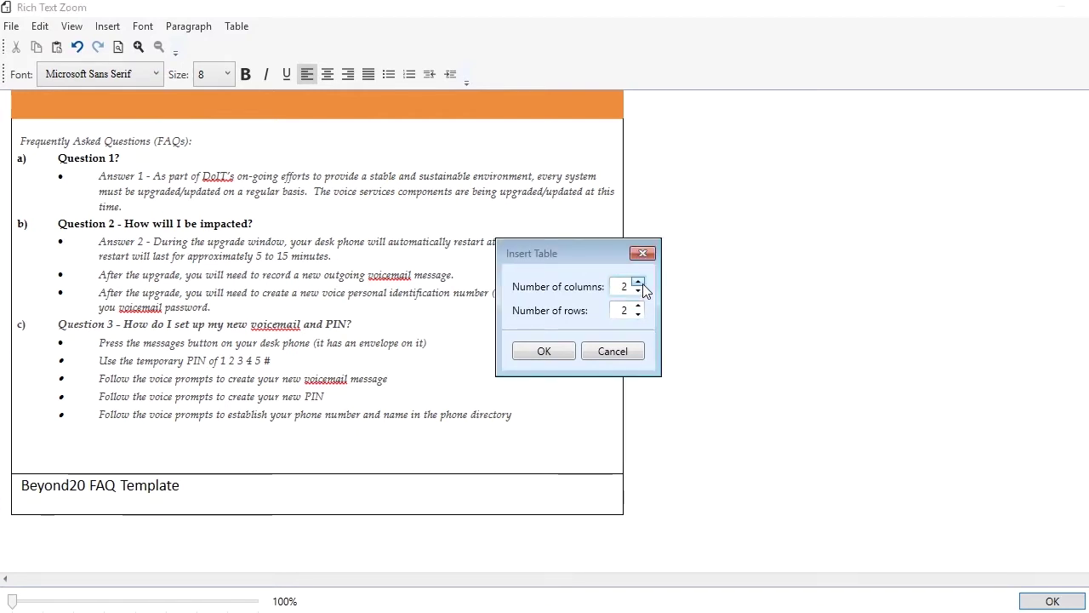
click(544, 352)
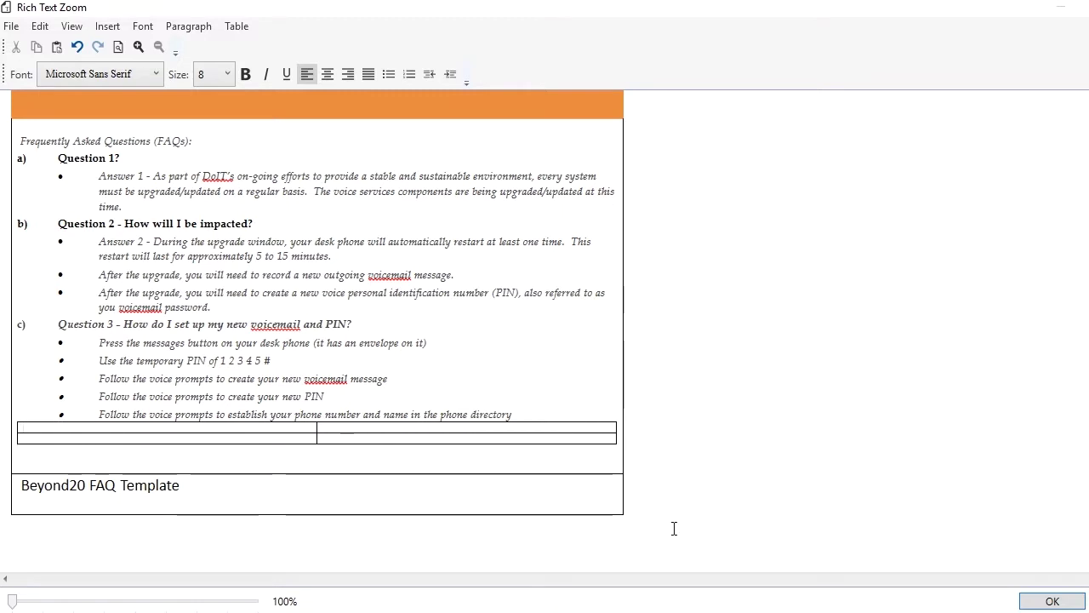
Enter the column headings "Key" and "Value" in the first row of the nested table
text(Key)
key(Tab)
text(va)
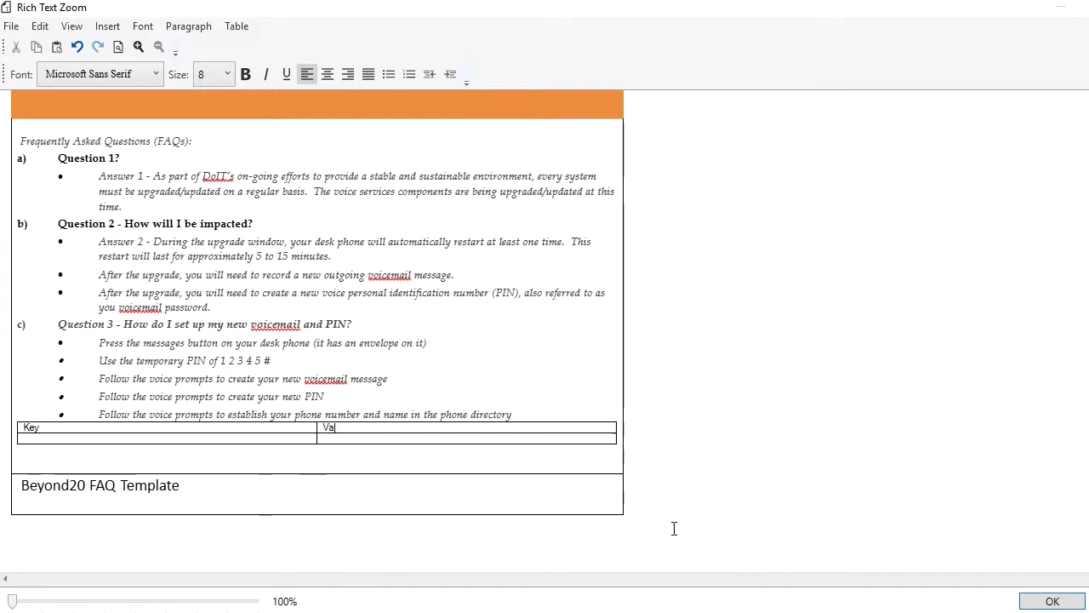
text(lue)
key(Tab)
key(ctrl+z)
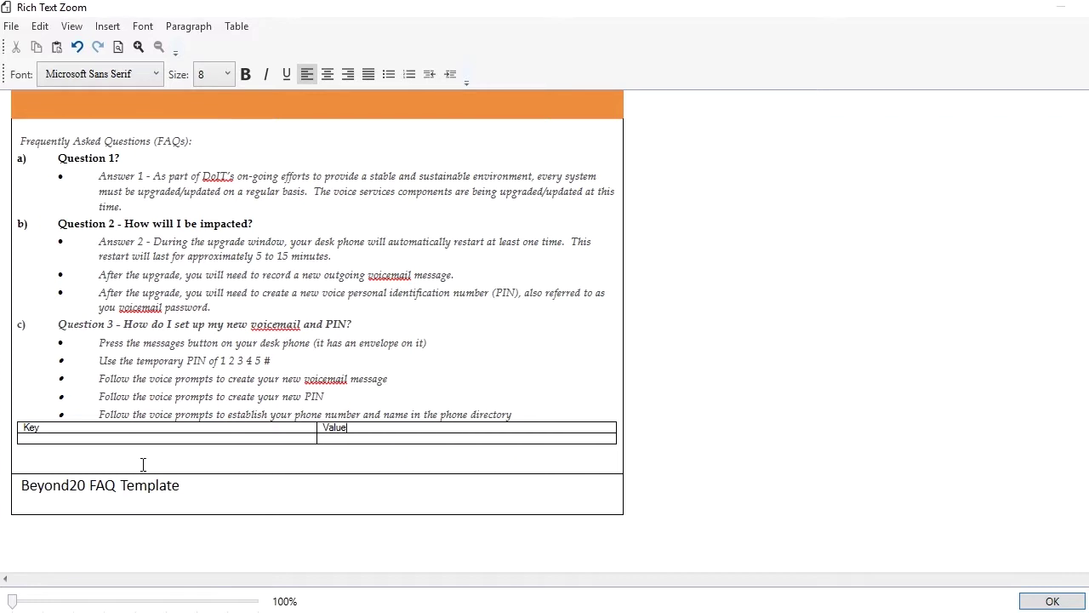
Insert a new row in the main table below the FAQ row and place the cursor in it
click(101, 460)
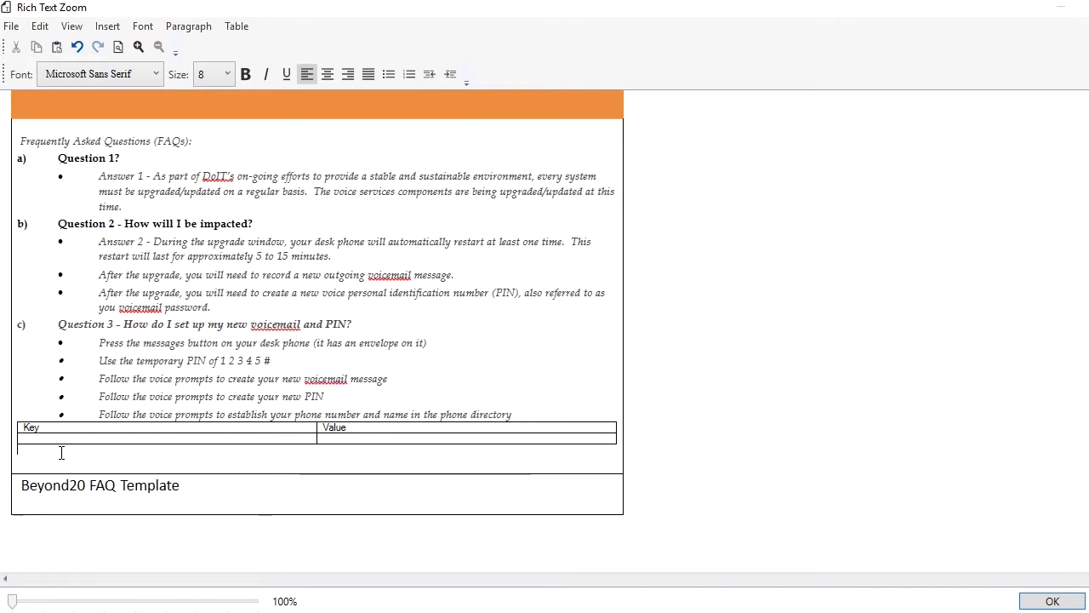
click(236, 26)
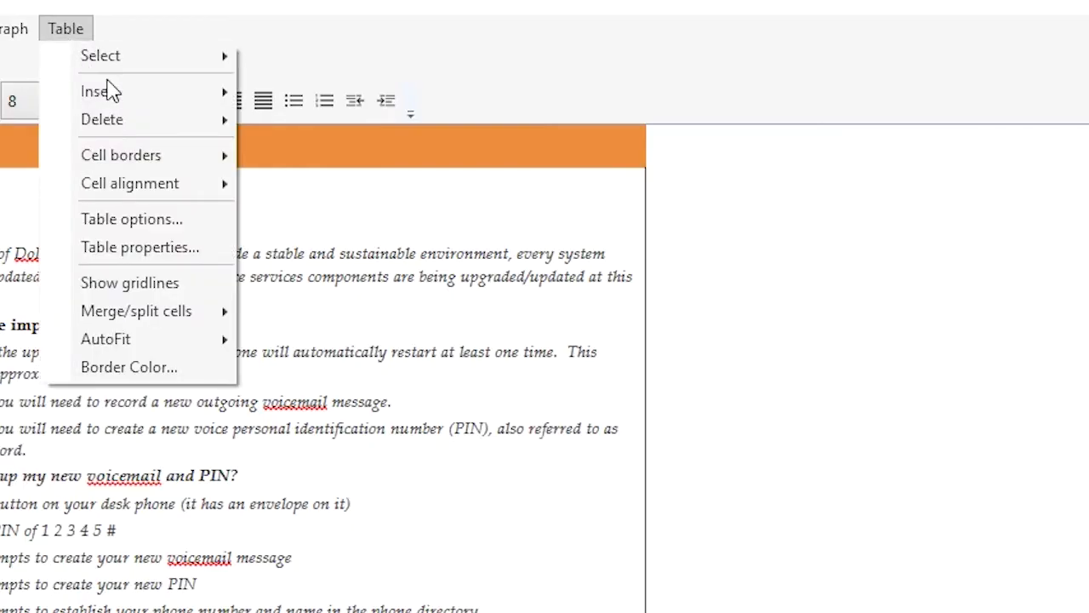
mouse_move(111, 90)
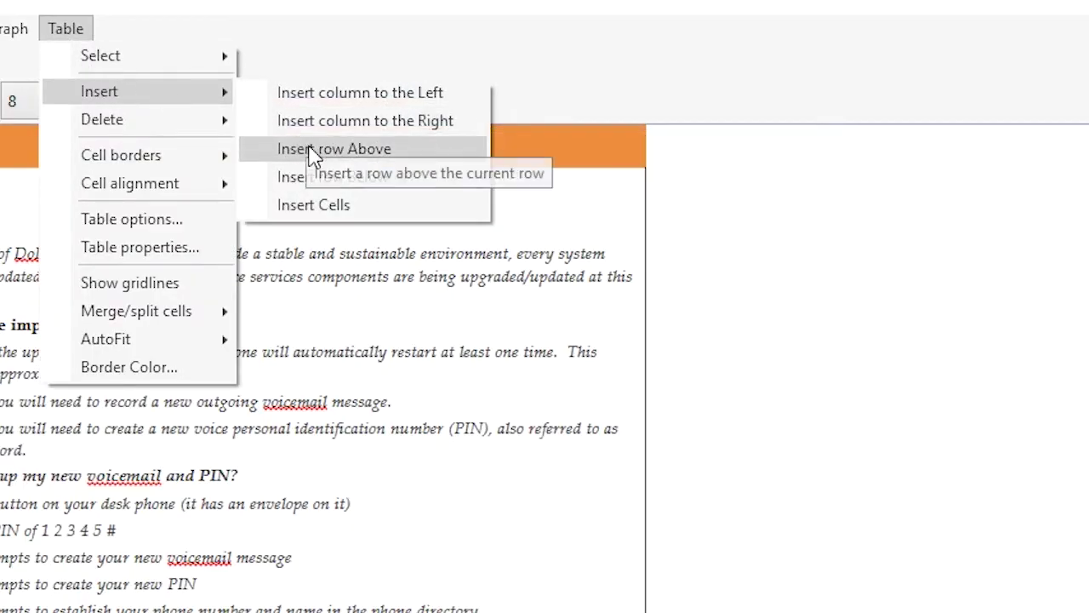
click(287, 176)
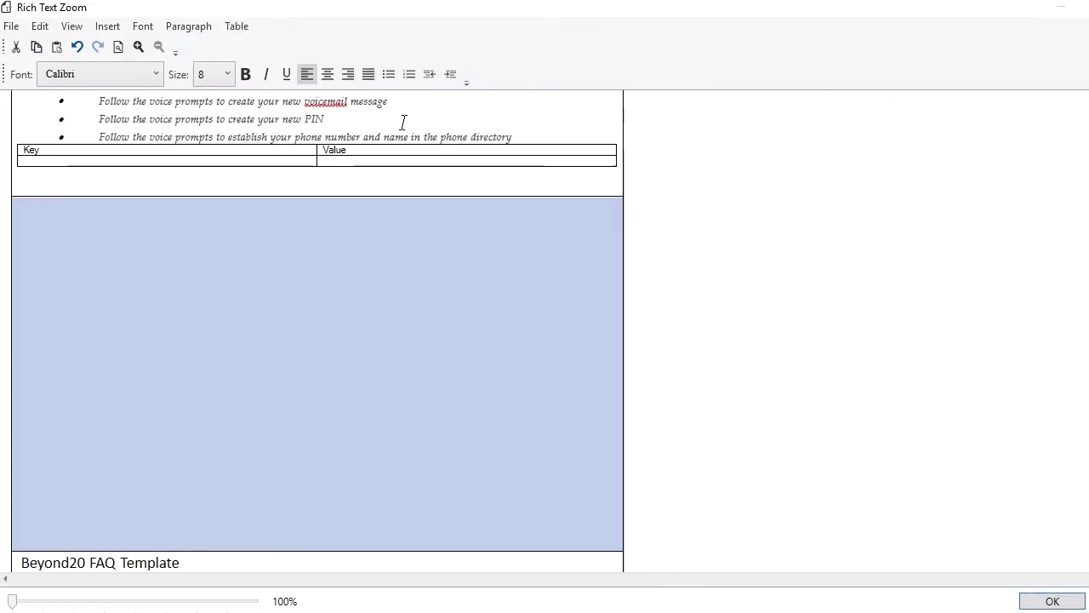
click(231, 315)
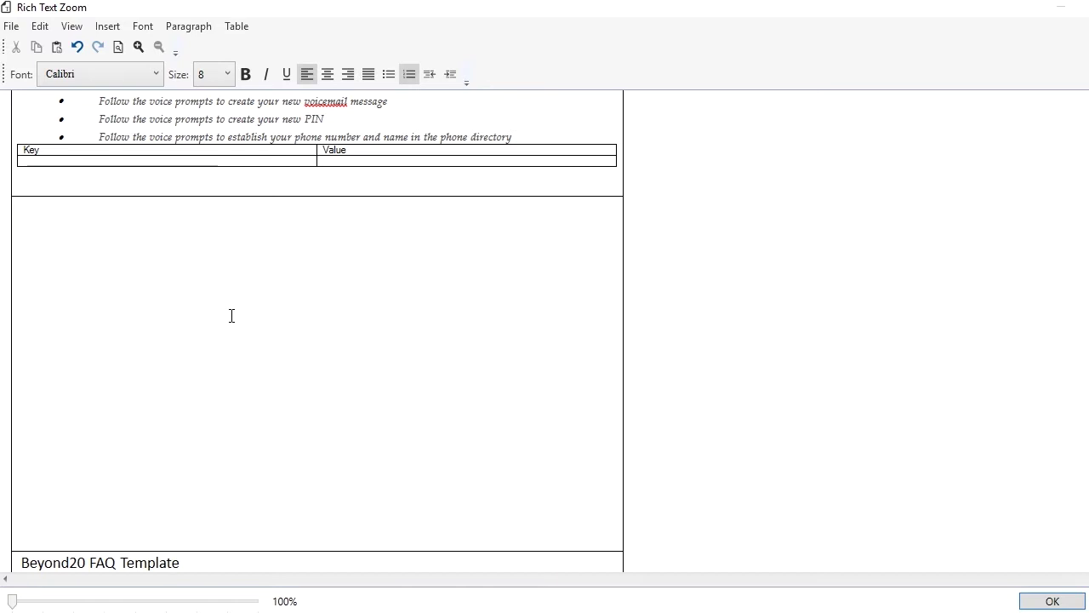
Insert the picture "bey20-ball only.jpg" into the new empty row below the FAQ row
scroll(232, 316, up, 6)
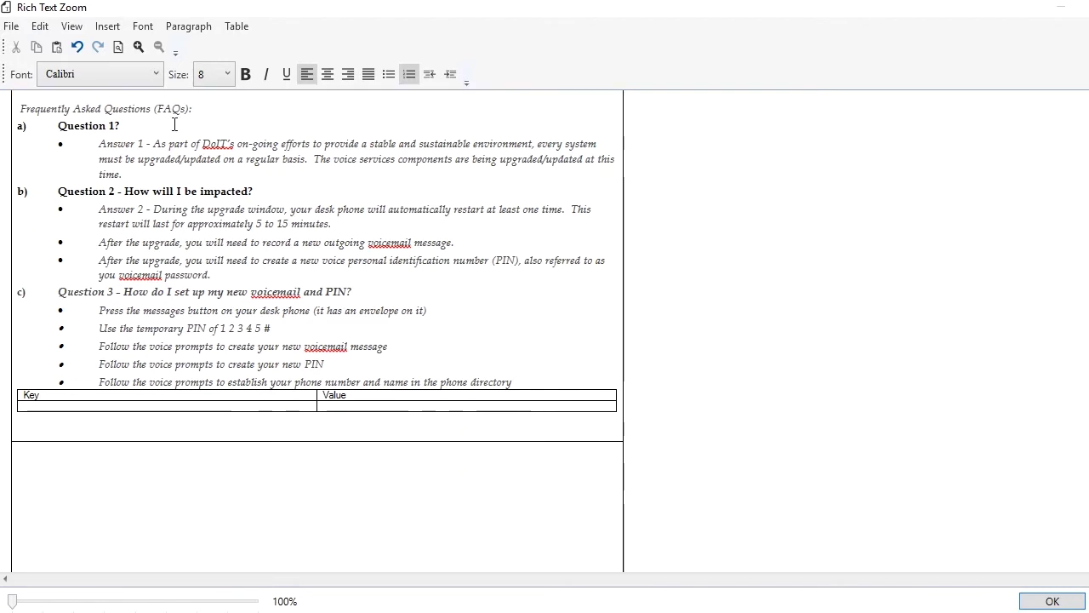
click(109, 26)
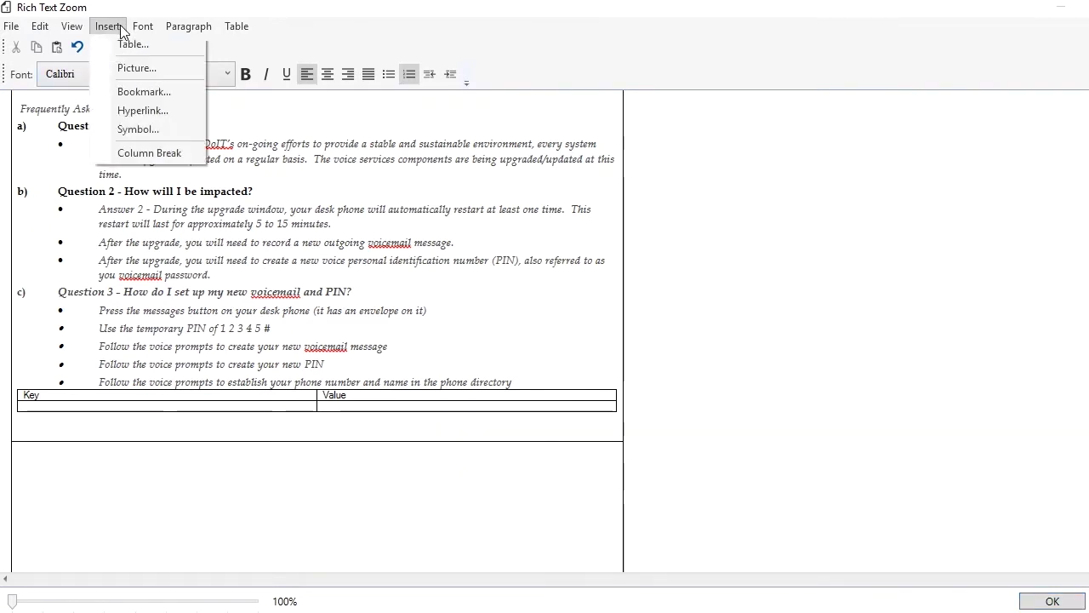
click(132, 72)
drag(420, 131, 419, 201)
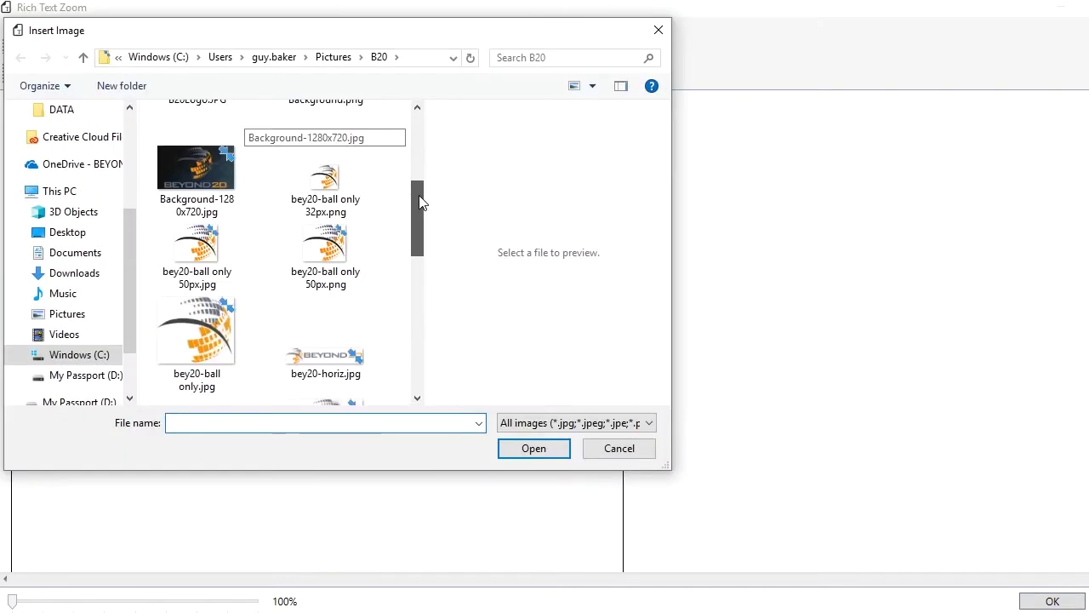
click(219, 337)
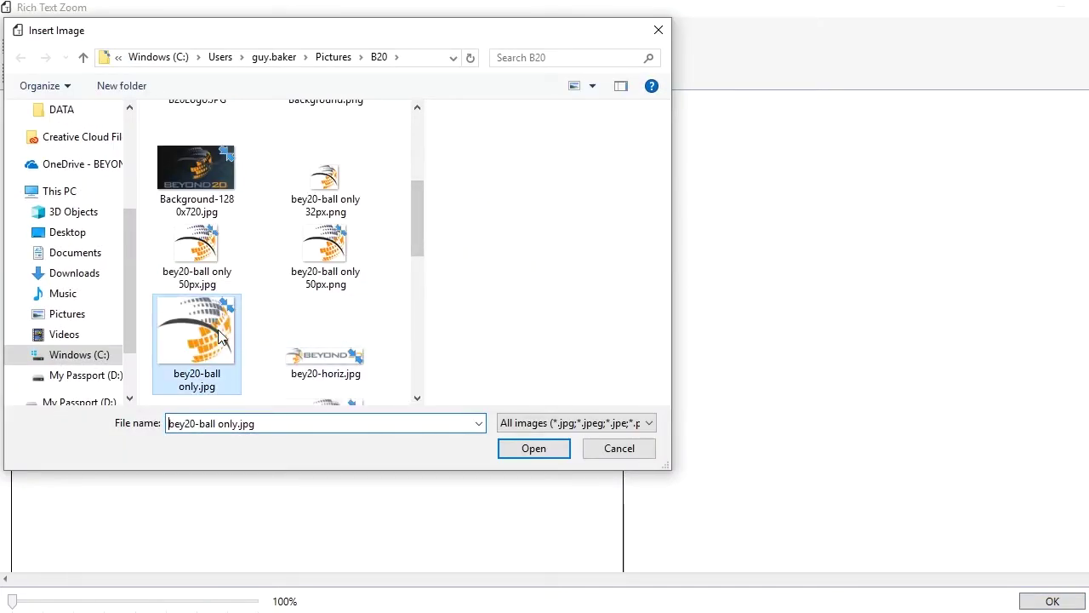
click(544, 459)
Align the ball logo's cell to middle center and apply the edited body text to the template
scroll(433, 489, down, 5)
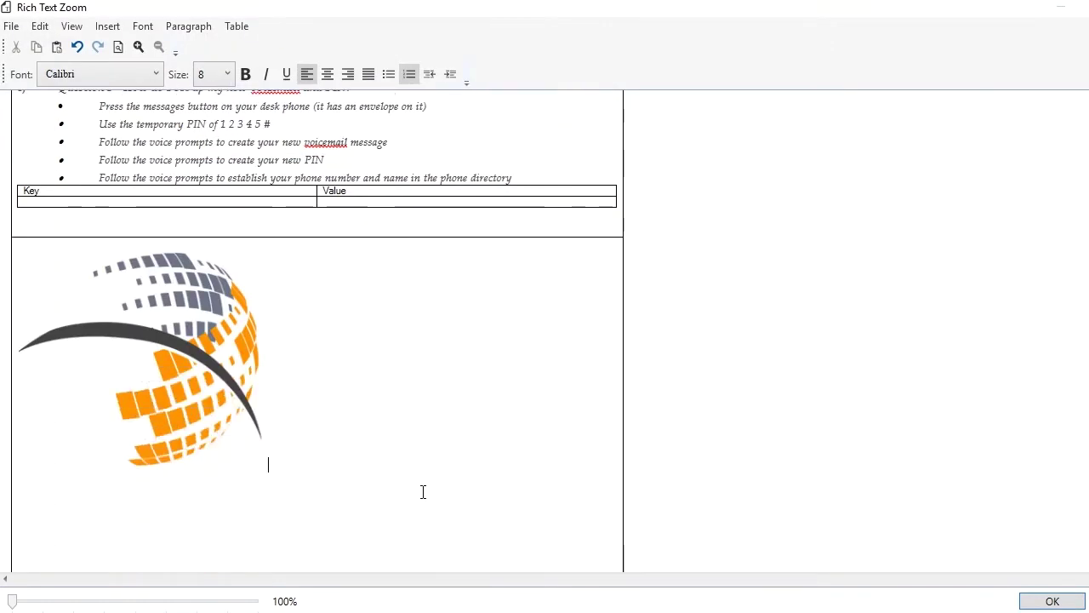
click(220, 407)
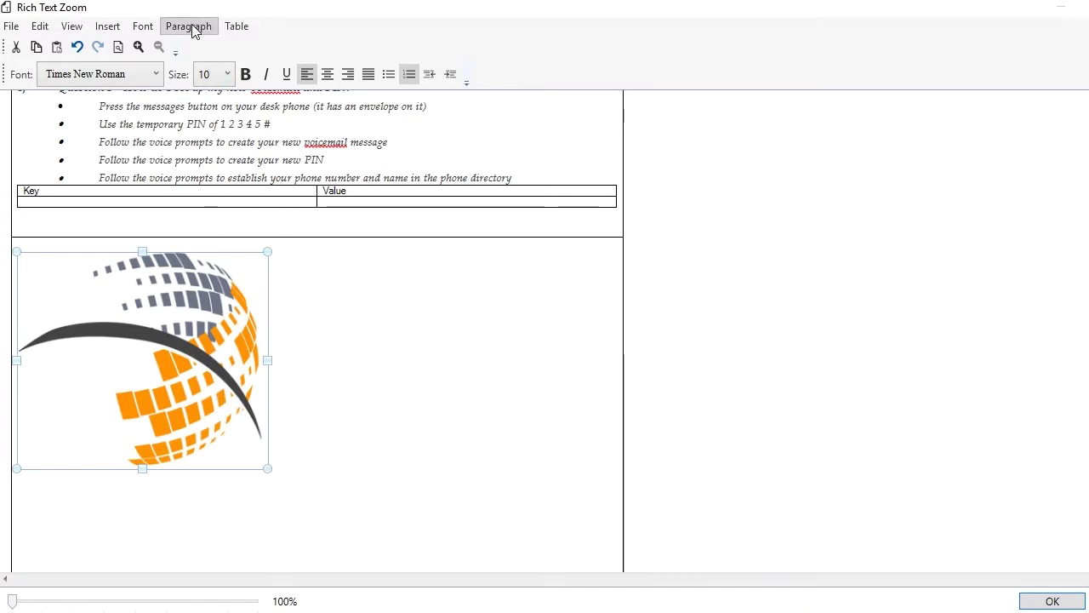
click(236, 26)
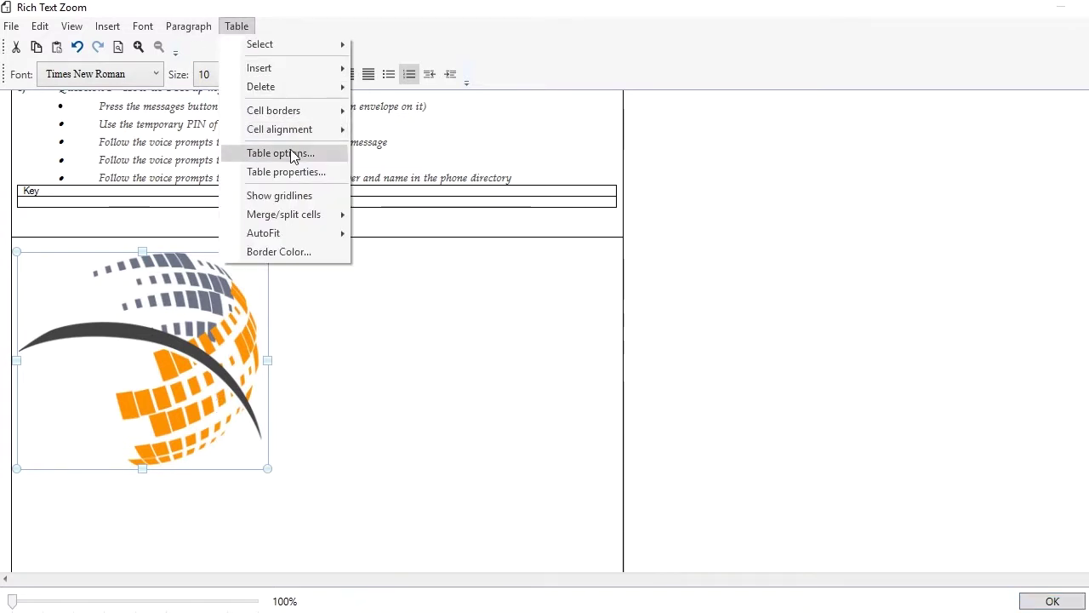
mouse_move(298, 132)
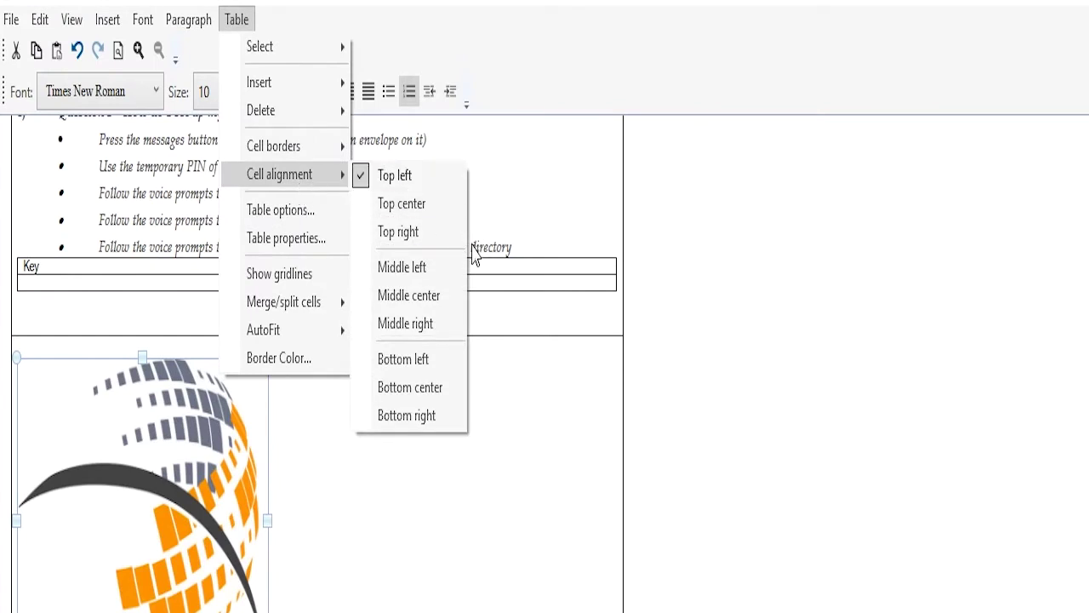
click(457, 299)
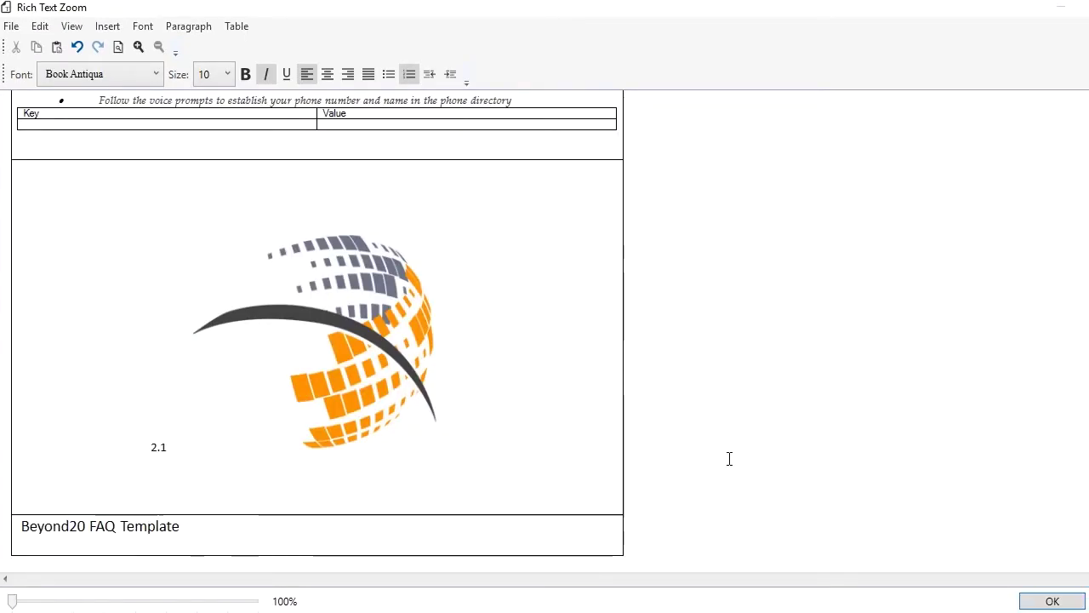
click(1053, 601)
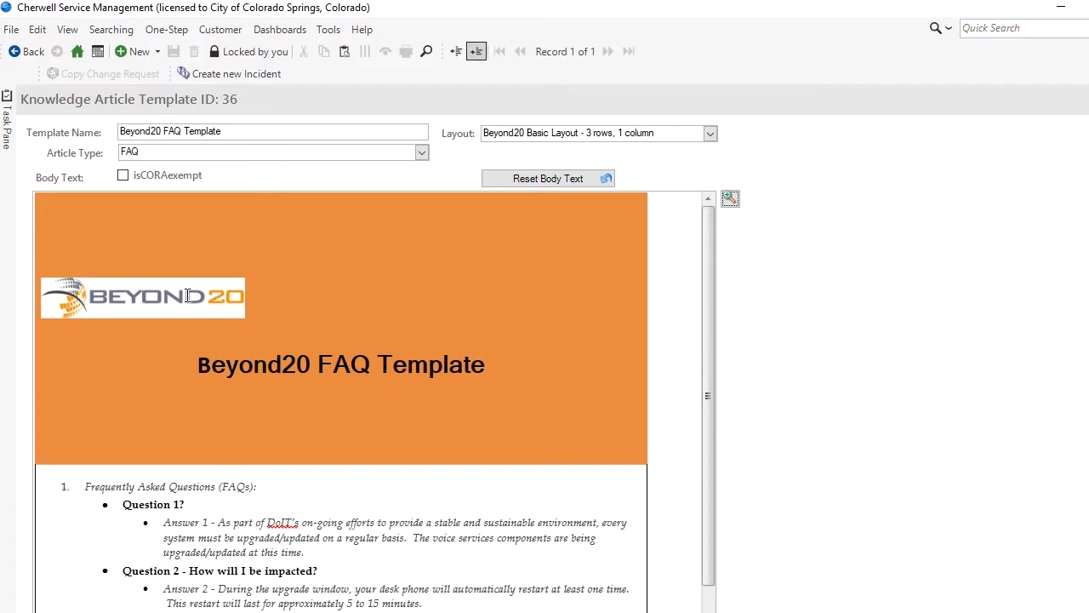
Review the template's body text from the orange header down to the logo row
scroll(187, 295, down, 10)
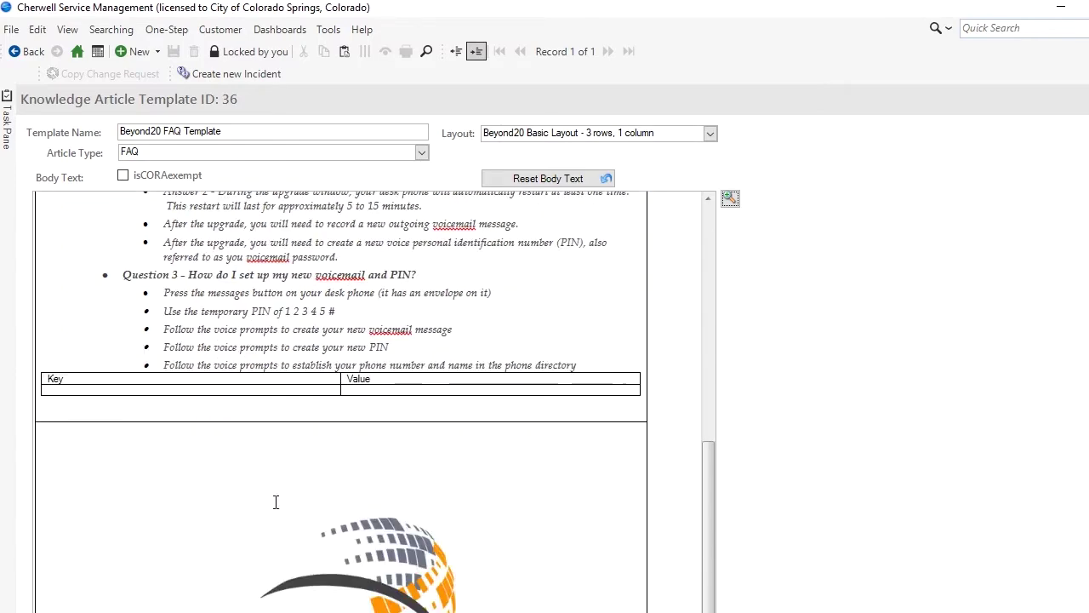
scroll(276, 502, up, 10)
scroll(275, 502, down, 8)
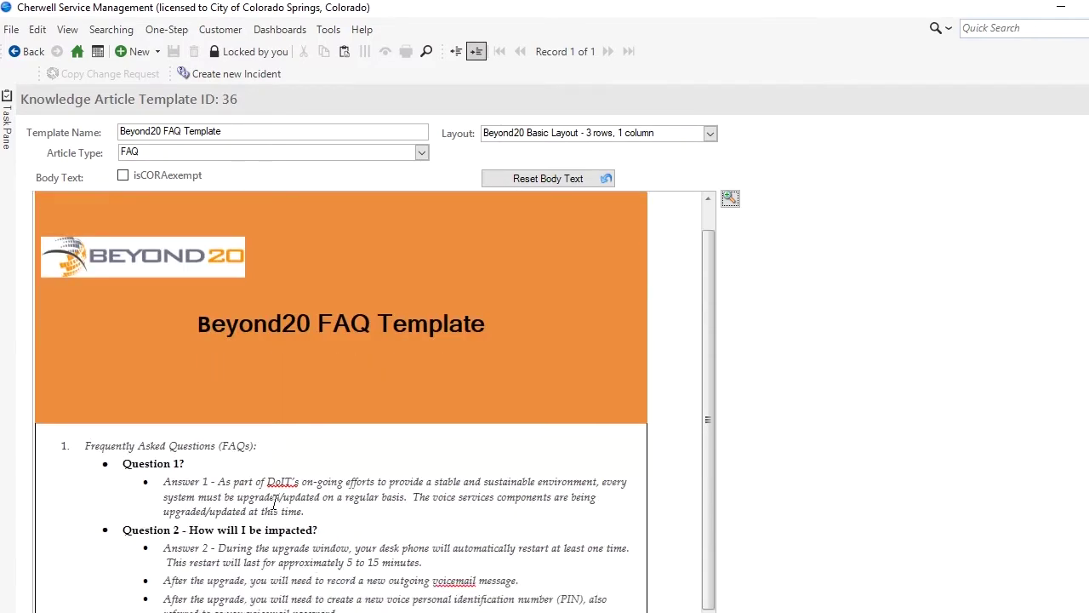
scroll(217, 297, up, 8)
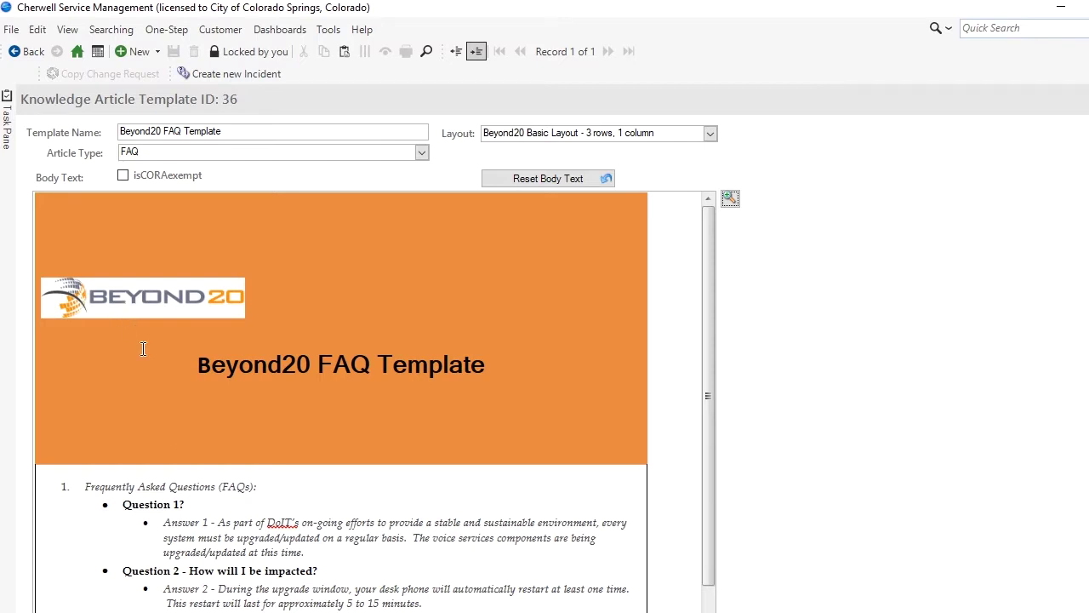
scroll(143, 349, down, 8)
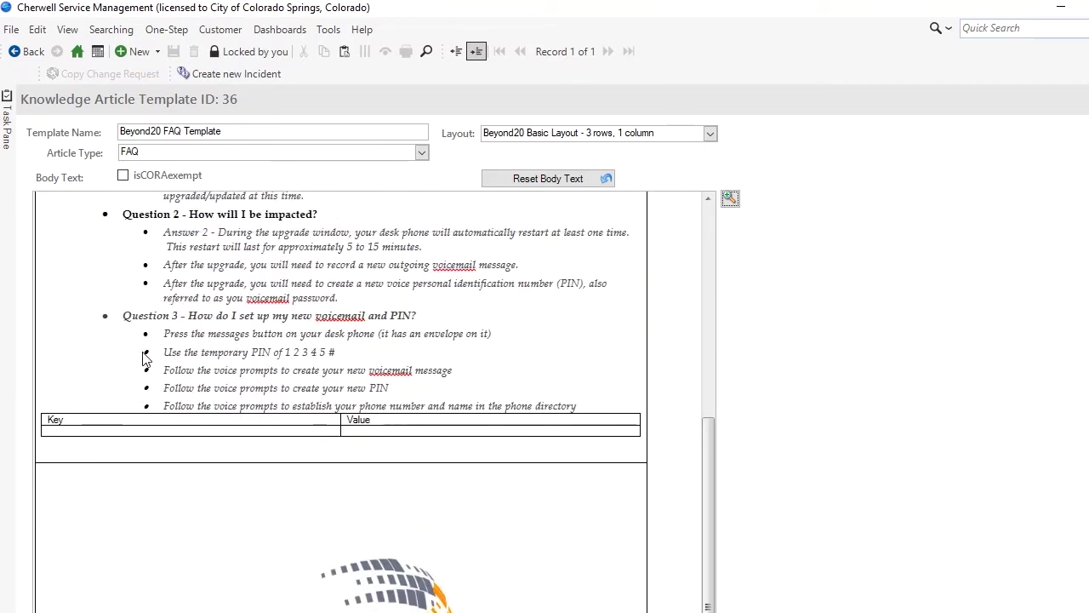
scroll(143, 357, up, 8)
scroll(671, 226, down, 2)
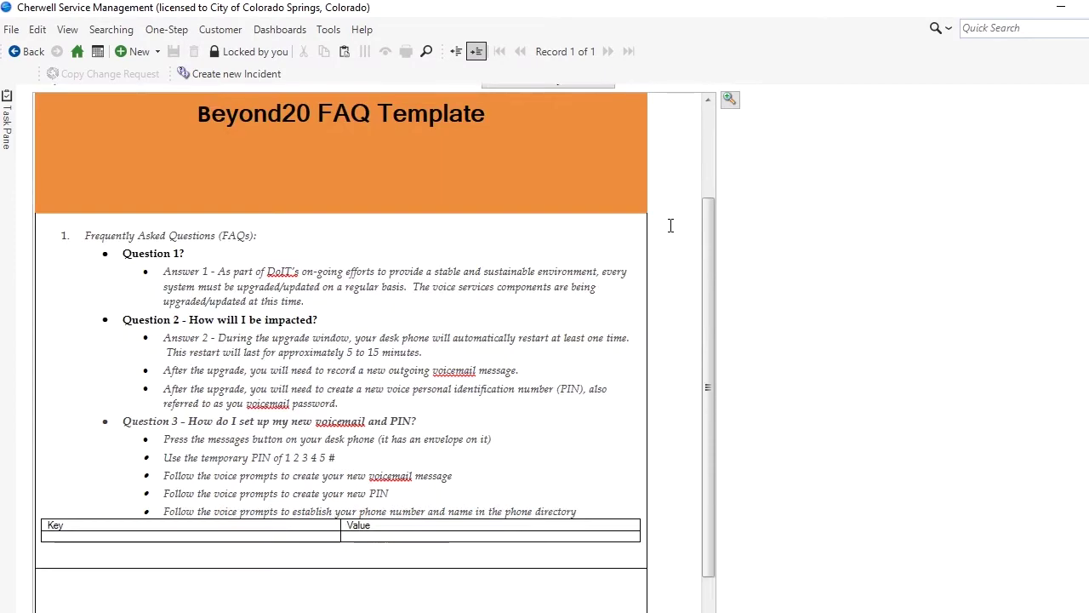
key(ctrl+a)
click(176, 56)
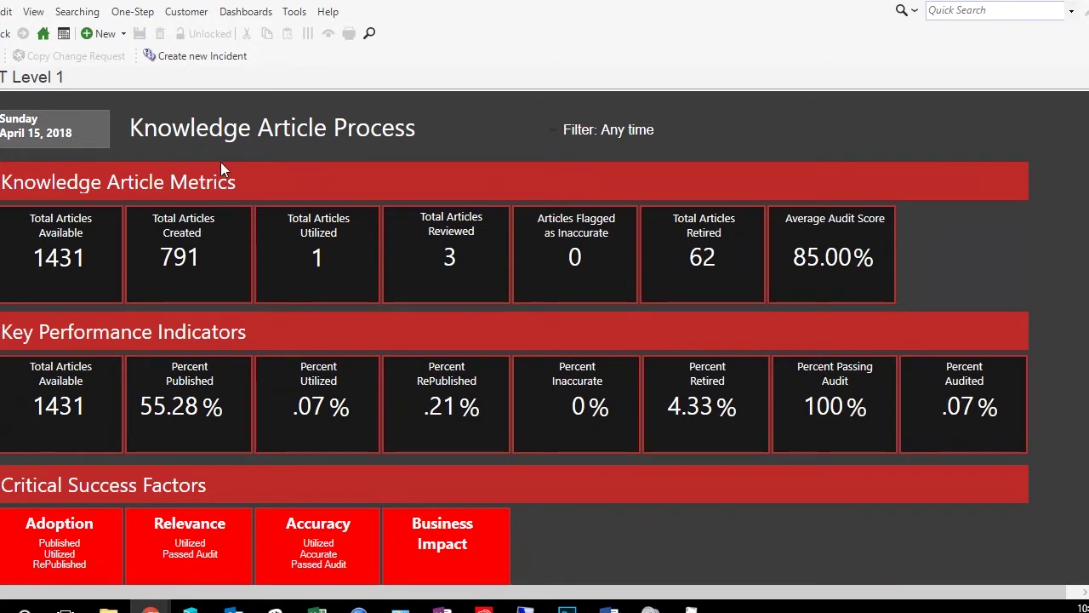
Create a new knowledge article of type FAQ based on the Beyond20 FAQ Template
click(113, 38)
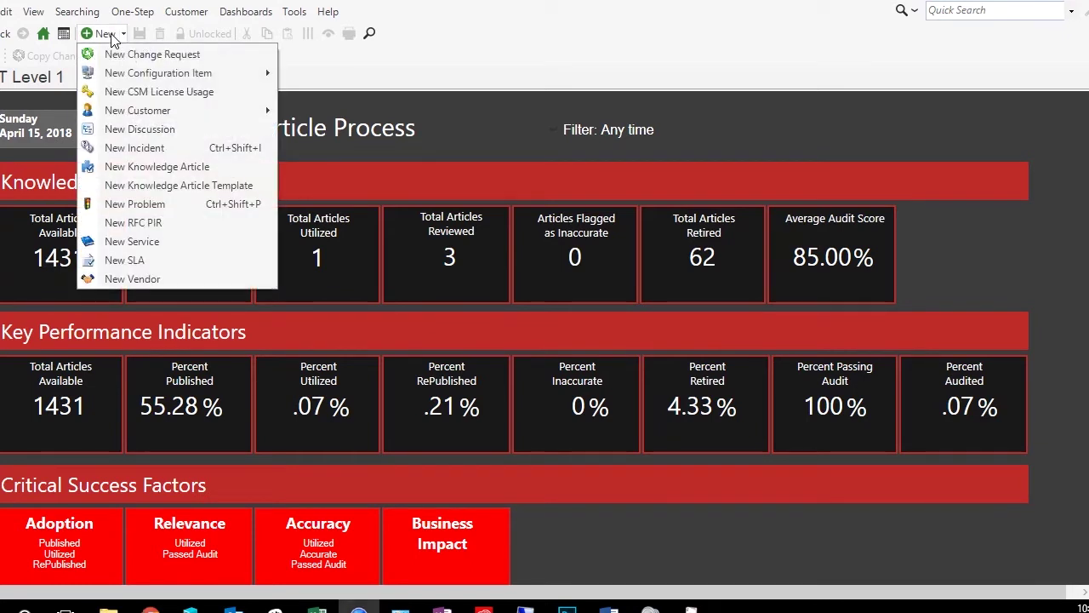
click(153, 167)
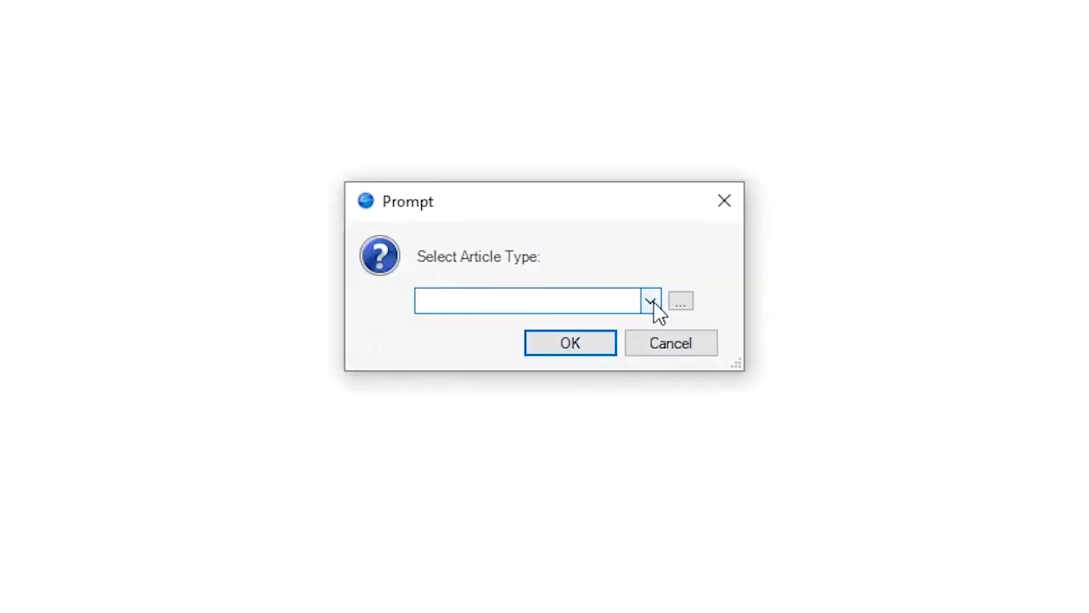
click(624, 303)
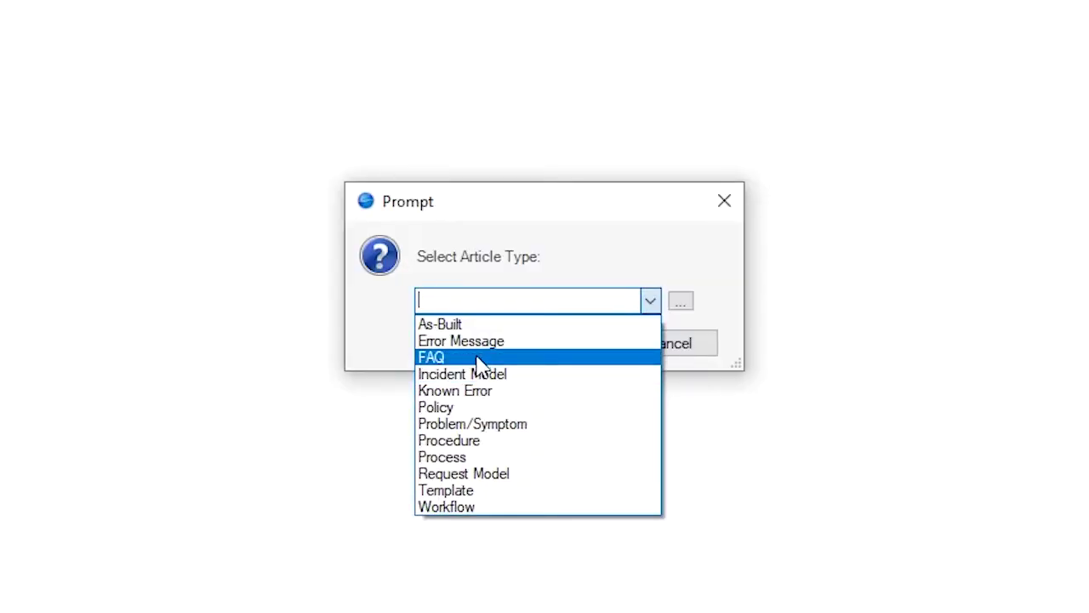
click(481, 364)
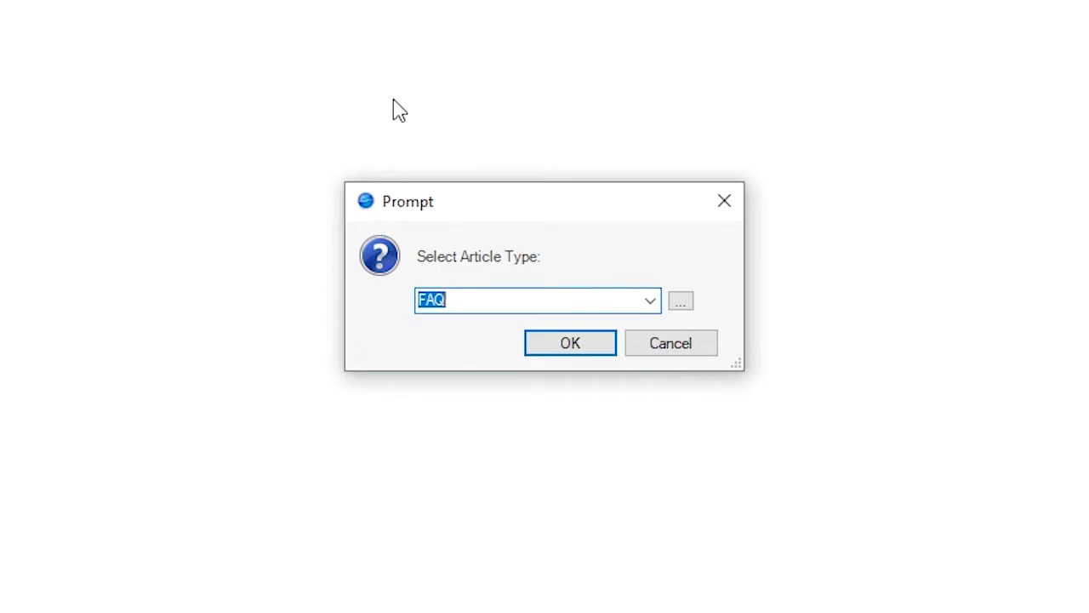
click(587, 349)
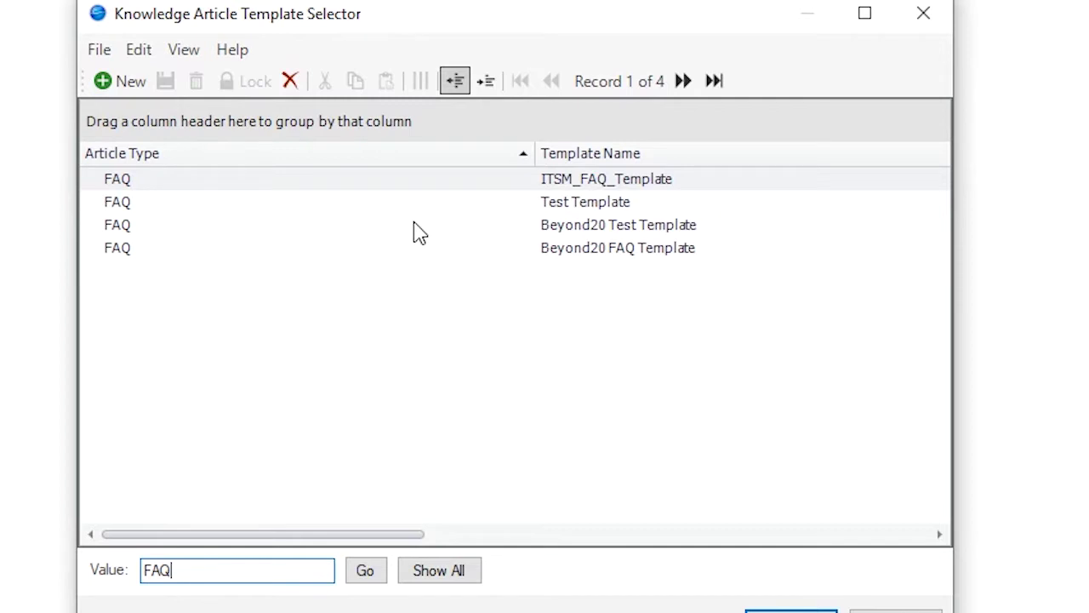
click(584, 252)
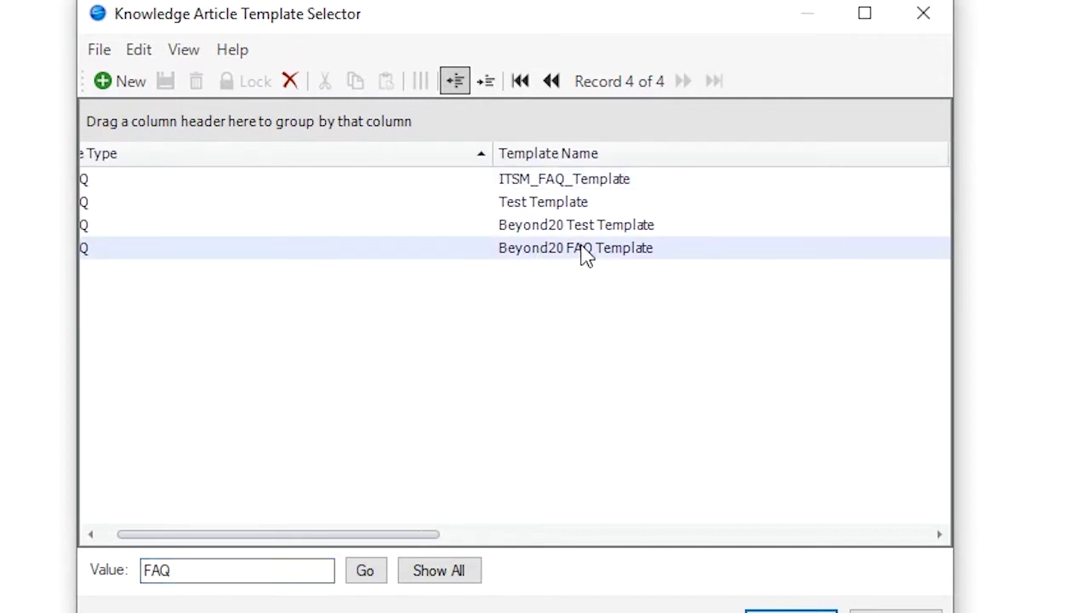
click(770, 609)
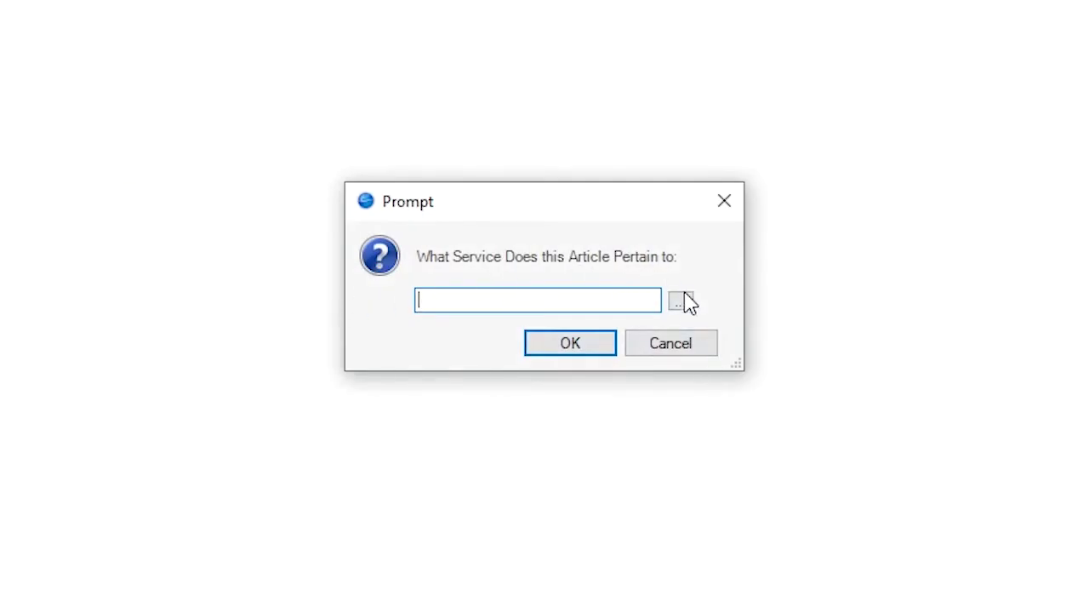
Assign the article to the Computers & Accessories service and set its Customer Portal visibility to True
click(682, 302)
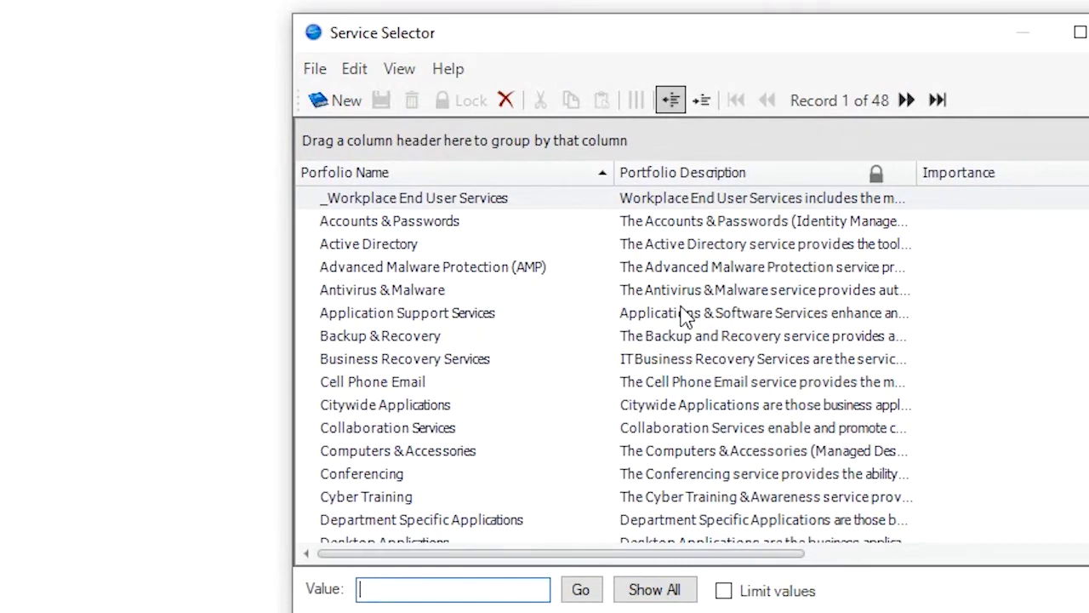
double_click(365, 451)
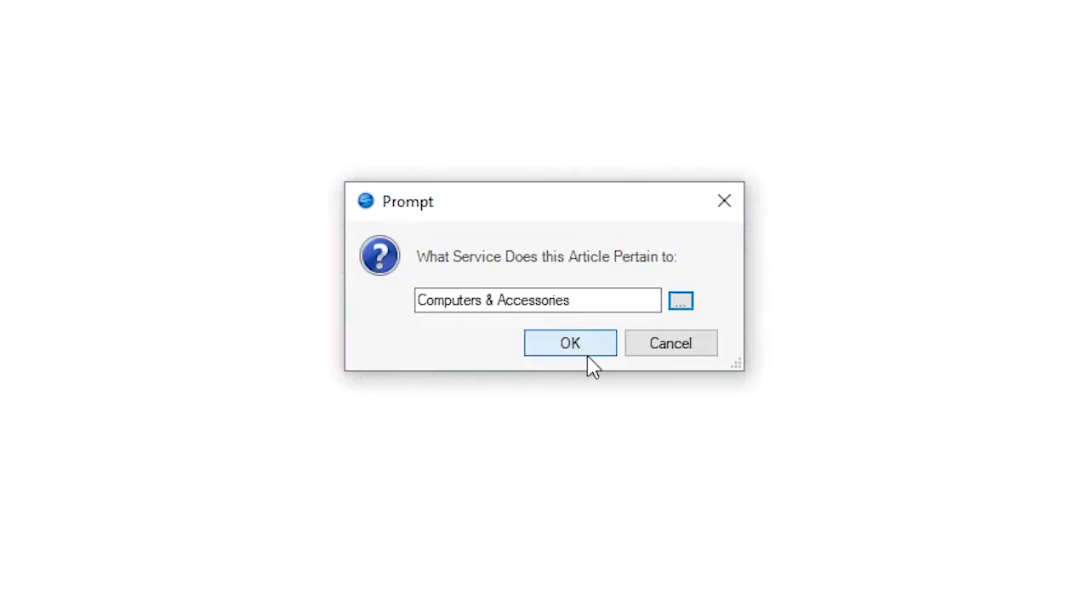
click(587, 353)
click(467, 305)
click(457, 323)
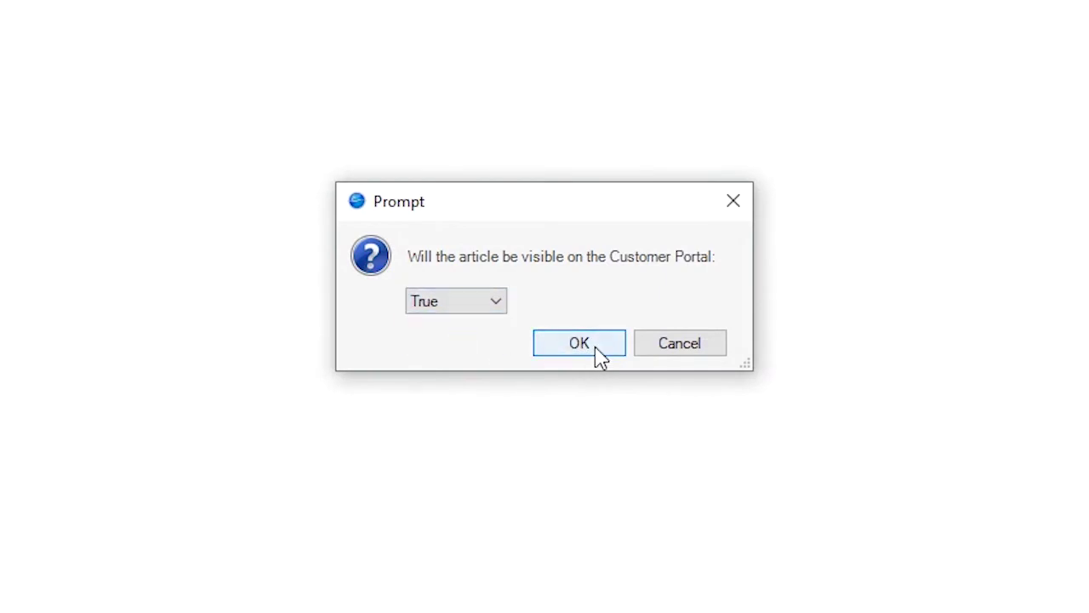
click(593, 350)
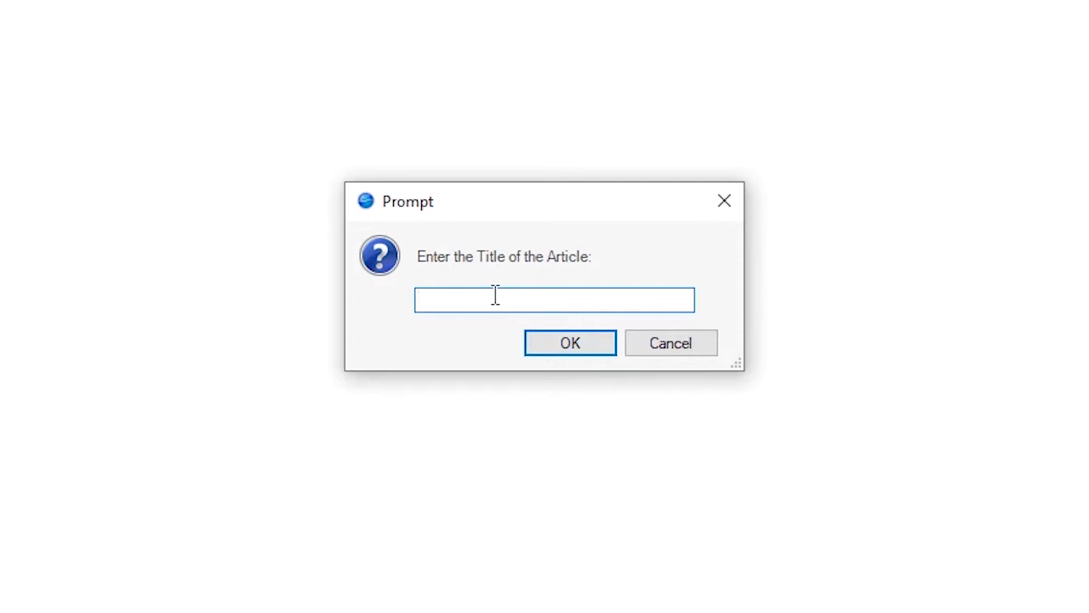
Title the new article "Beyond20 FAQ Demo"
text(Beyond2)
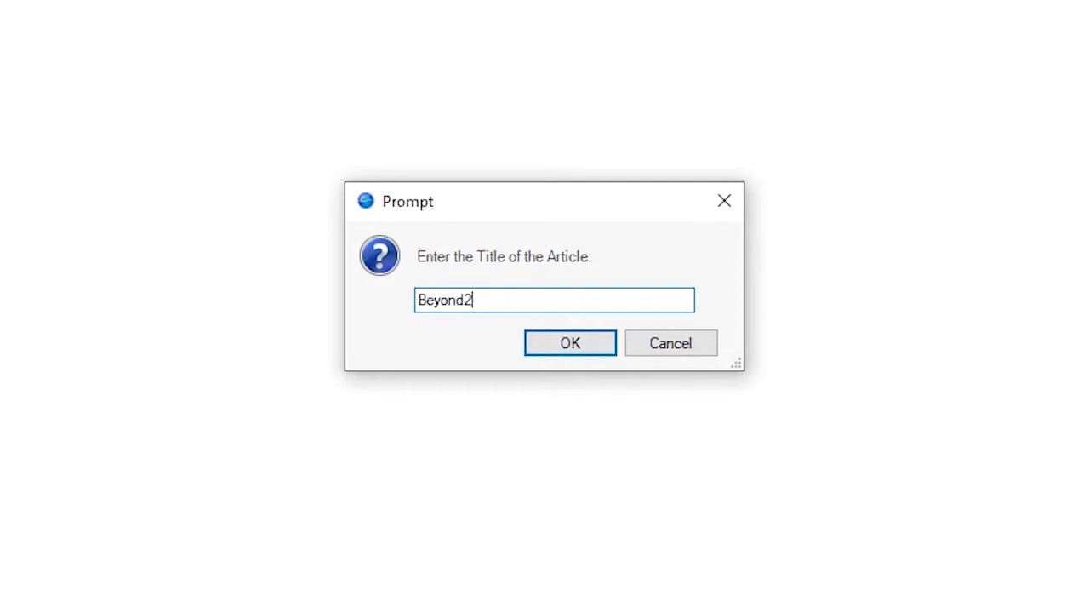
text(0 FAQ Demon)
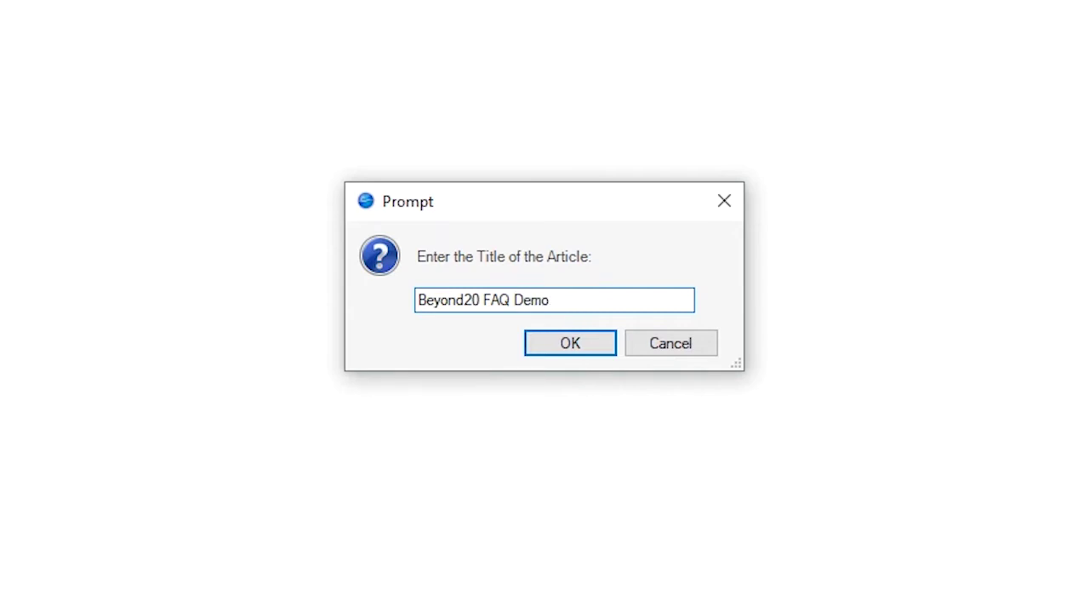
click(571, 349)
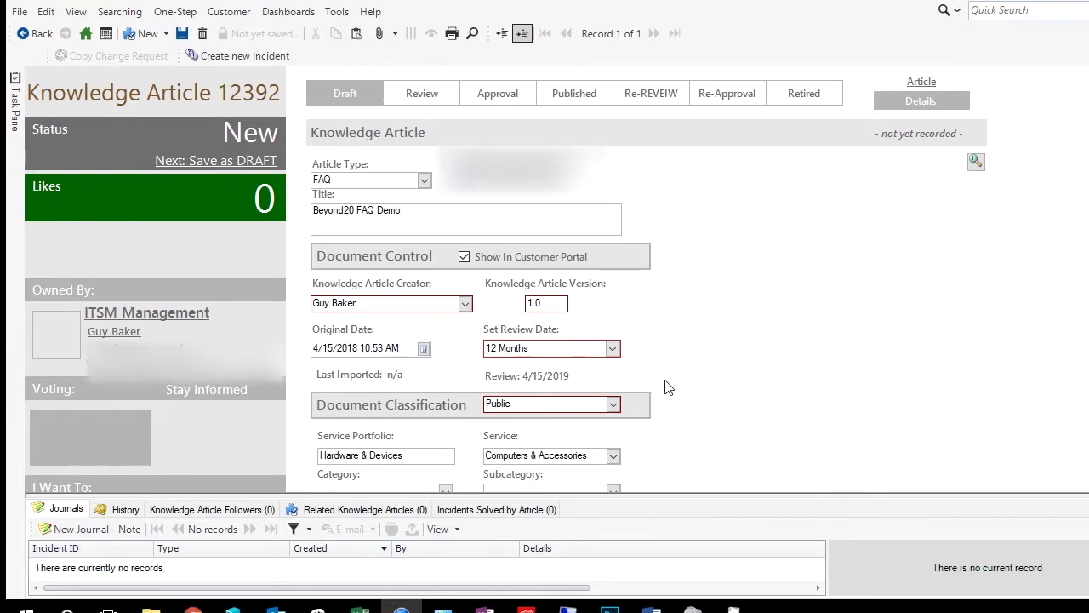
Switch from the article's details to its content and open the body in the enlarged rich text editor
click(924, 84)
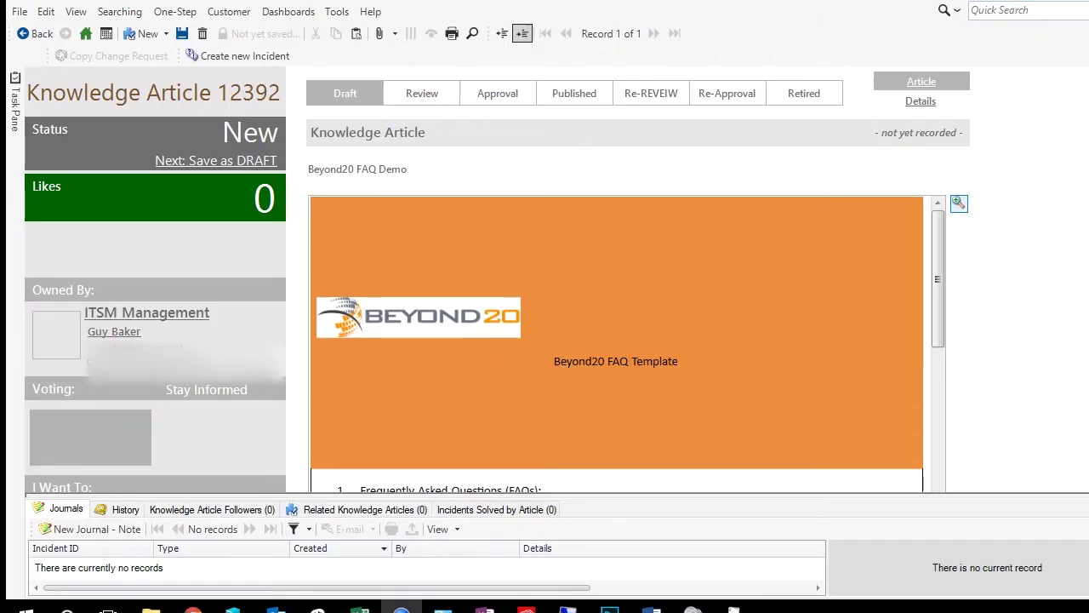
click(958, 203)
drag(539, 48, 454, 14)
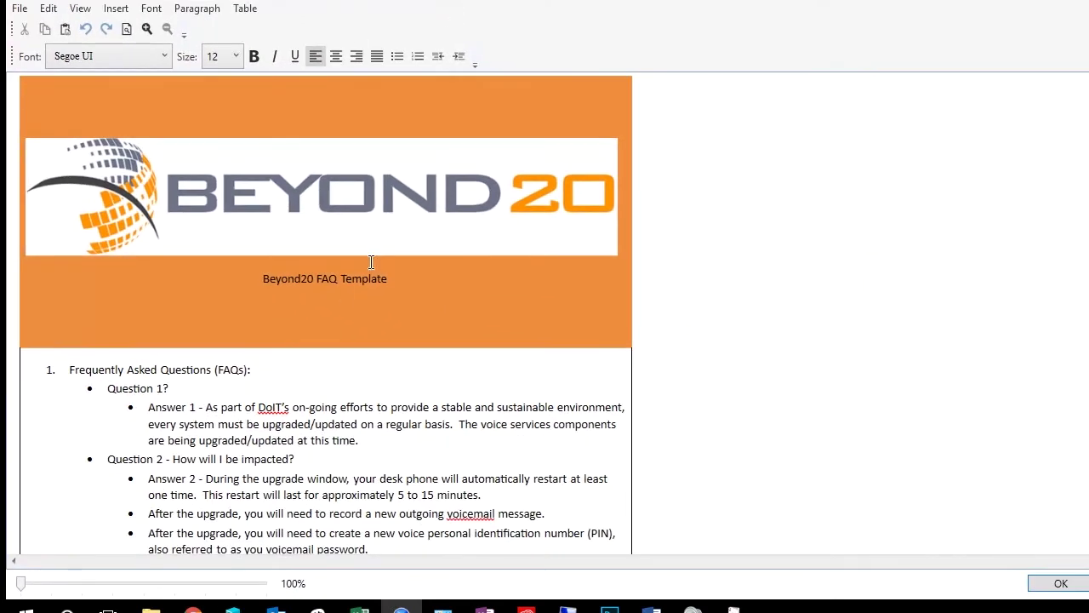
Replace the word "Template" with "Demo" in the title text of the orange header
click(390, 279)
drag(368, 281, 283, 279)
drag(273, 279, 266, 280)
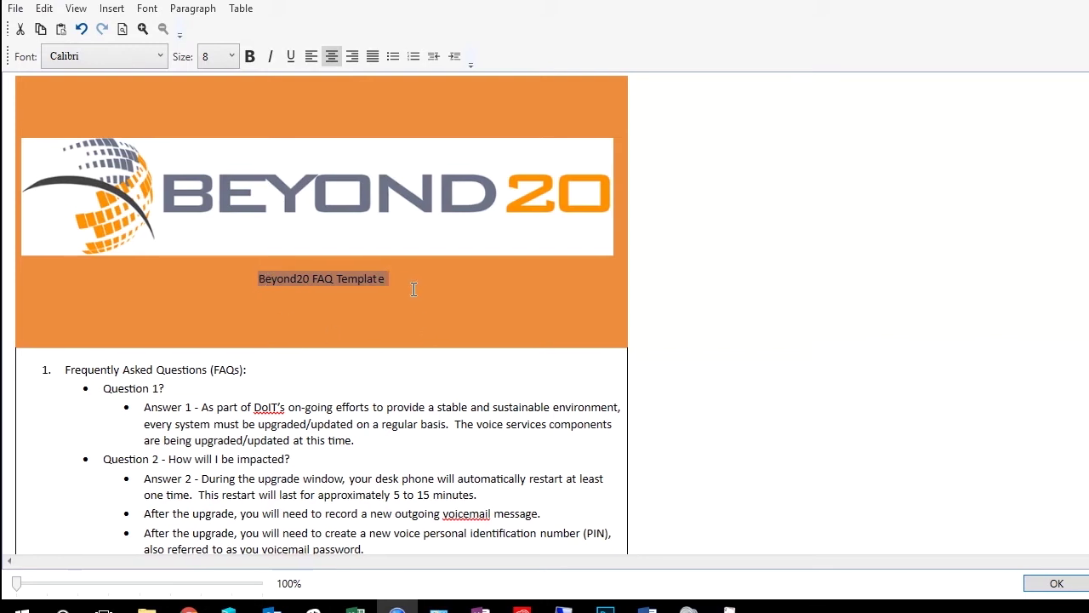
click(395, 283)
drag(392, 284, 357, 279)
text(Demo)
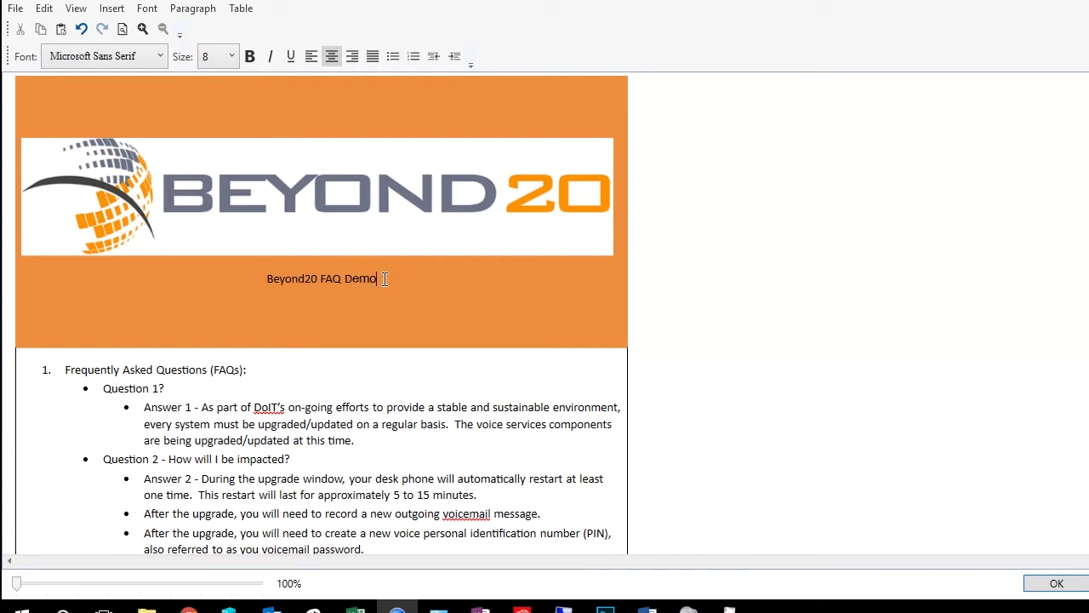
Set the "Beyond20 FAQ Demo" header title to font size 24 and make it bold
drag(382, 279, 271, 286)
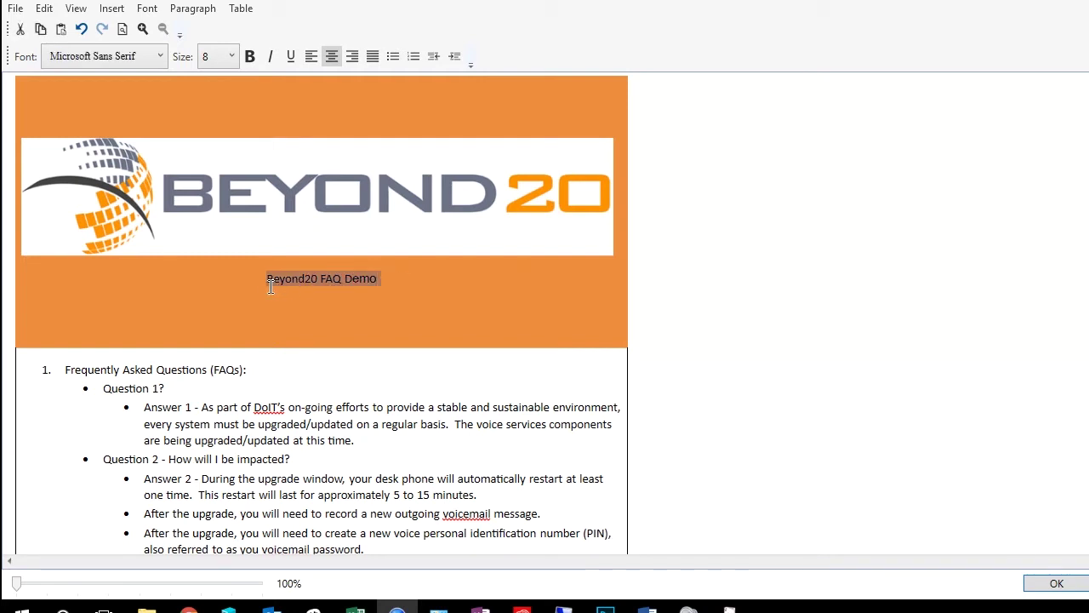
click(226, 56)
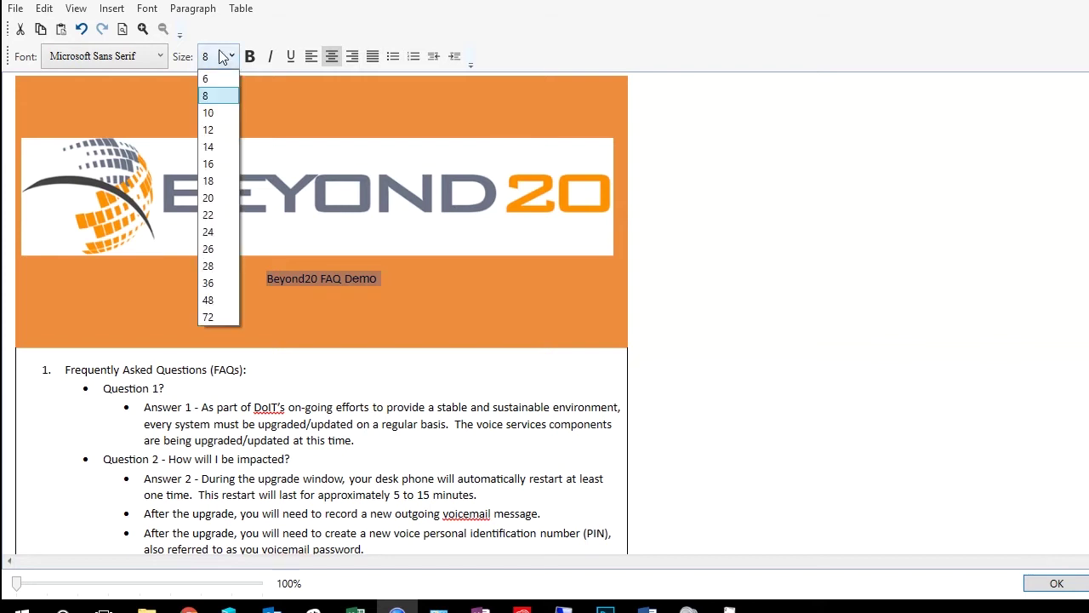
click(224, 231)
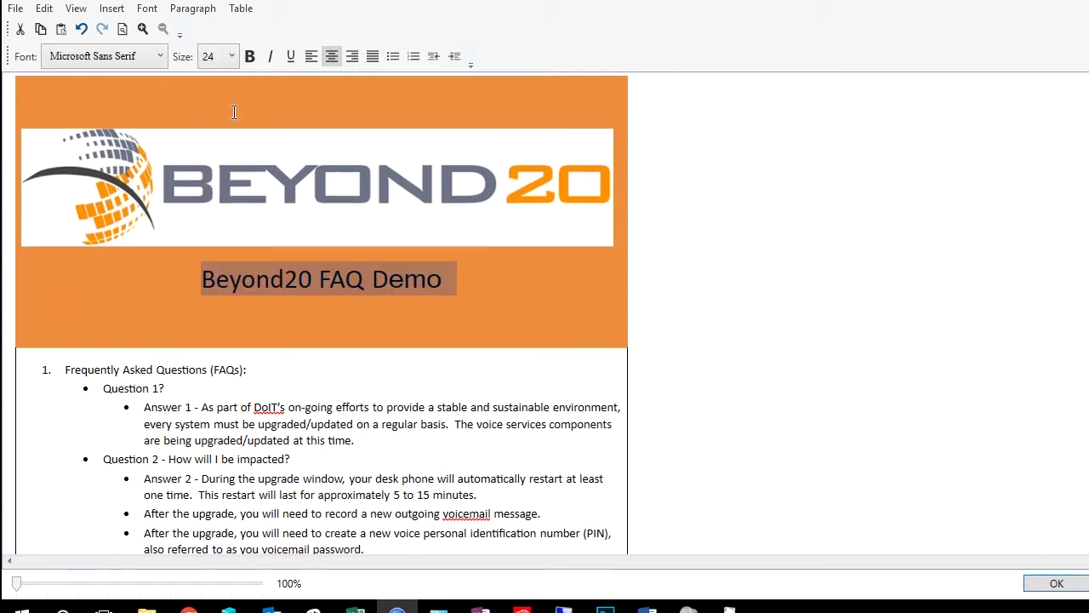
click(250, 56)
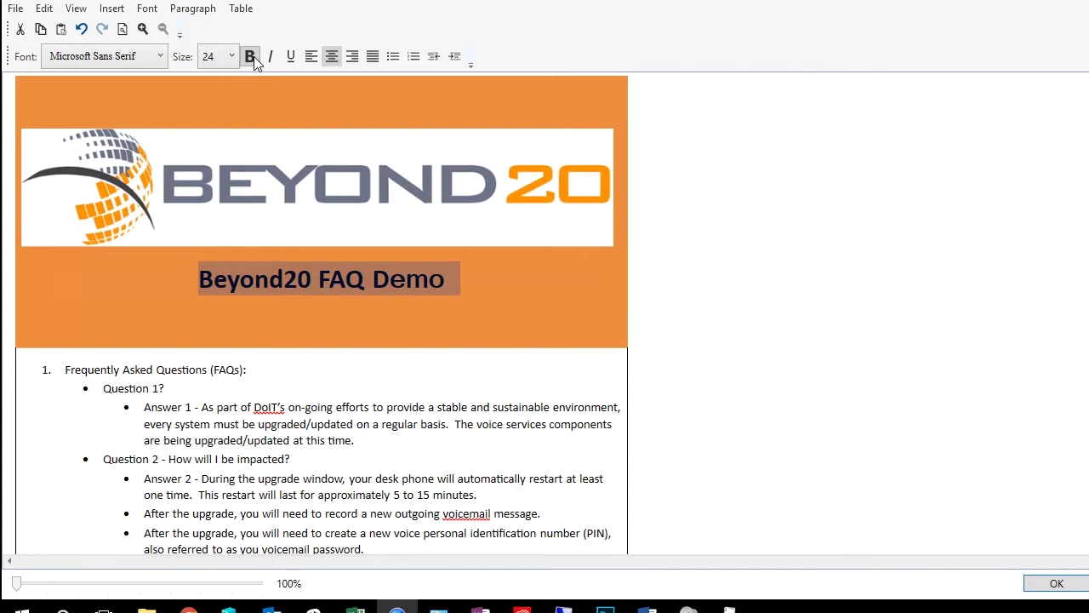
click(368, 425)
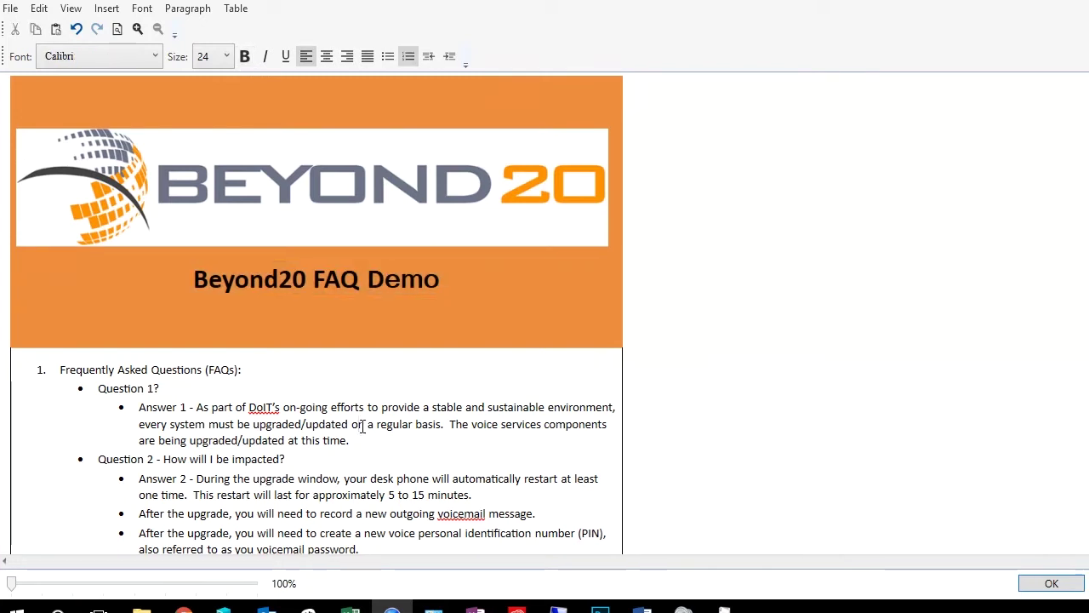
Review the article body from the header through the FAQ questions, Key/Value table and logo down to the footer
scroll(362, 425, down, 2)
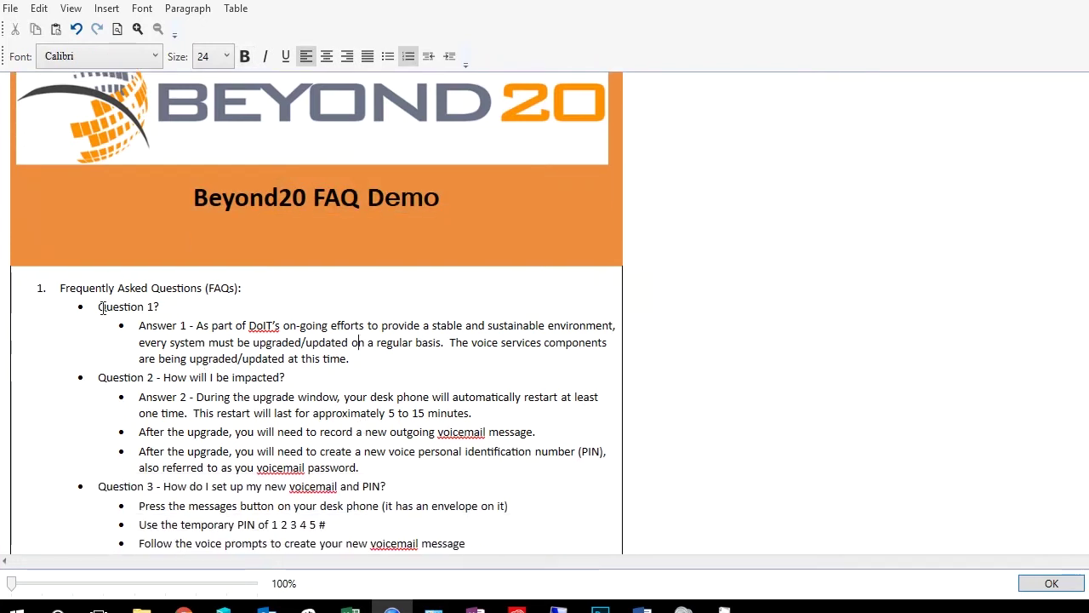
scroll(100, 336, down, 1)
scroll(98, 336, down, 2)
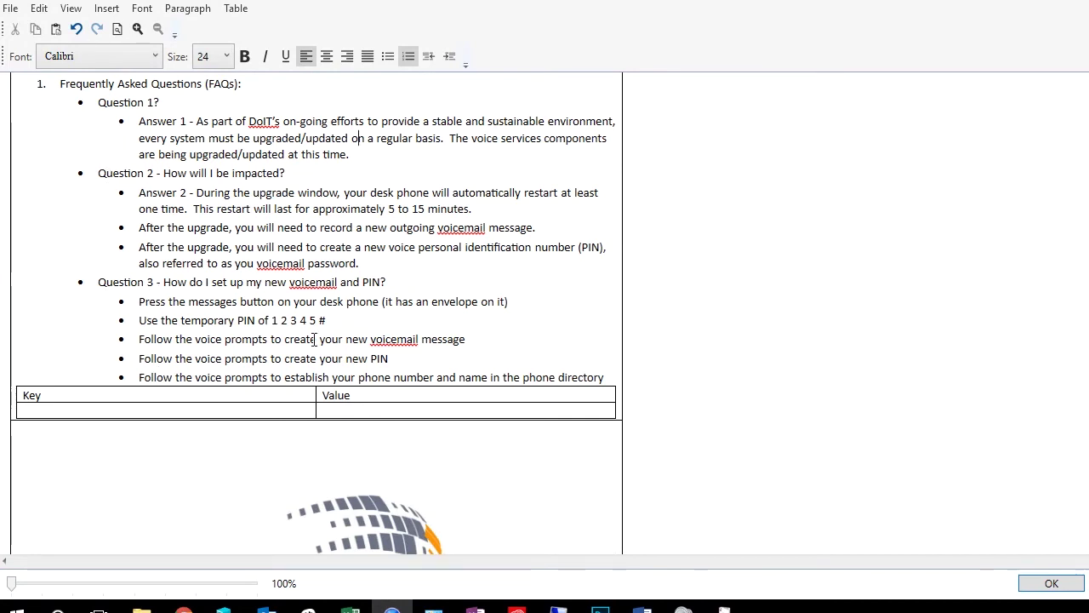
scroll(321, 408, down, 1)
scroll(336, 380, down, 3)
scroll(336, 381, down, 4)
scroll(342, 454, up, 6)
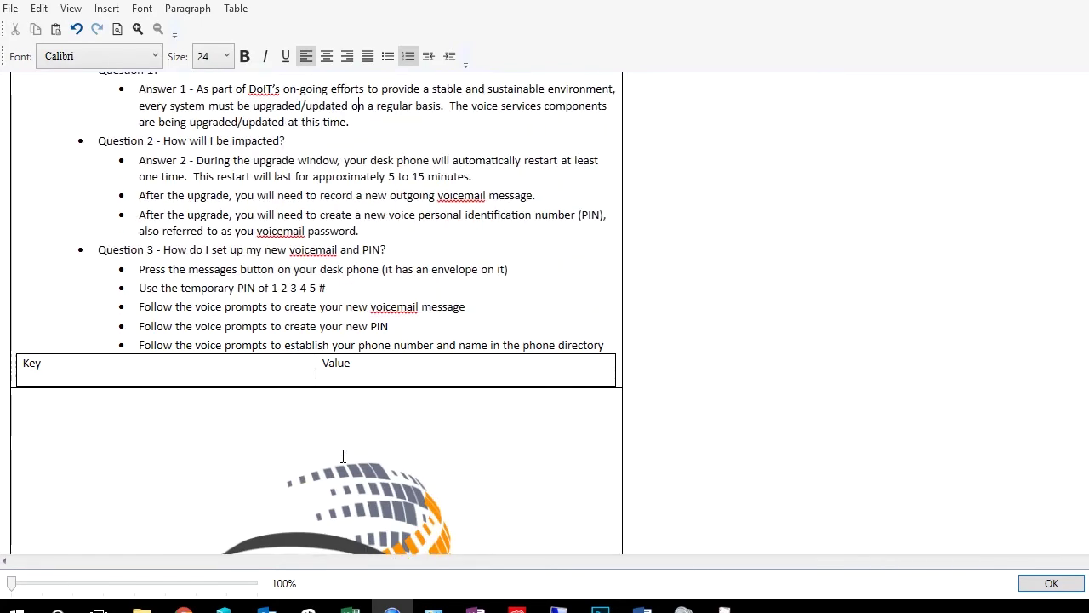
scroll(343, 455, up, 7)
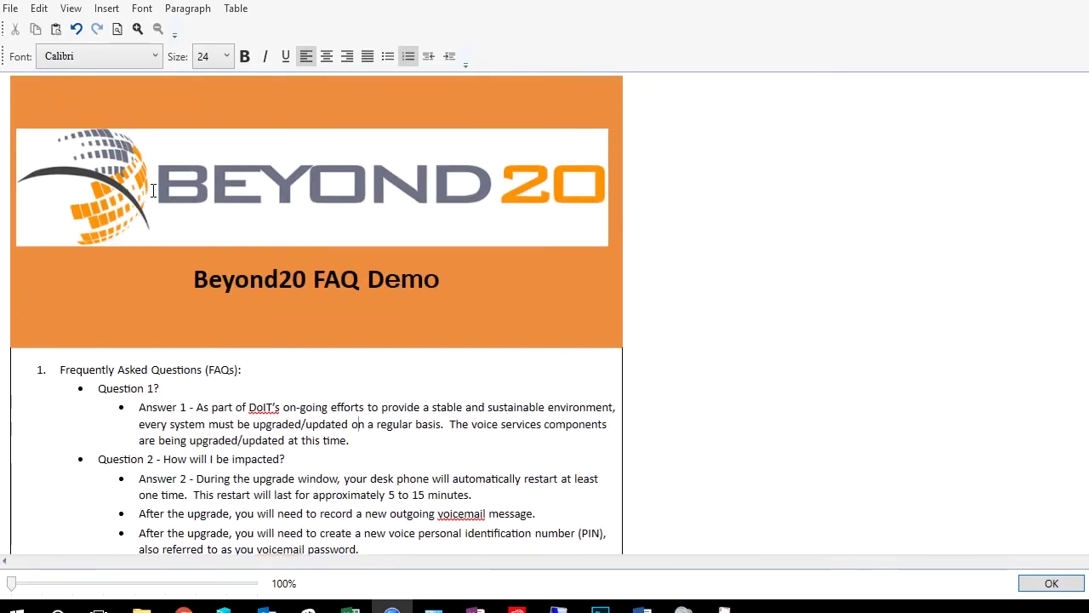
scroll(289, 494, down, 5)
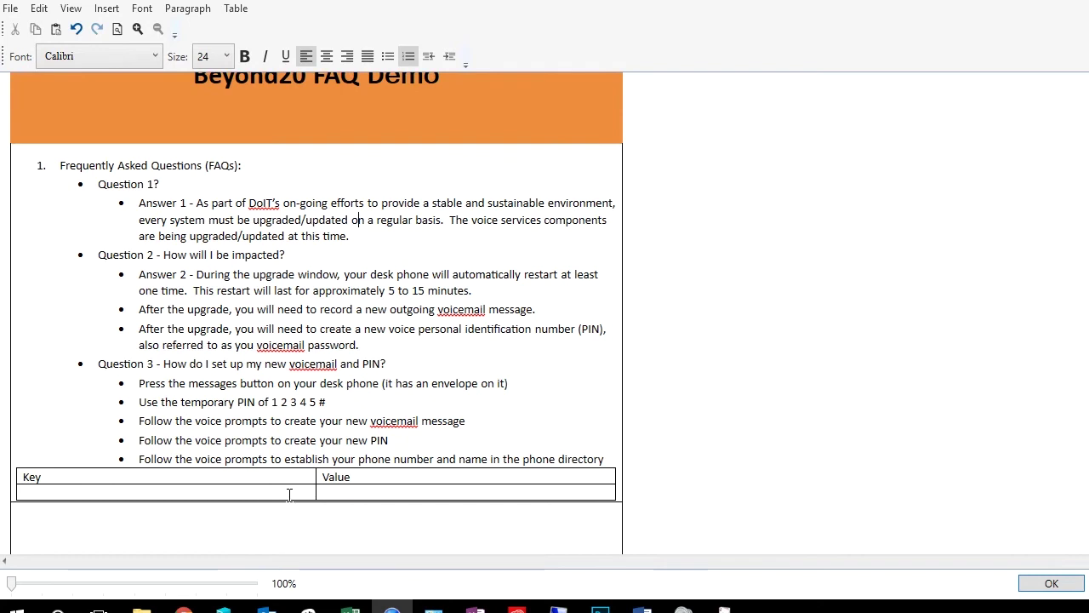
scroll(180, 533, down, 5)
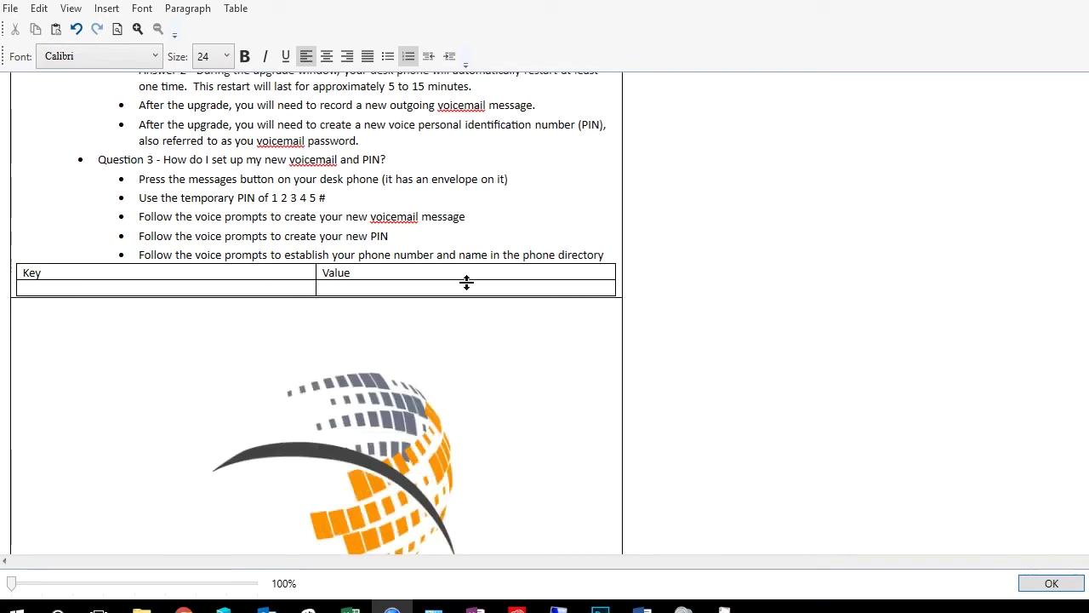
scroll(449, 407, down, 4)
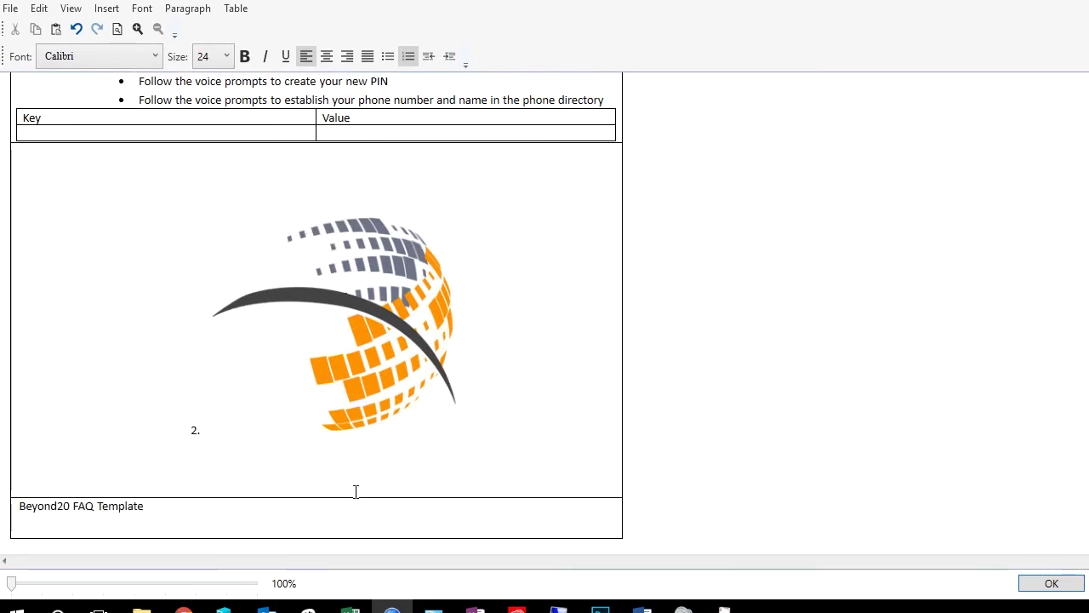
scroll(355, 491, up, 2)
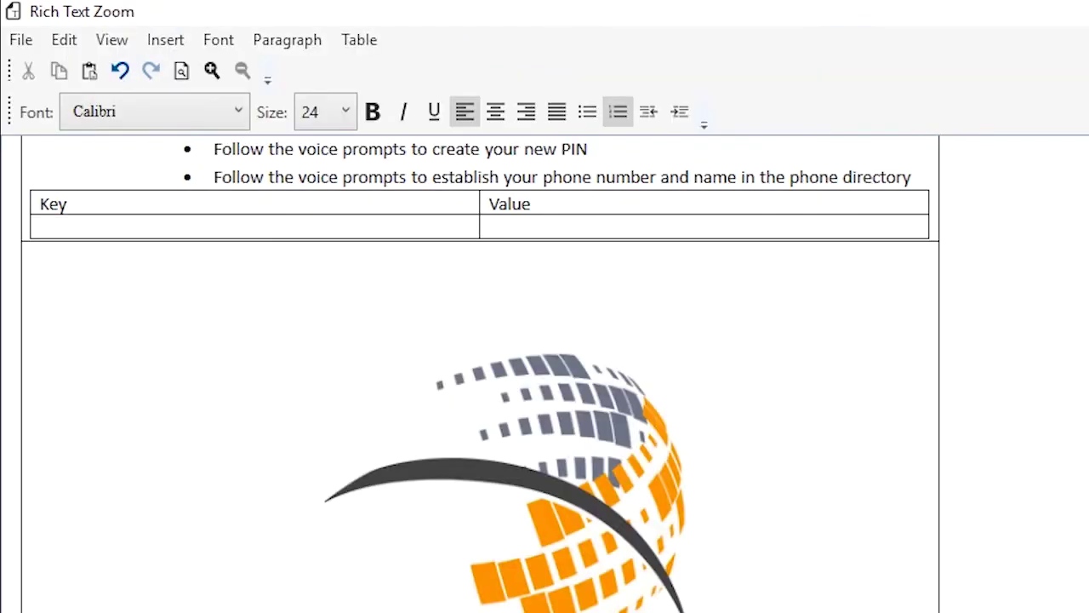
click(255, 226)
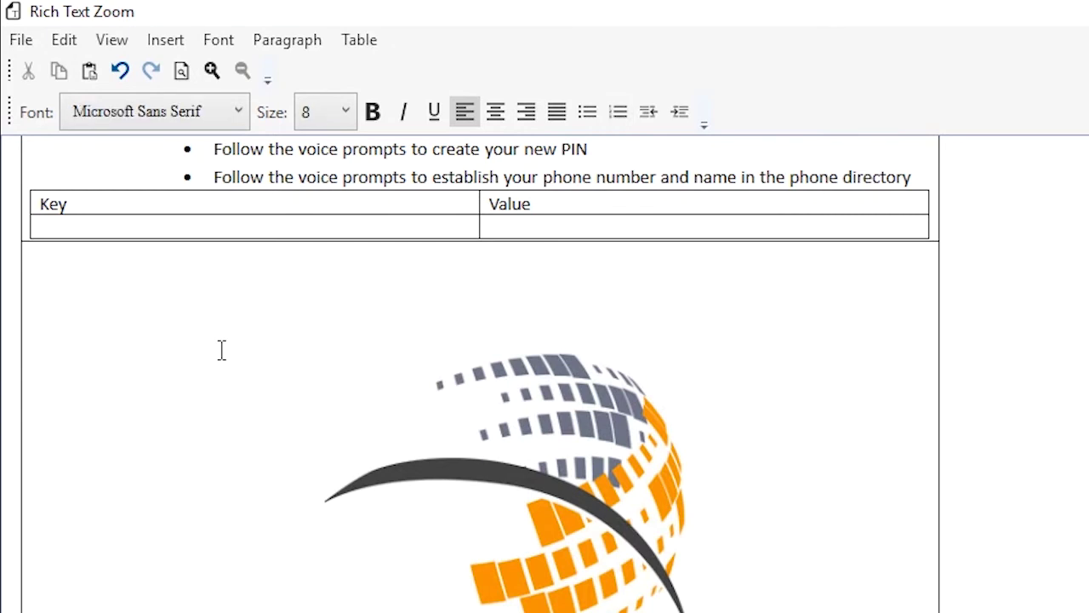
click(170, 44)
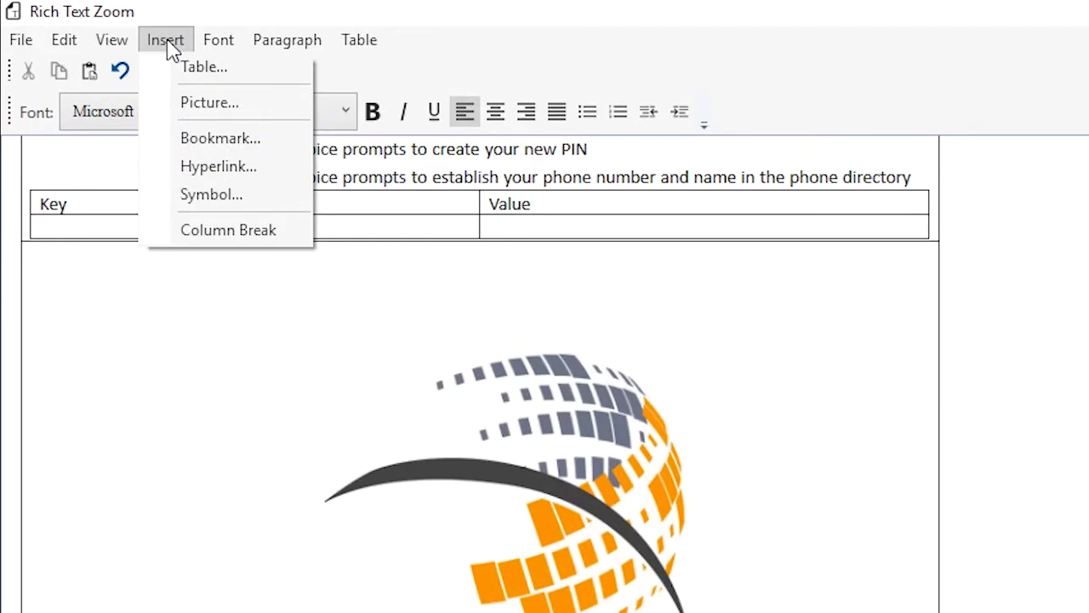
click(215, 167)
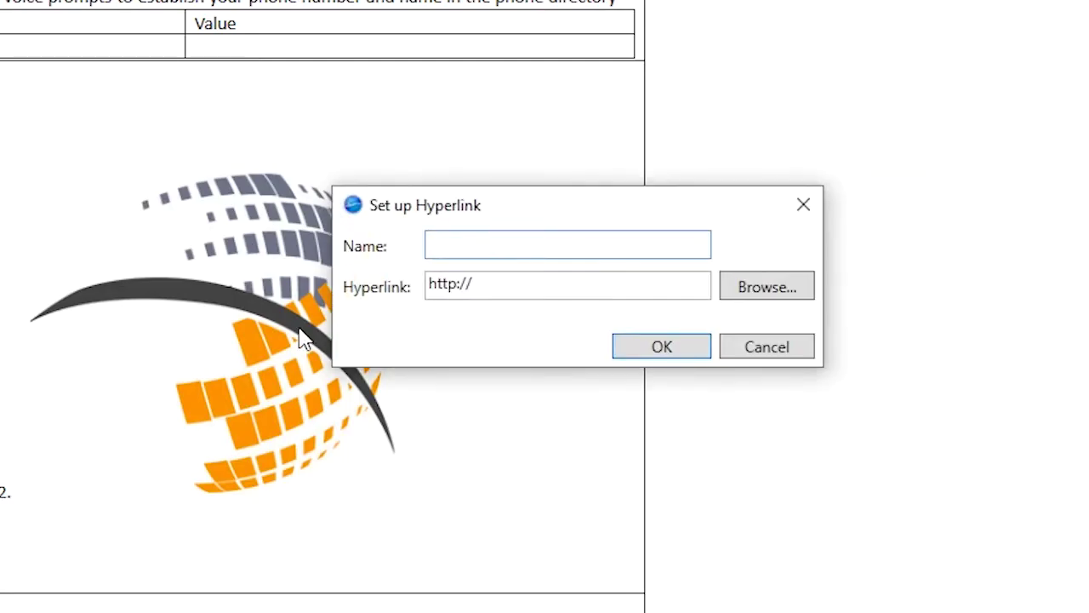
text(Beyond20)
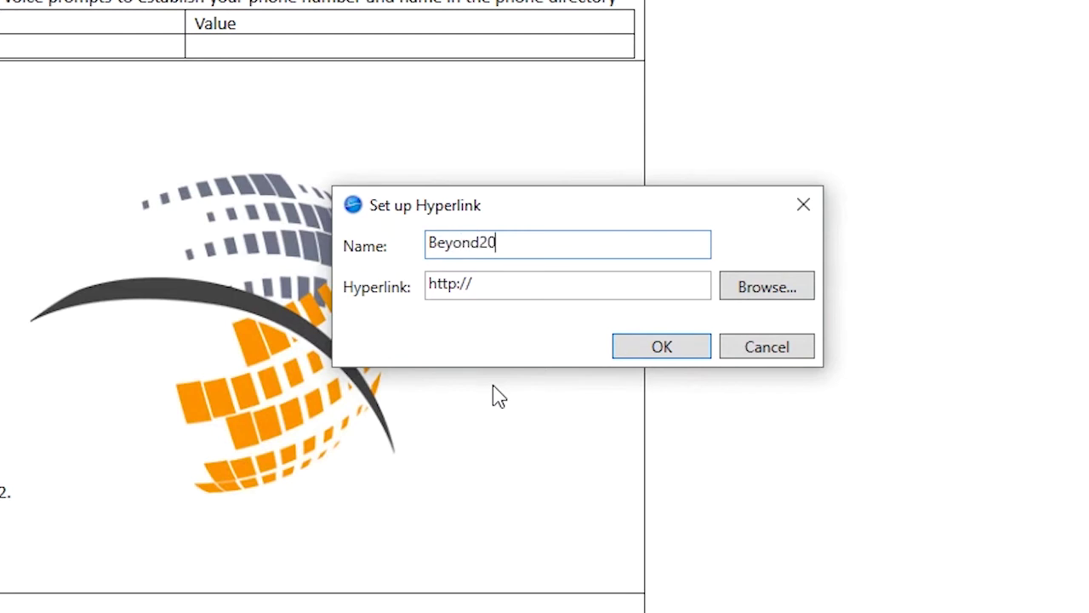
text( Home)
click(522, 287)
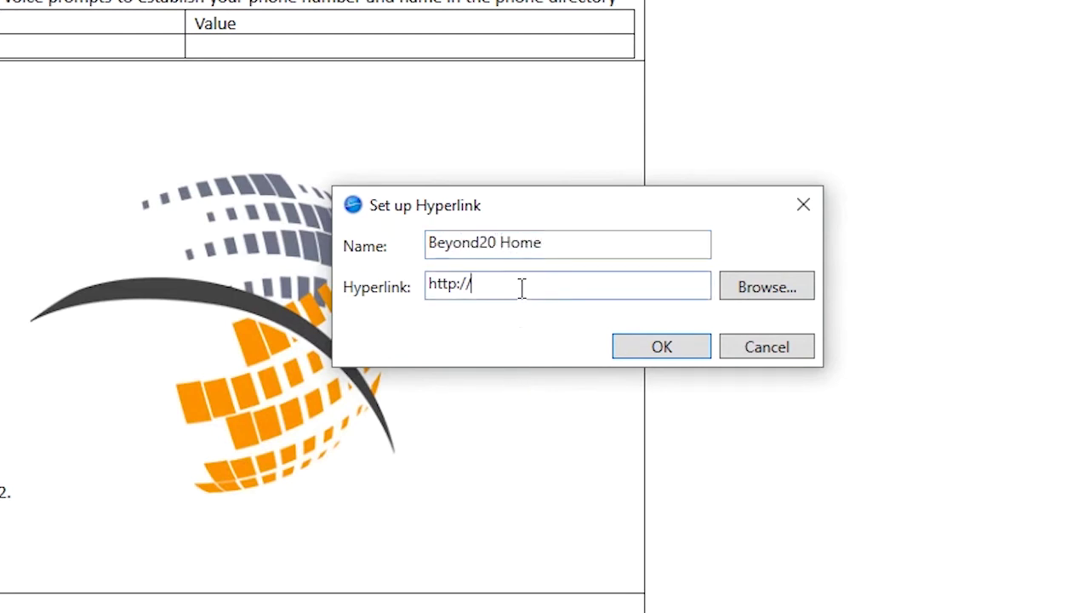
text(www.beyond20.com)
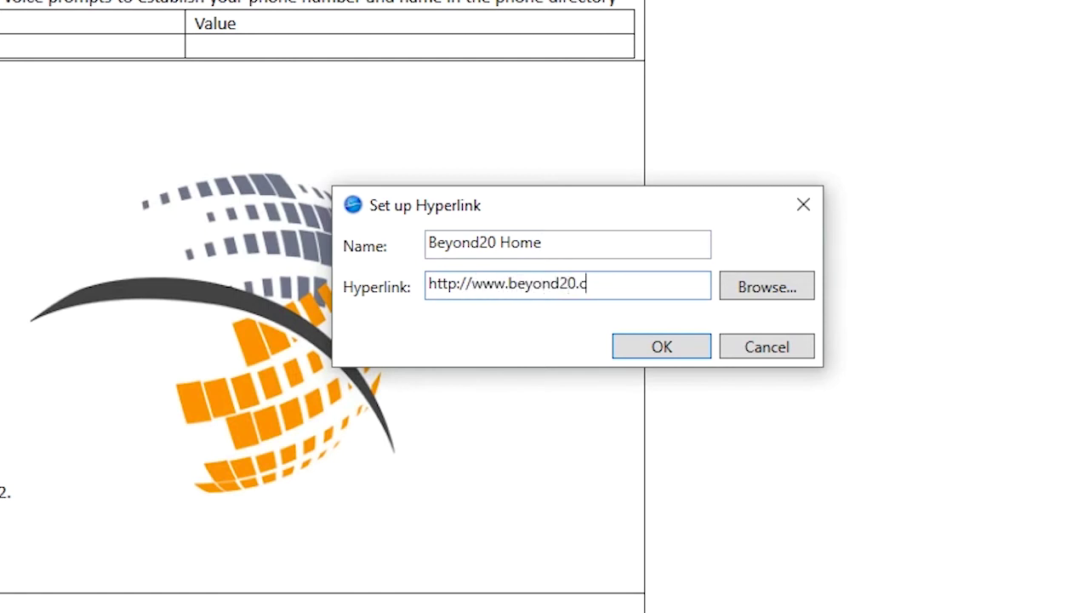
click(680, 351)
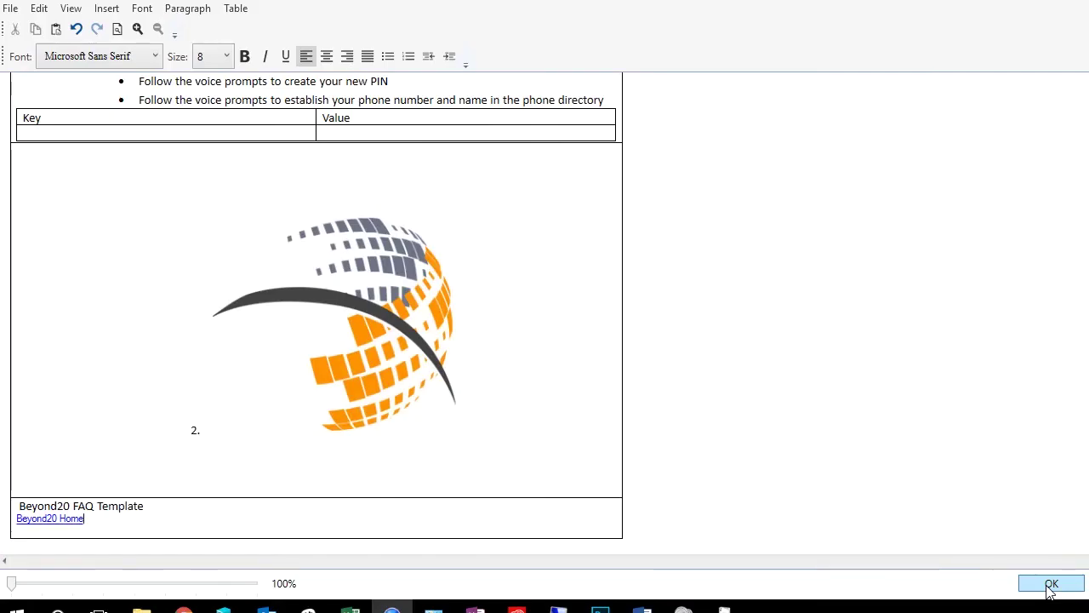
Apply the enlarged editor's changes to the article body and save the knowledge article, dismissing the thank-you notice
click(1052, 584)
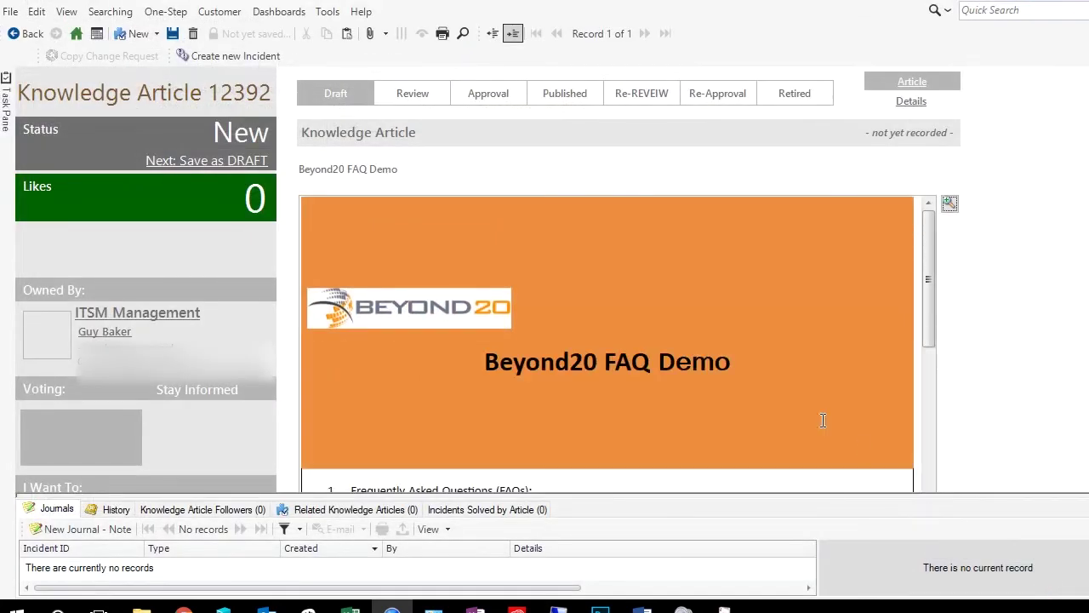
click(172, 34)
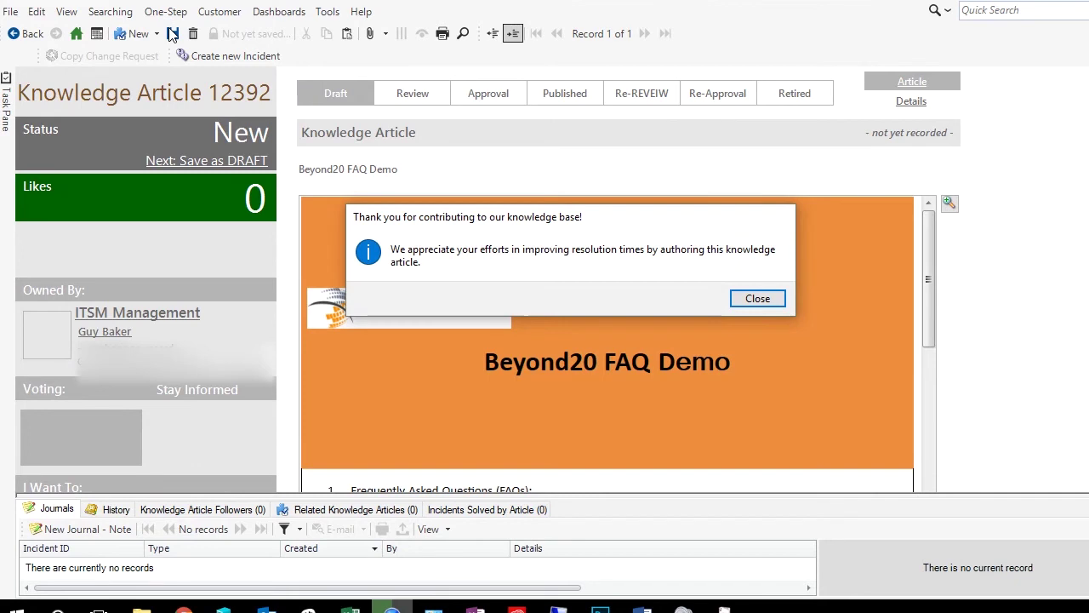
click(756, 298)
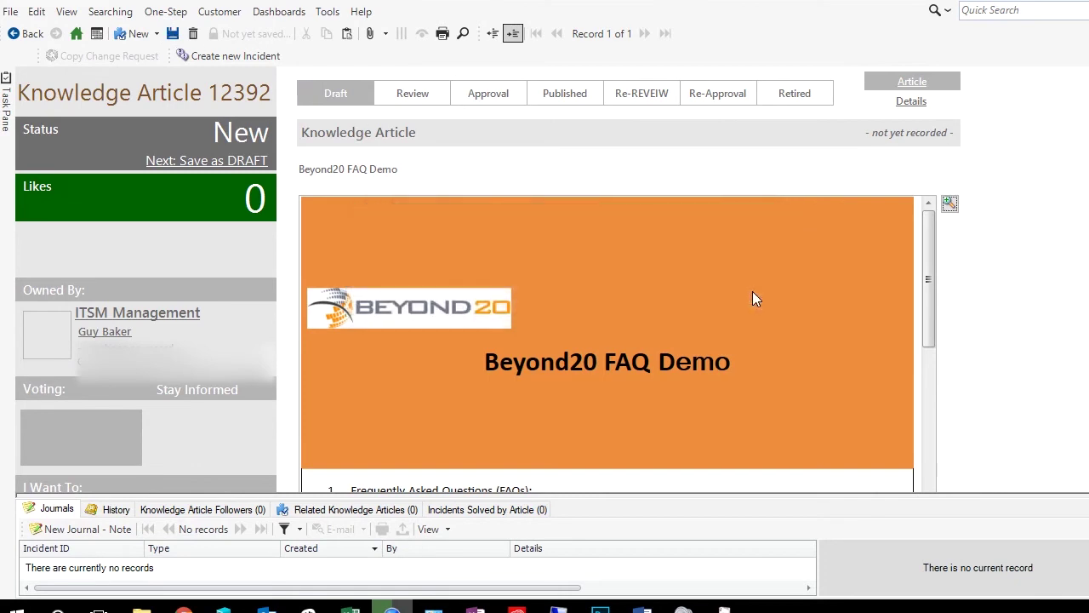